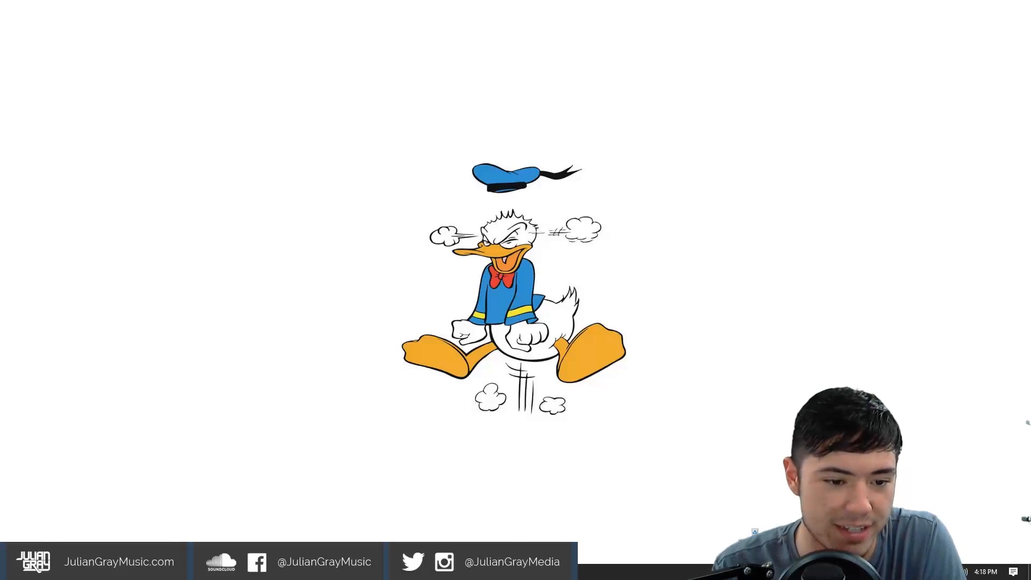
Open Audacity and dismiss its welcome message.
{"action": "key", "text": "super"}
{"action": "left_click", "coordinate": [459, 290]}
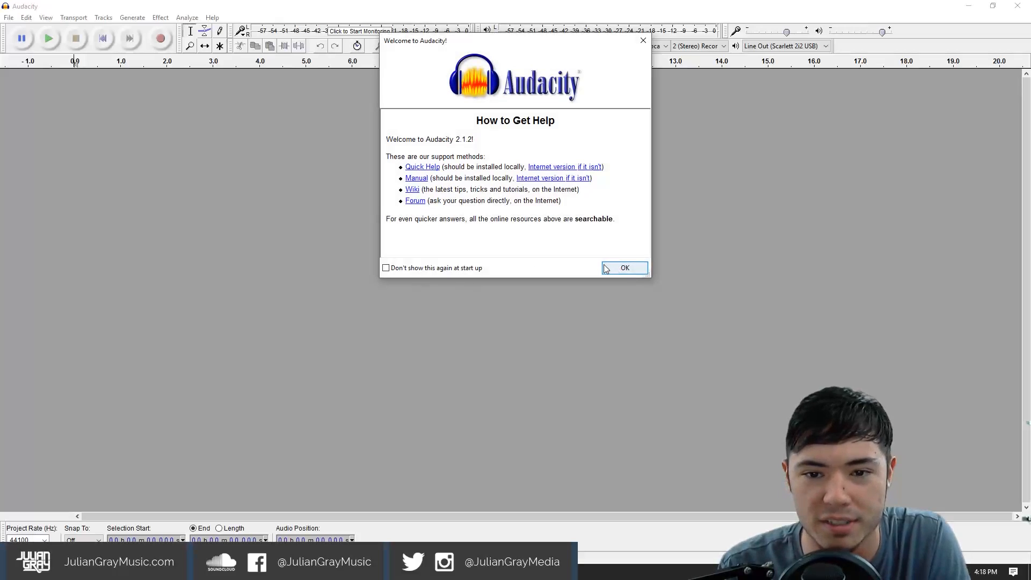
{"action": "left_click_drag", "start_coordinate": [580, 41], "coordinate": [228, 81]}
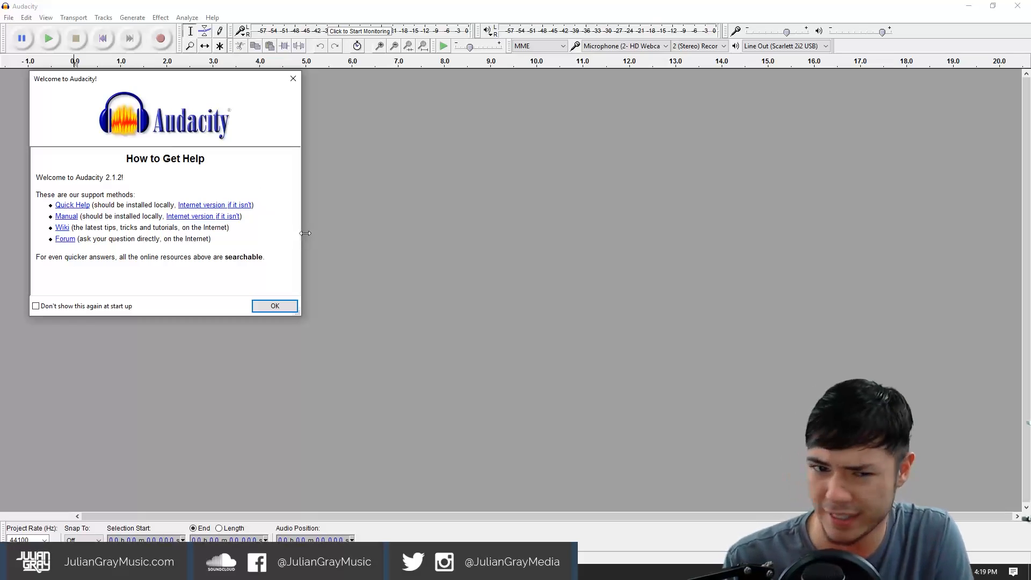
{"action": "left_click", "coordinate": [273, 307]}
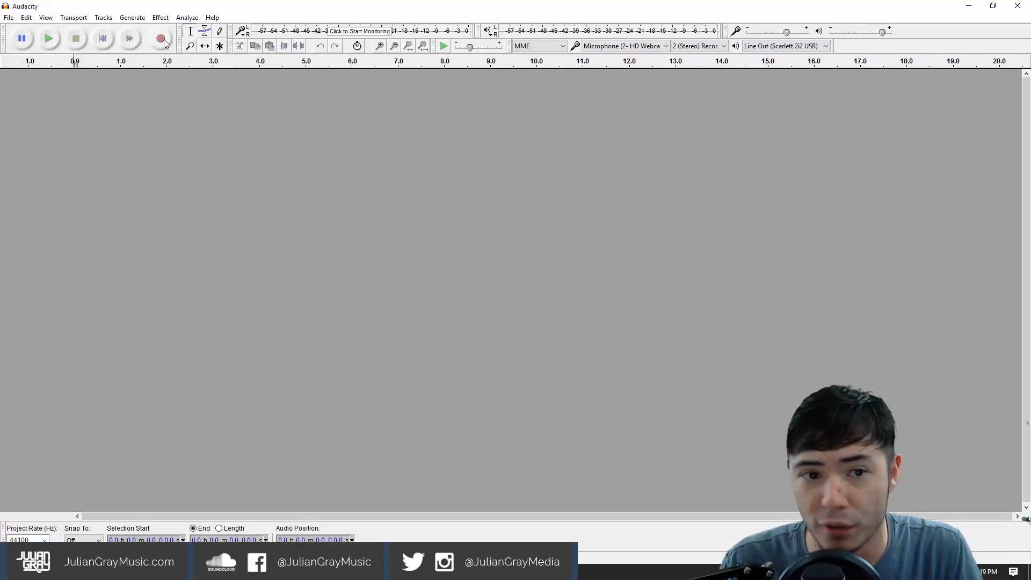
Generate a click track with a tempo of 128 beats per minute, 4 beats per measure and 16 measures.
{"action": "left_click", "coordinate": [113, 18]}
{"action": "mouse_move", "coordinate": [129, 19]}
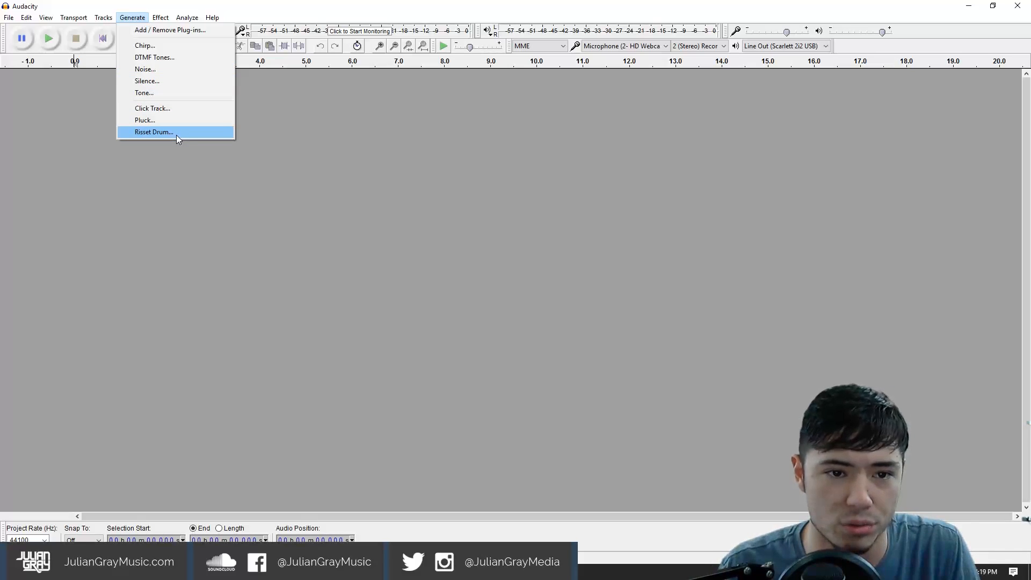
{"action": "left_click", "coordinate": [163, 109]}
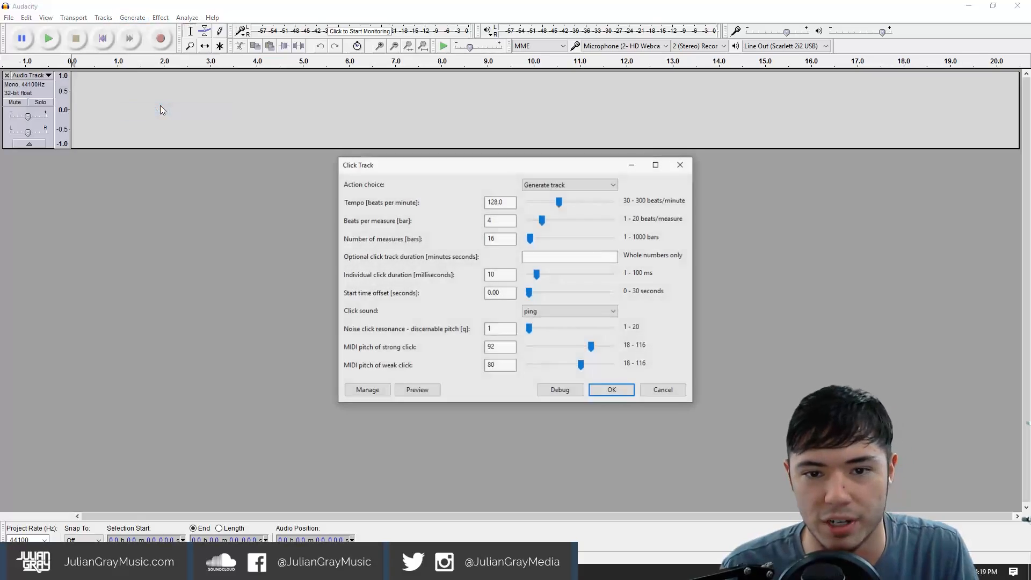
{"action": "double_click", "coordinate": [460, 202]}
{"action": "key", "text": "BackSpace"}
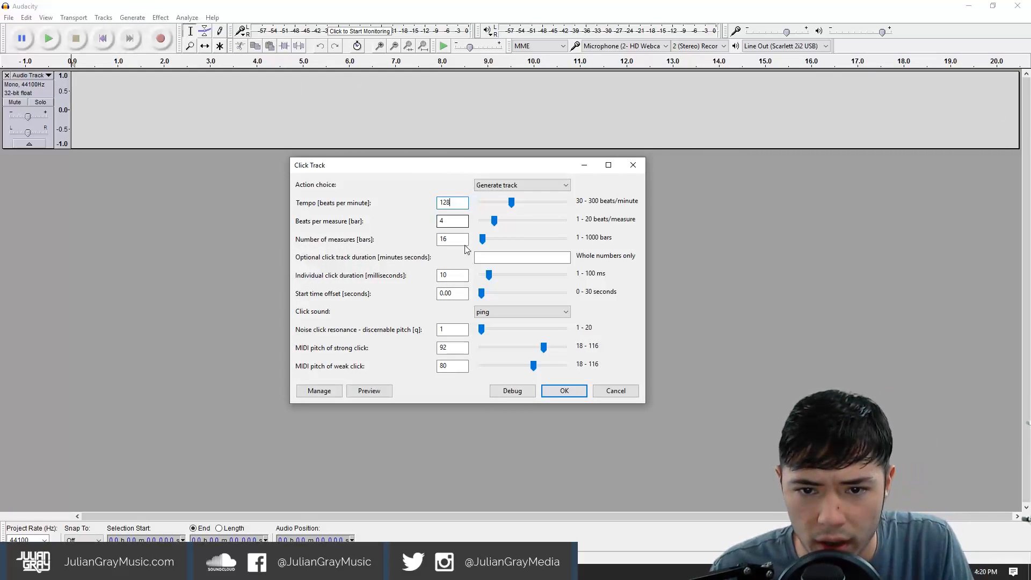
{"action": "left_click", "coordinate": [461, 221]}
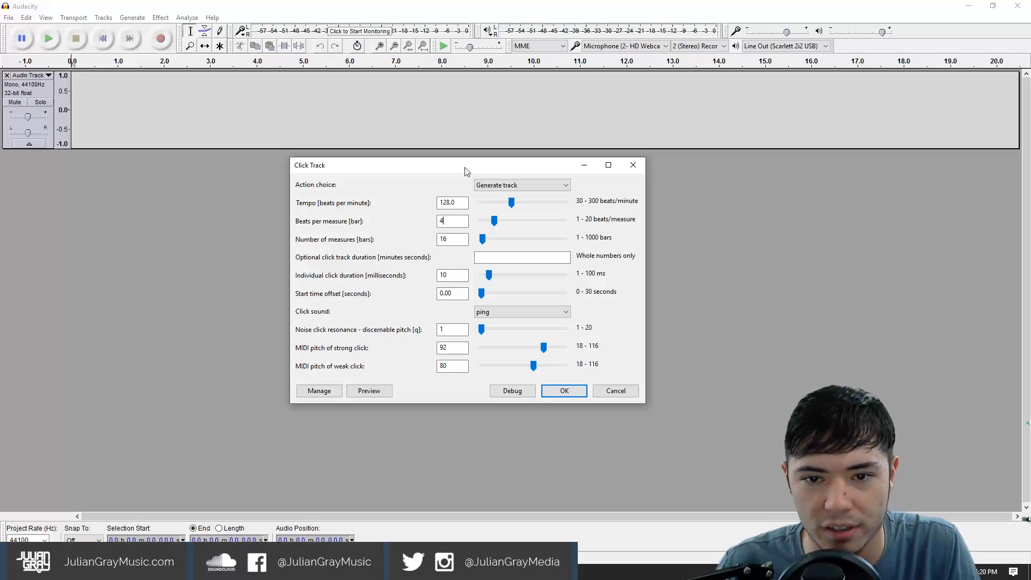
{"action": "mouse_move", "coordinate": [465, 170]}
{"action": "left_mouse_down"}
{"action": "mouse_move", "coordinate": [447, 172]}
{"action": "mouse_move", "coordinate": [457, 171]}
{"action": "left_mouse_up"}
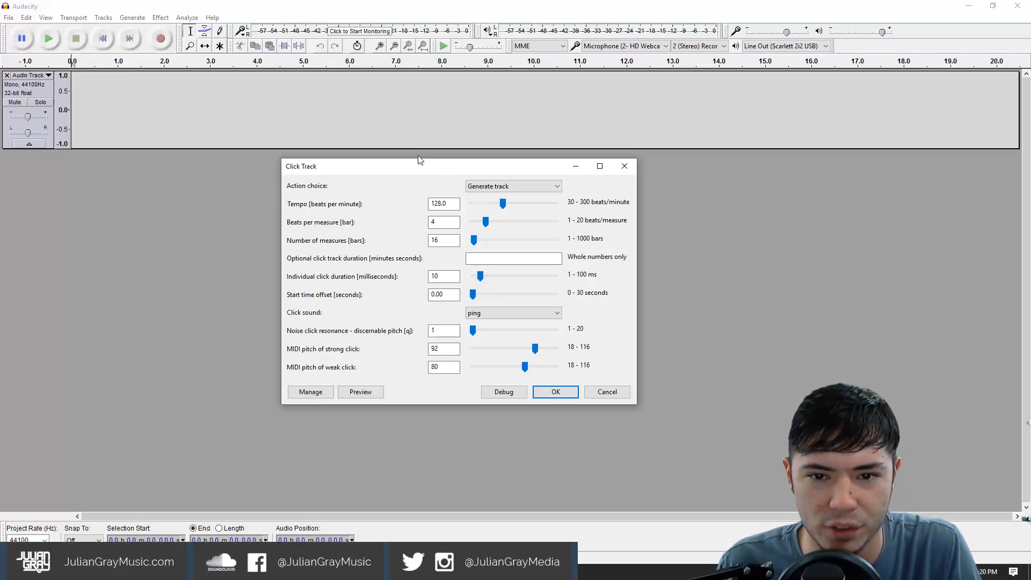
{"action": "mouse_move", "coordinate": [419, 160]}
{"action": "left_mouse_down"}
{"action": "mouse_move", "coordinate": [433, 161]}
{"action": "mouse_move", "coordinate": [414, 159]}
{"action": "left_mouse_up"}
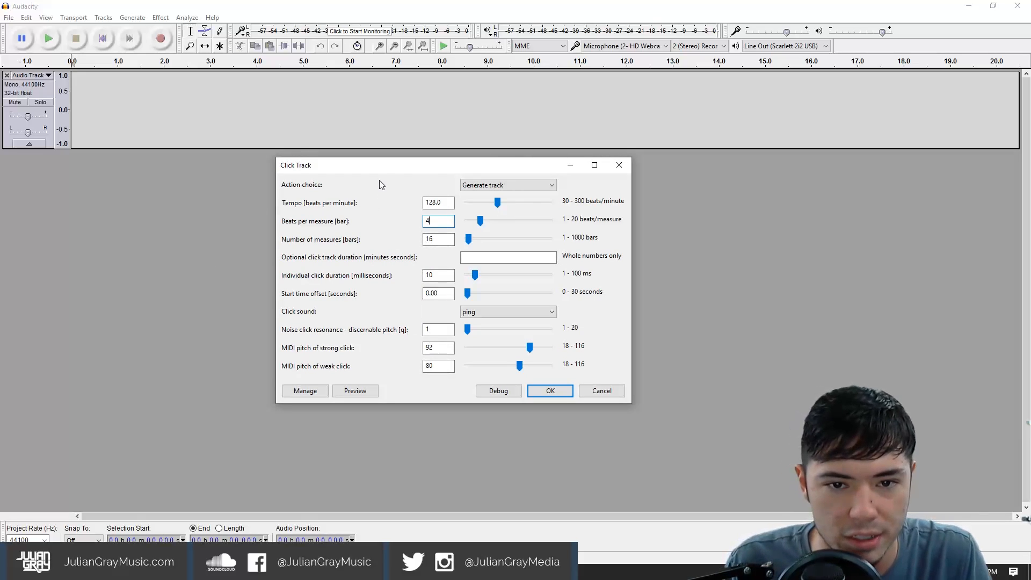
{"action": "left_click_drag", "start_coordinate": [379, 166], "coordinate": [385, 179]}
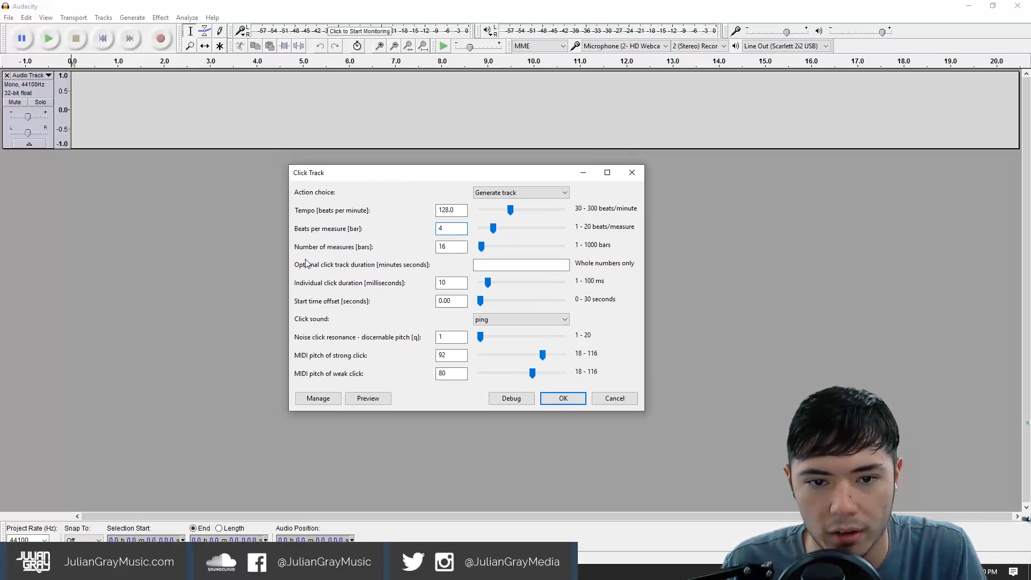
{"action": "key", "text": "Tab"}
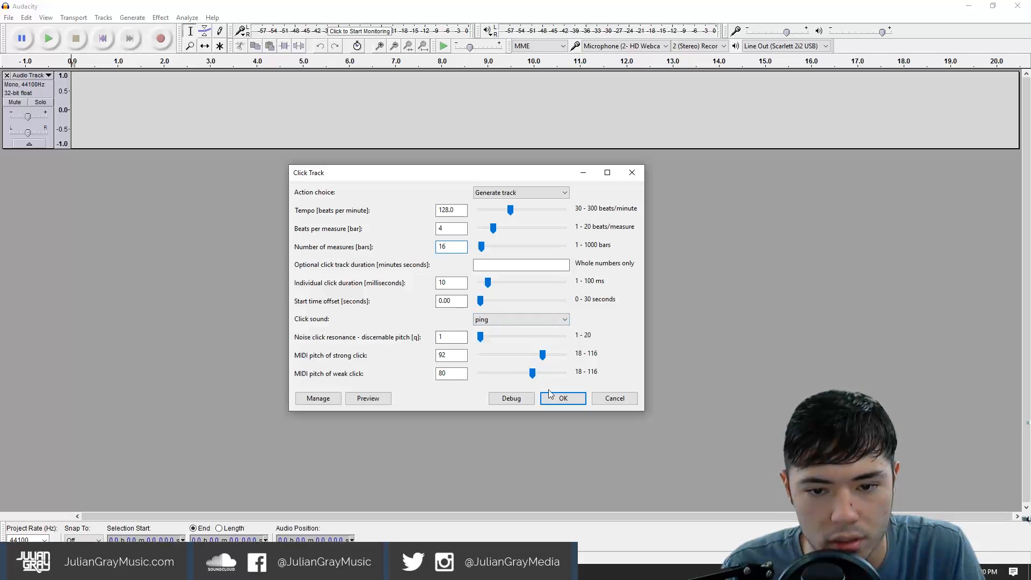
{"action": "left_click", "coordinate": [563, 398]}
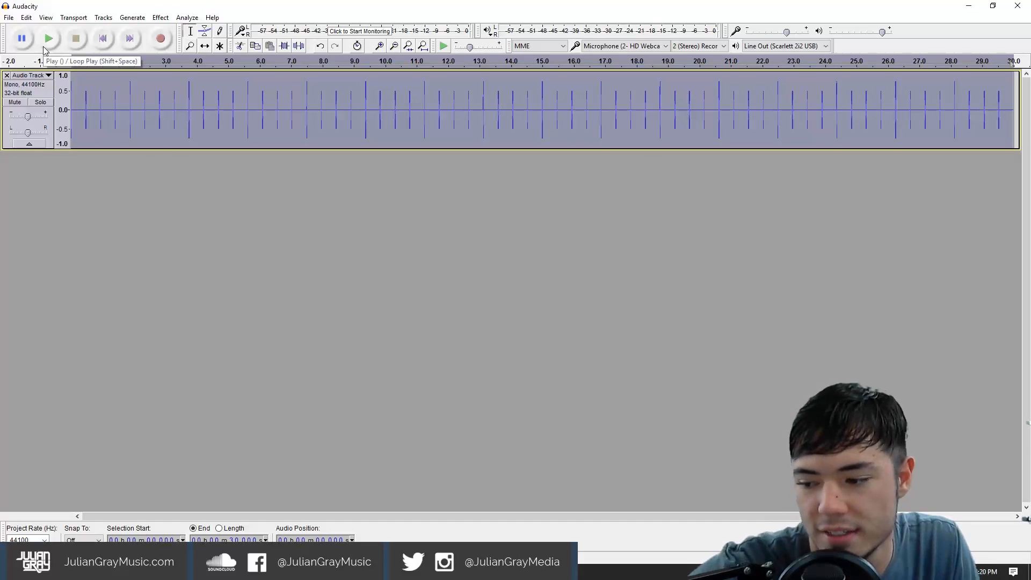
Play the first few seconds of the click track and stop playback.
{"action": "left_click", "coordinate": [43, 46]}
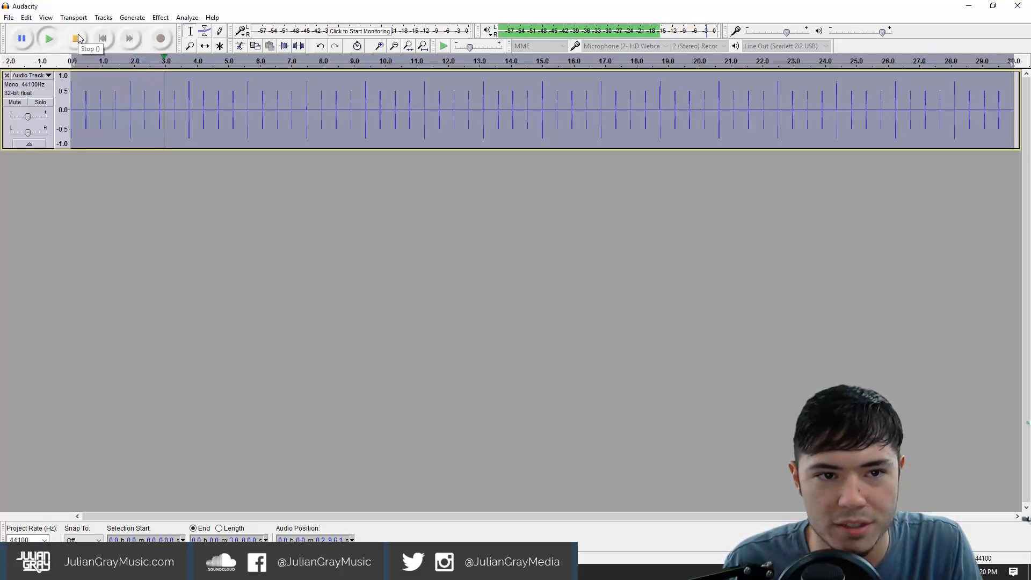
{"action": "left_click", "coordinate": [78, 35]}
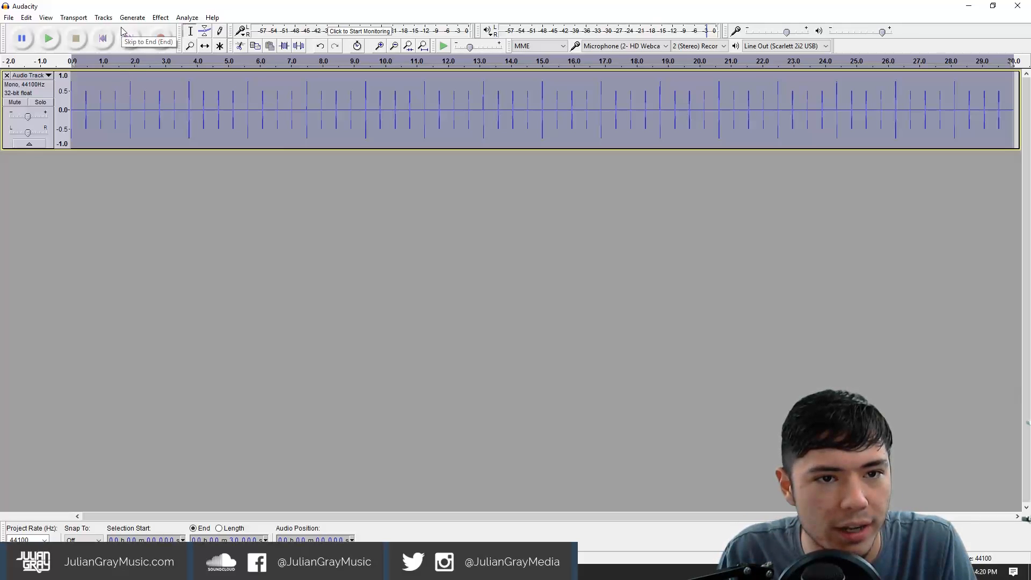
{"action": "left_click", "coordinate": [21, 37]}
Run the Beat Finder analysis on the click track with its preset threshold percentage to label every beat.
{"action": "left_click", "coordinate": [161, 18]}
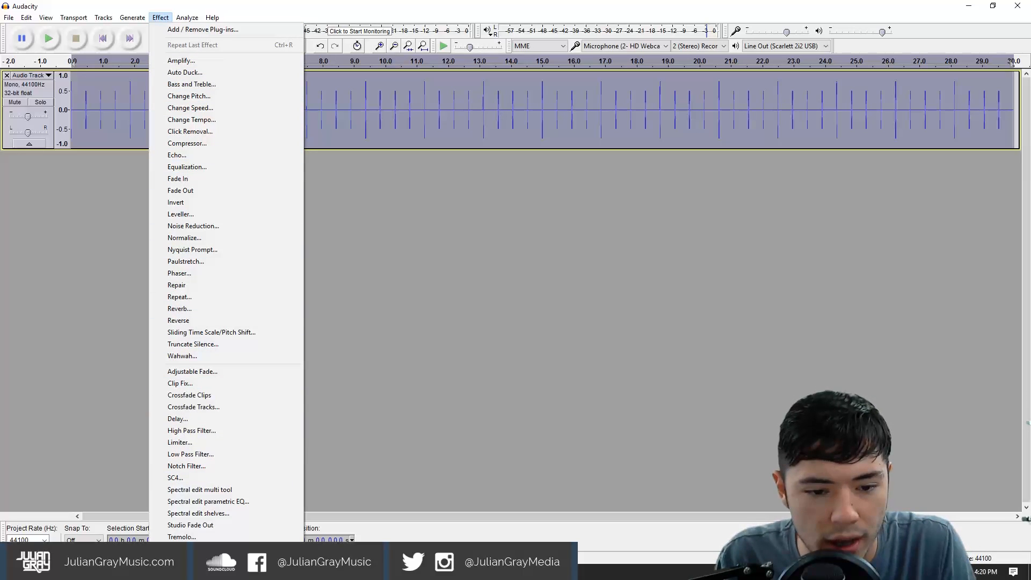
{"action": "left_click", "coordinate": [161, 20]}
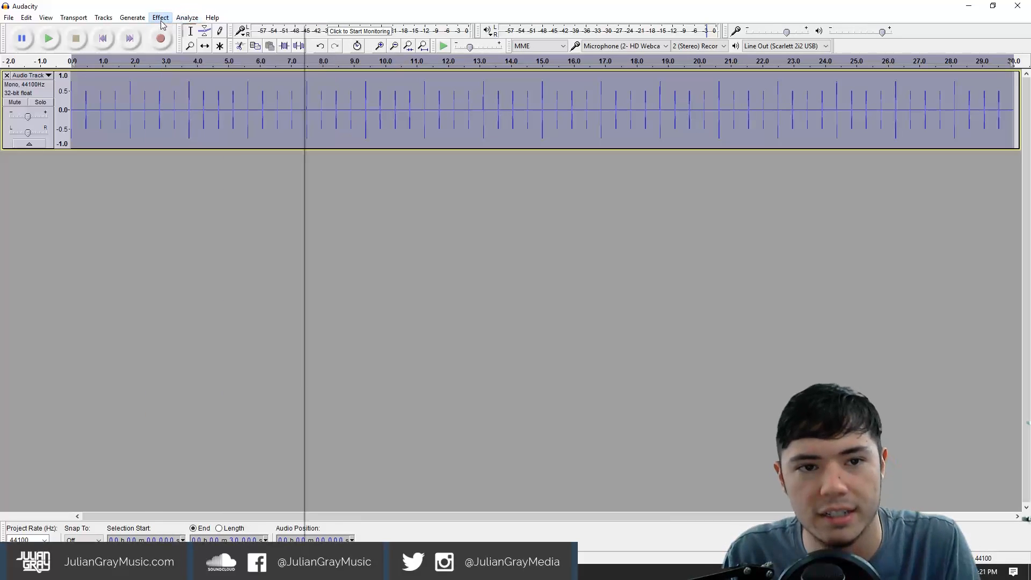
{"action": "left_click", "coordinate": [161, 19]}
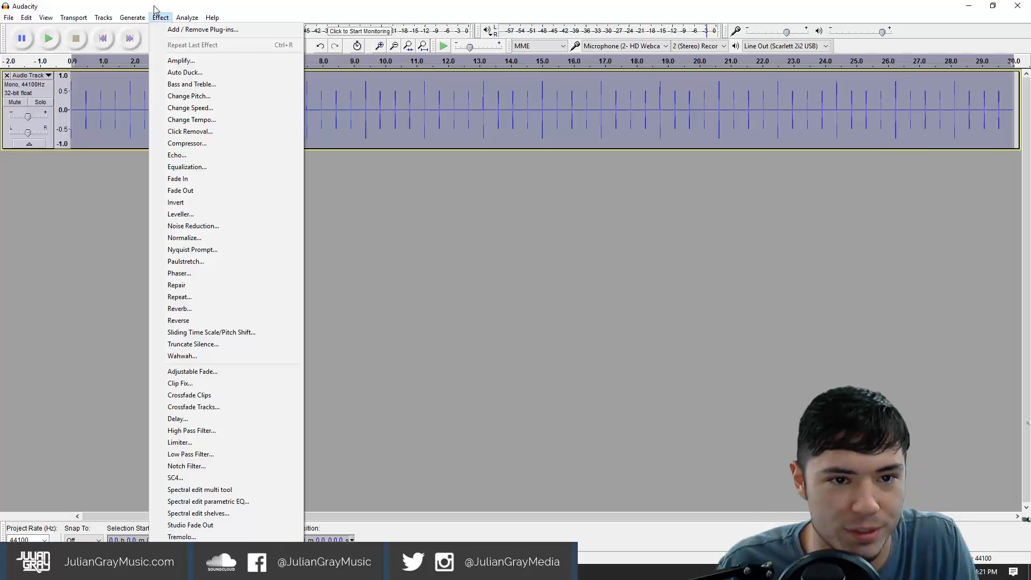
{"action": "mouse_move", "coordinate": [185, 18]}
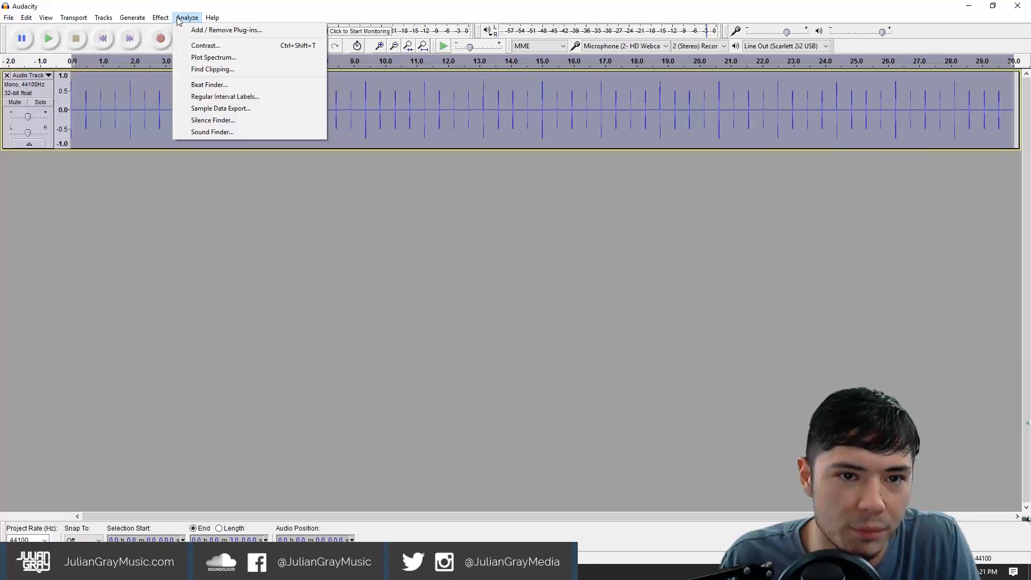
{"action": "left_click", "coordinate": [211, 84]}
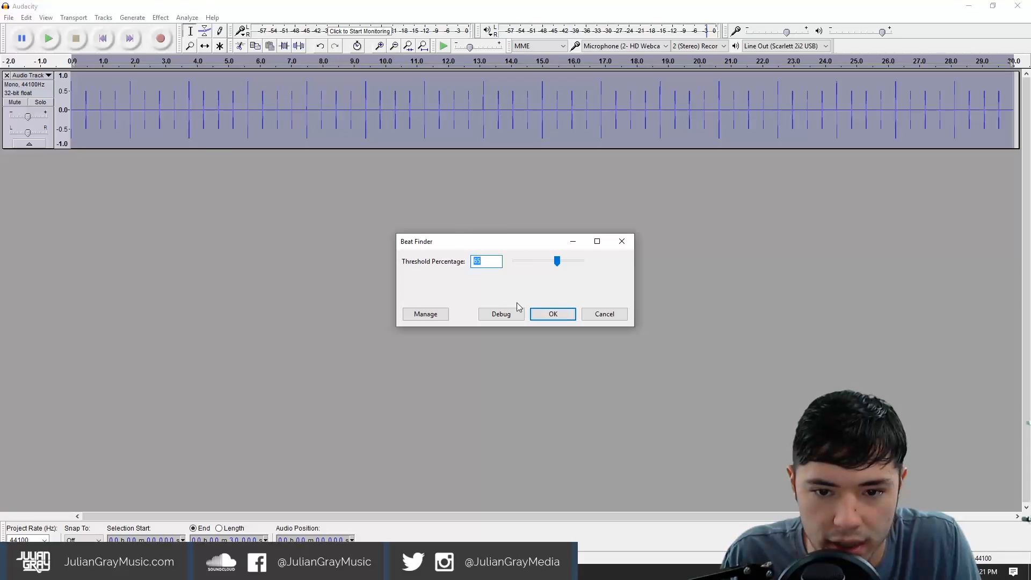
{"action": "left_click", "coordinate": [553, 315]}
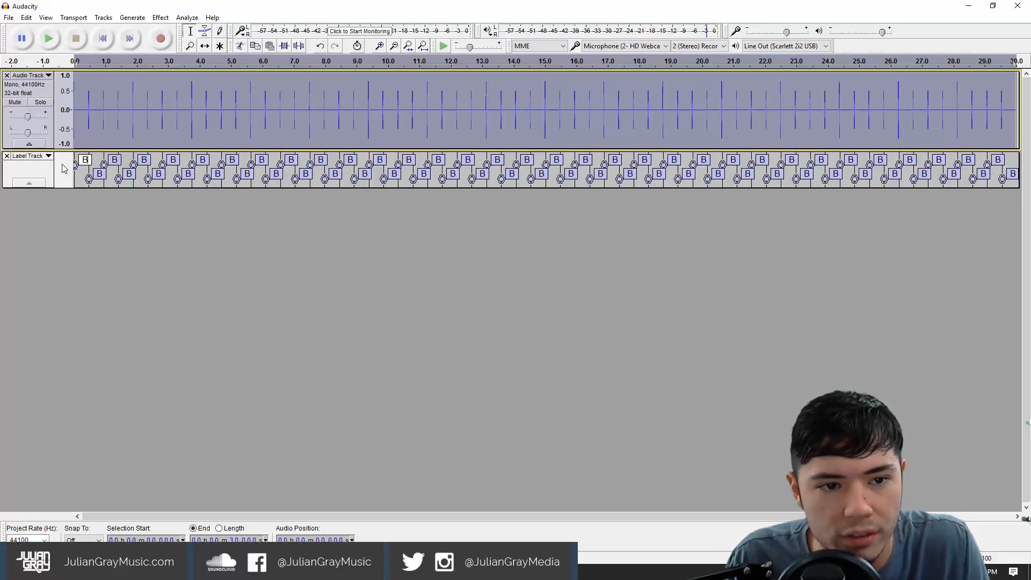
Remove the click audio track while keeping the beat labels, and place the cursor at the first beat label.
{"action": "left_click", "coordinate": [20, 75]}
{"action": "left_click", "coordinate": [19, 75]}
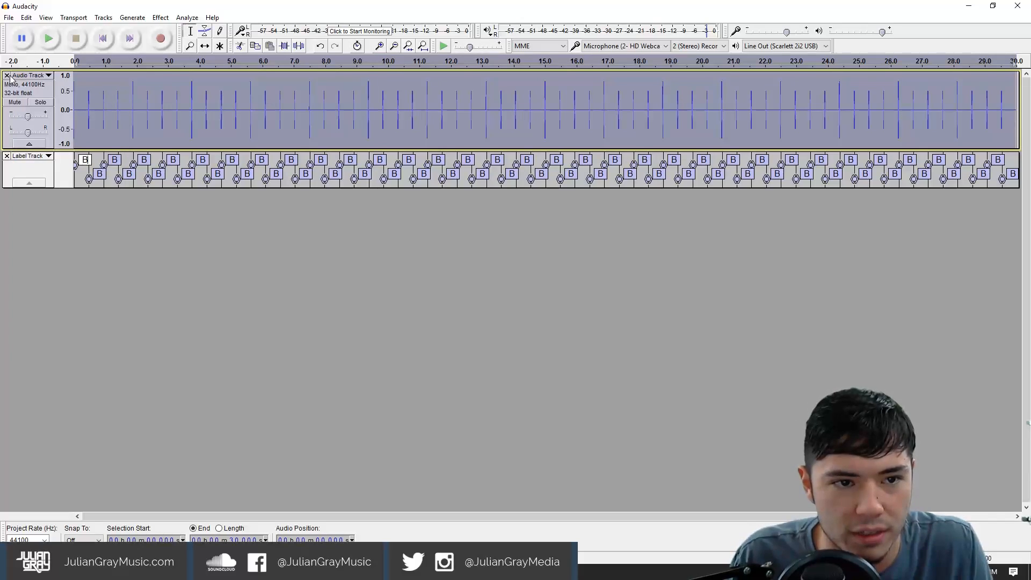
{"action": "left_click", "coordinate": [7, 75]}
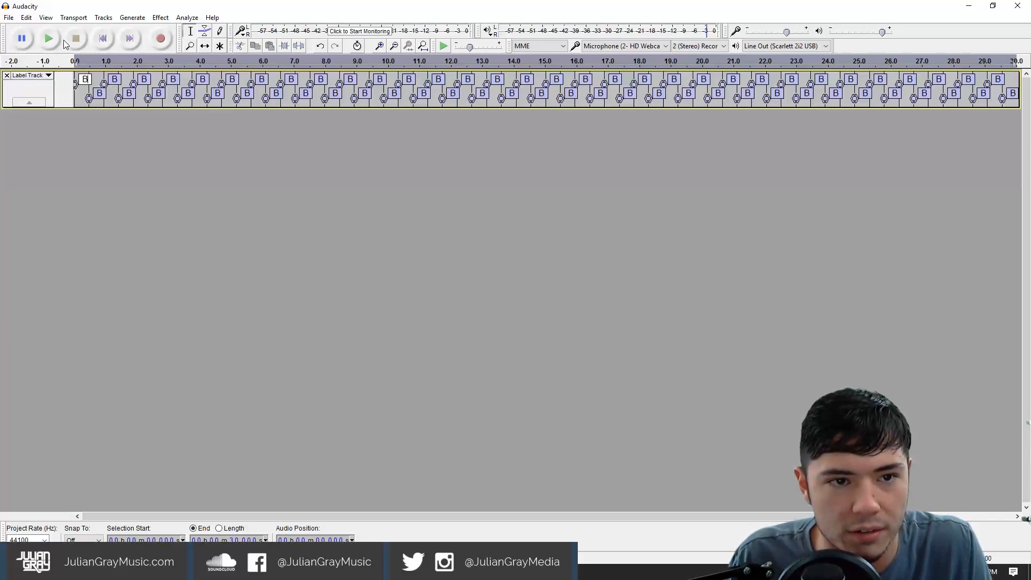
{"action": "left_click", "coordinate": [76, 72]}
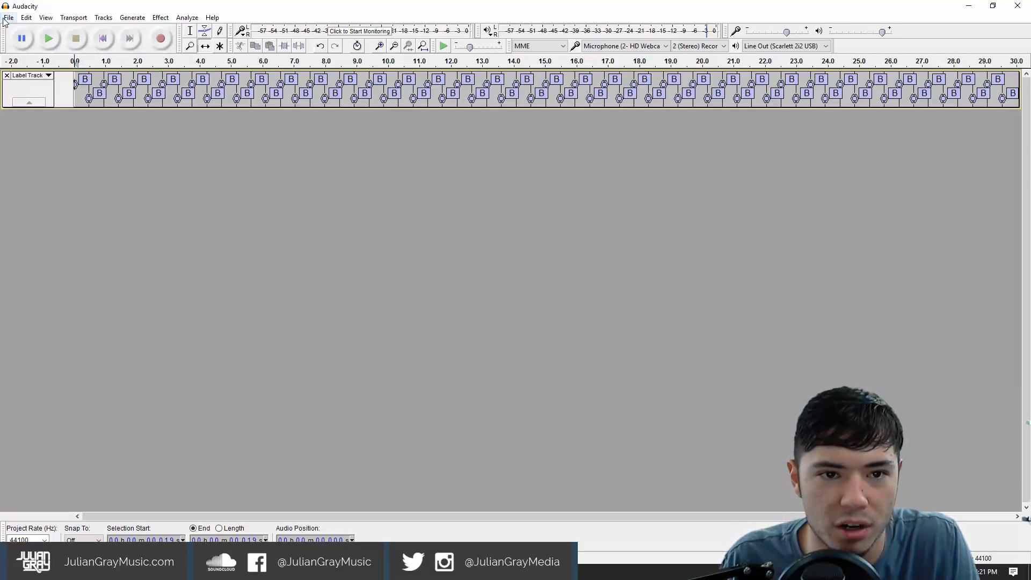
Import a Lev_Kick_A WAV sample from the Black Octopus Sound - Leviathan "Drums - Kicks" folder, making a copy of the file.
{"action": "left_click", "coordinate": [5, 18]}
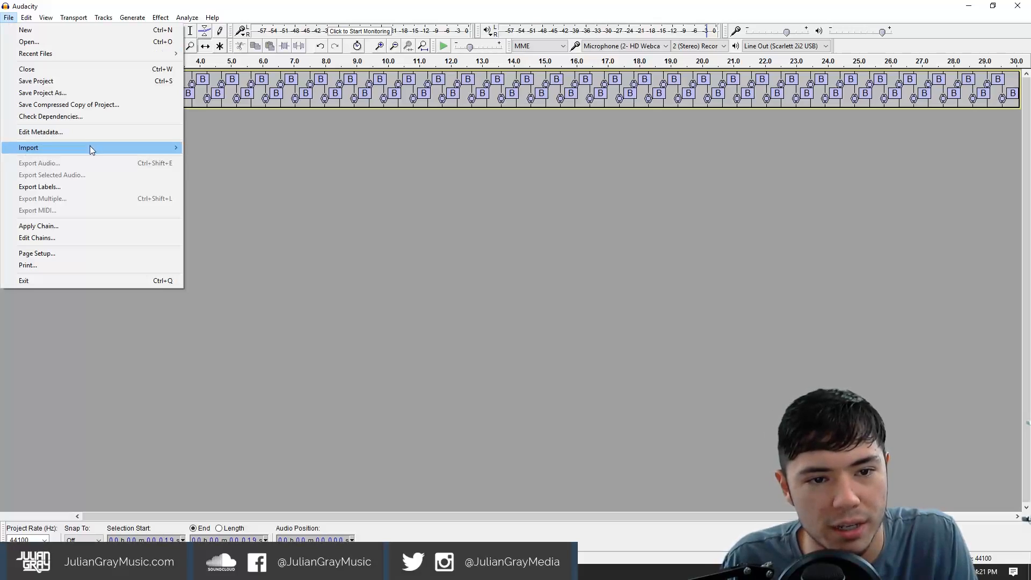
{"action": "mouse_move", "coordinate": [90, 149]}
{"action": "left_click", "coordinate": [217, 144]}
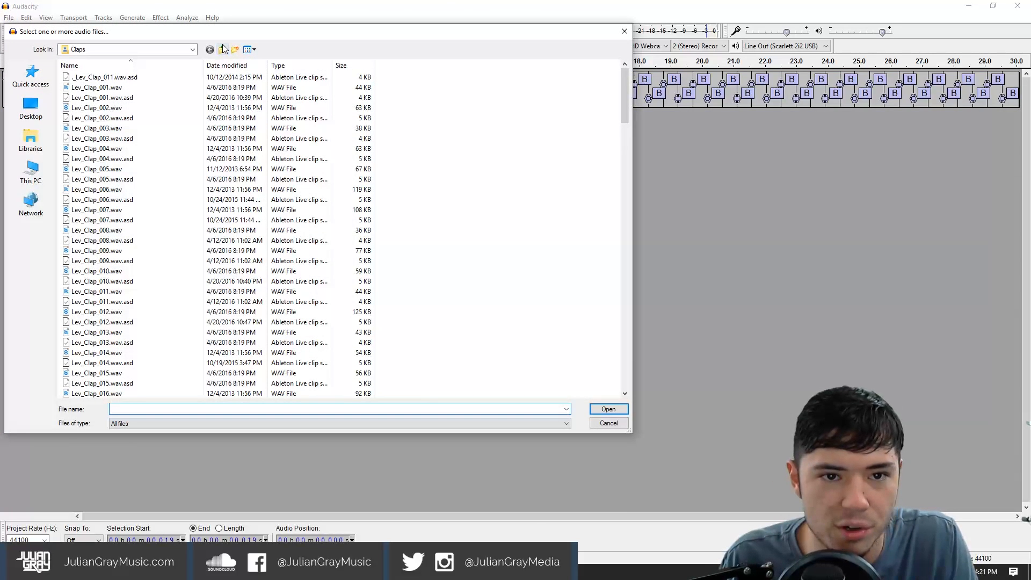
{"action": "left_click", "coordinate": [222, 49]}
{"action": "left_click", "coordinate": [222, 49]}
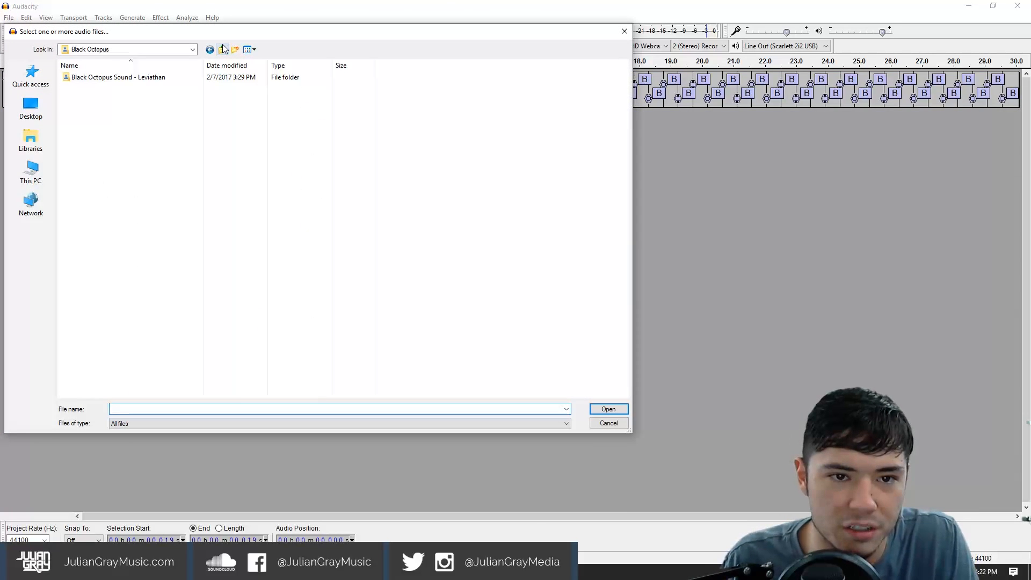
{"action": "left_click", "coordinate": [223, 50]}
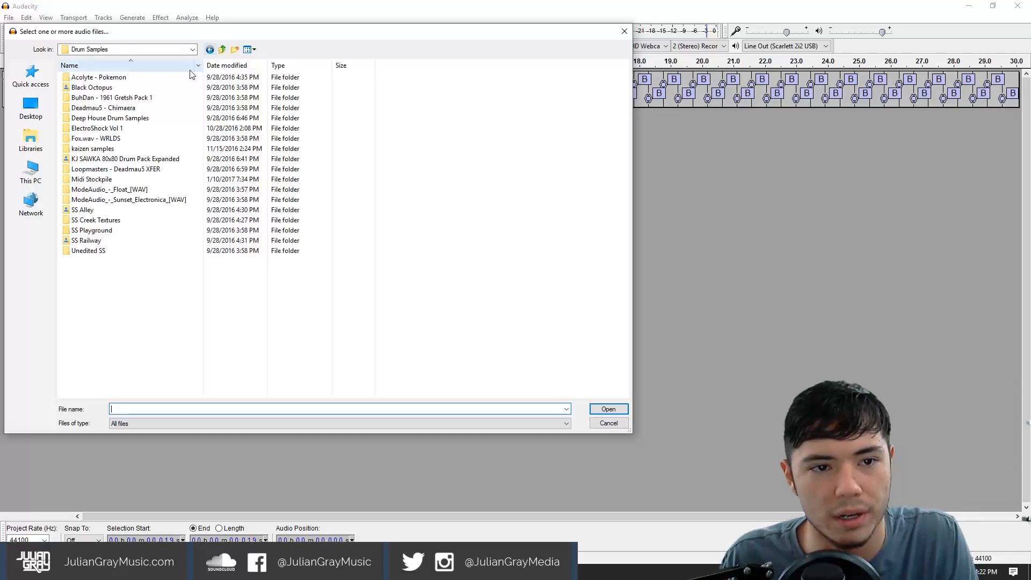
{"action": "double_click", "coordinate": [91, 88]}
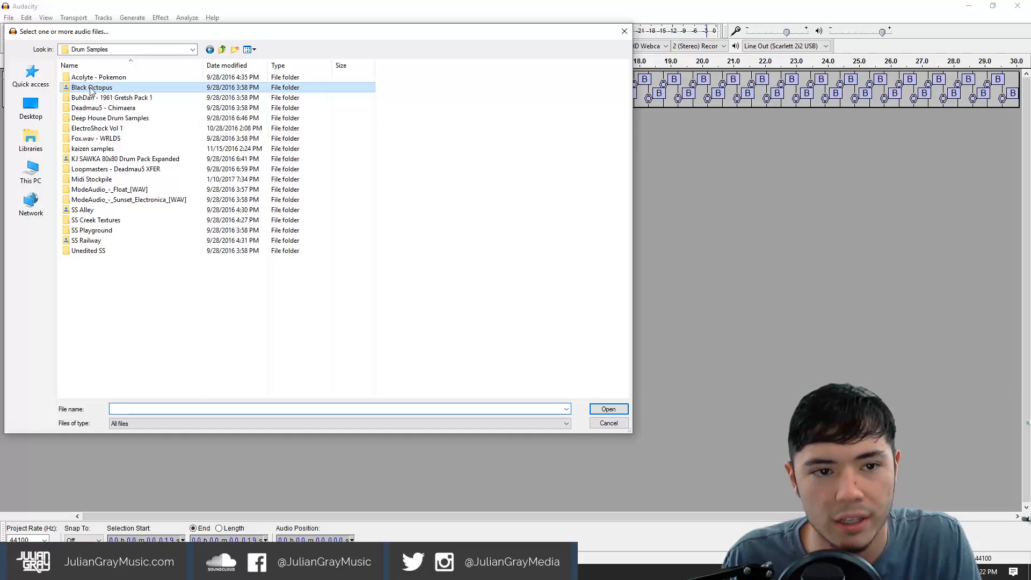
{"action": "left_click", "coordinate": [131, 79]}
{"action": "double_click", "coordinate": [131, 78]}
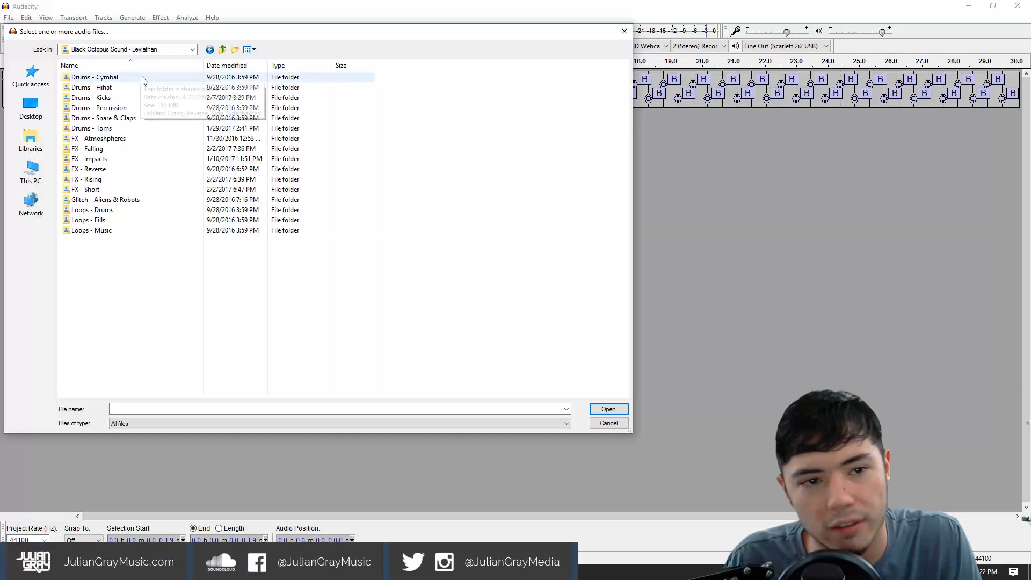
{"action": "double_click", "coordinate": [115, 89]}
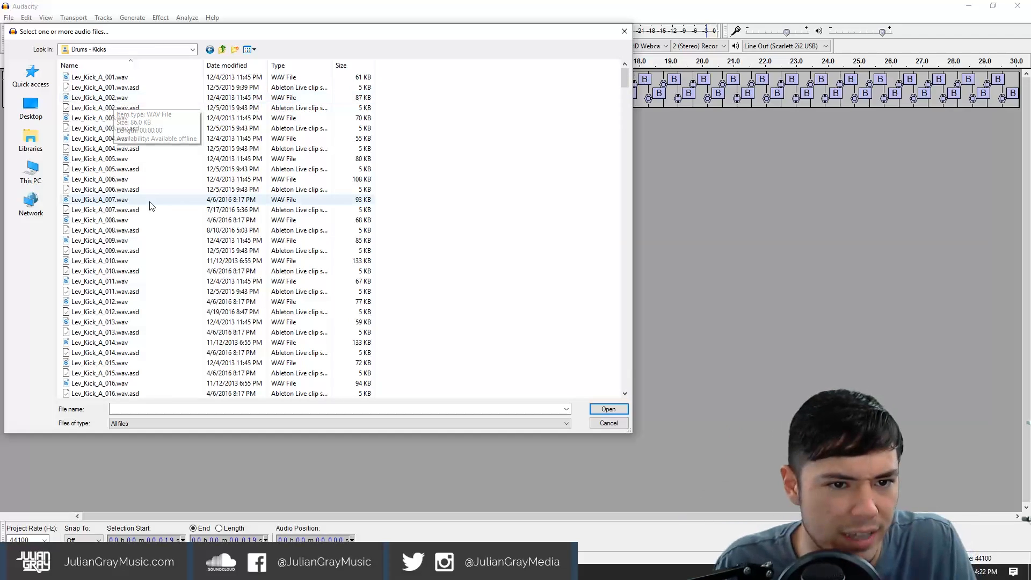
{"action": "double_click", "coordinate": [113, 98]}
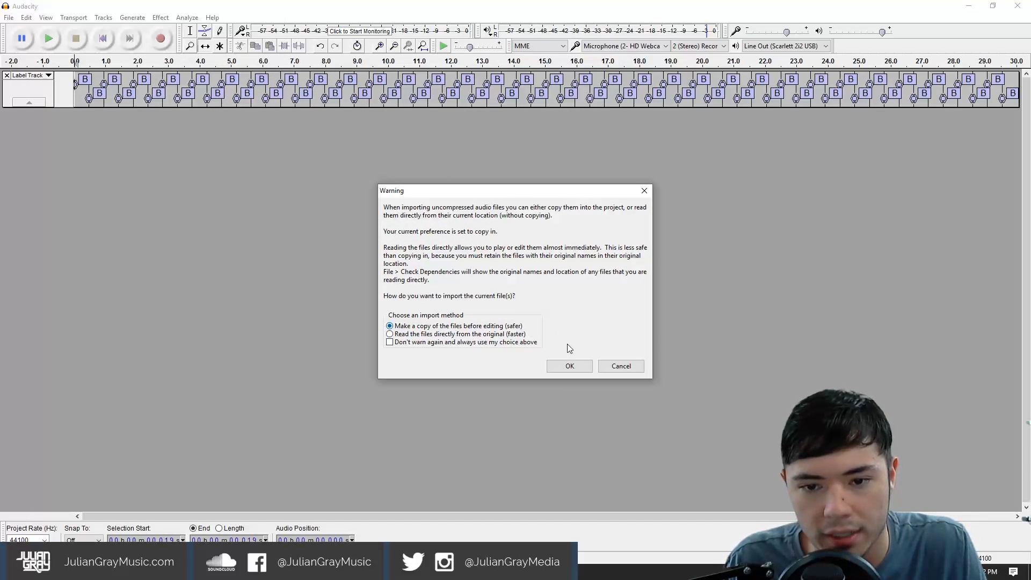
{"action": "left_click", "coordinate": [577, 367]}
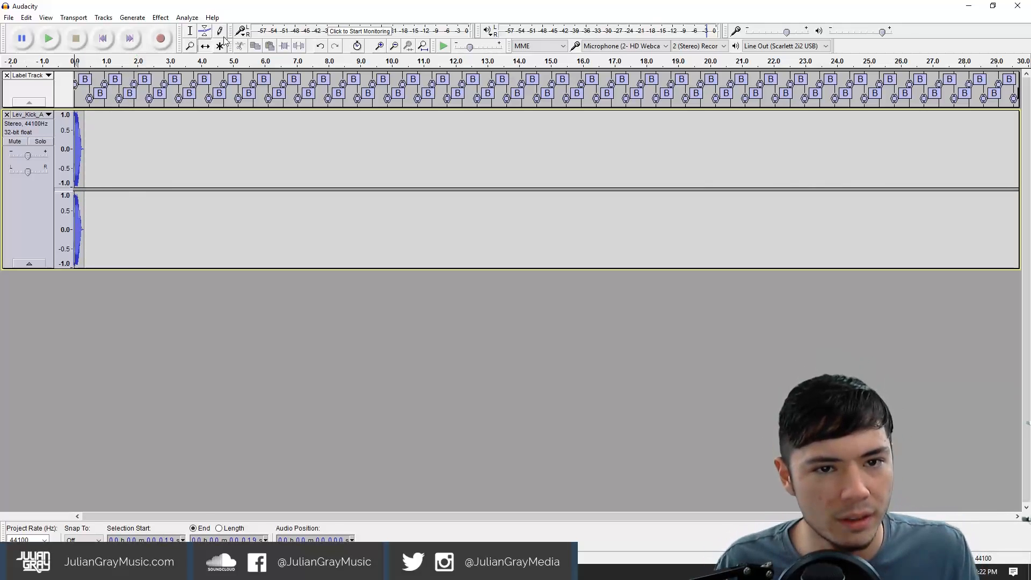
Shift the kick clip in time so that it starts exactly on the first beat label.
{"action": "left_click", "coordinate": [380, 46]}
{"action": "left_click", "coordinate": [379, 46]}
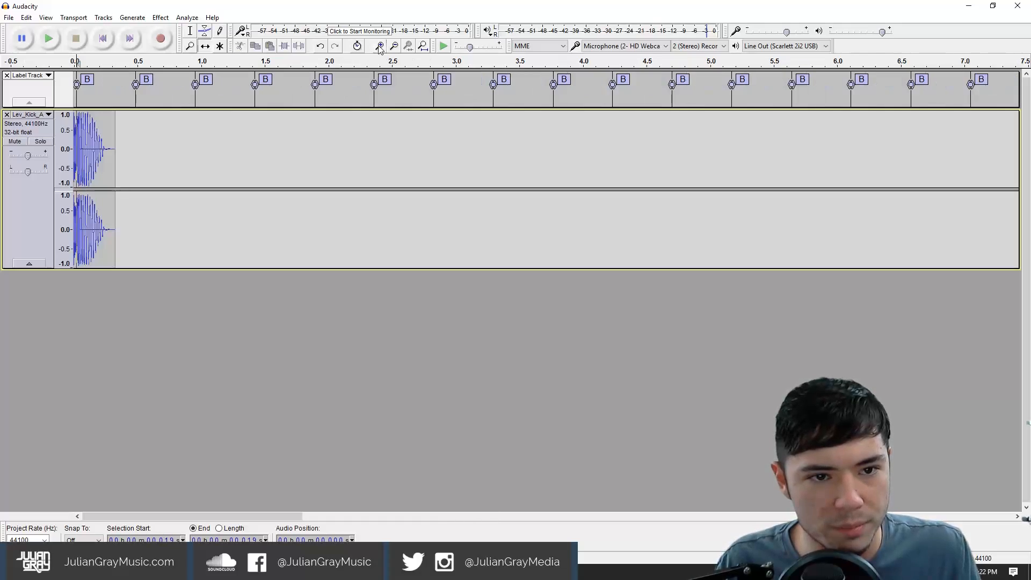
{"action": "left_click", "coordinate": [380, 47]}
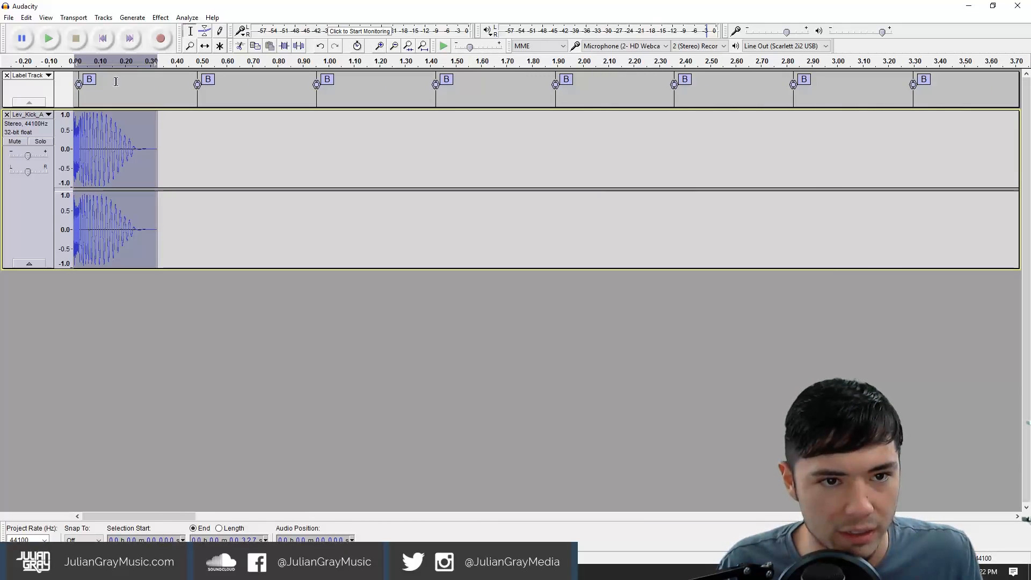
{"action": "left_click", "coordinate": [205, 46]}
{"action": "left_click_drag", "start_coordinate": [119, 155], "coordinate": [123, 157]}
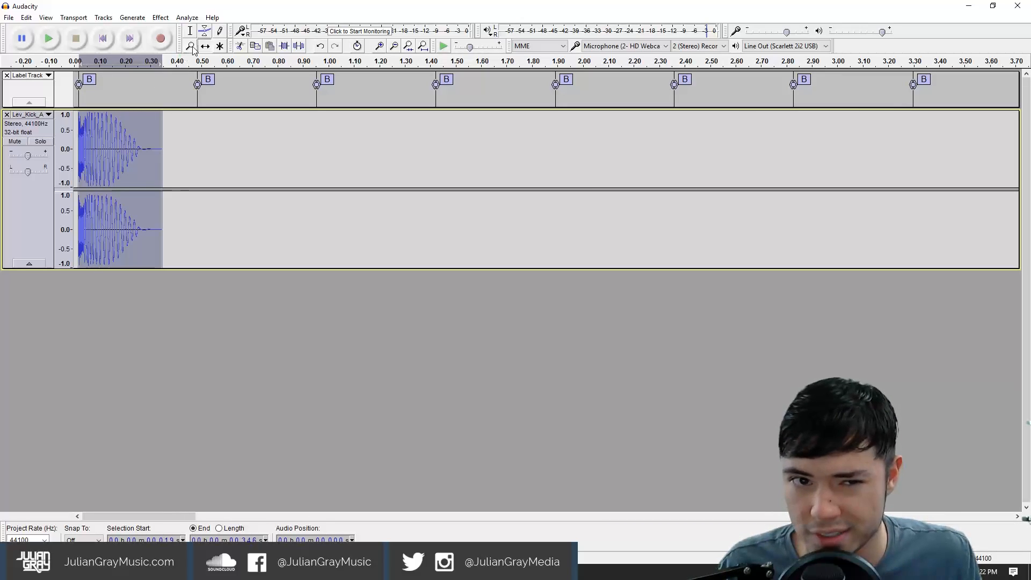
Paste copies of the kick so they start exactly on the second, third and fourth beat labels.
{"action": "left_click_drag", "start_coordinate": [195, 131], "coordinate": [198, 130]}
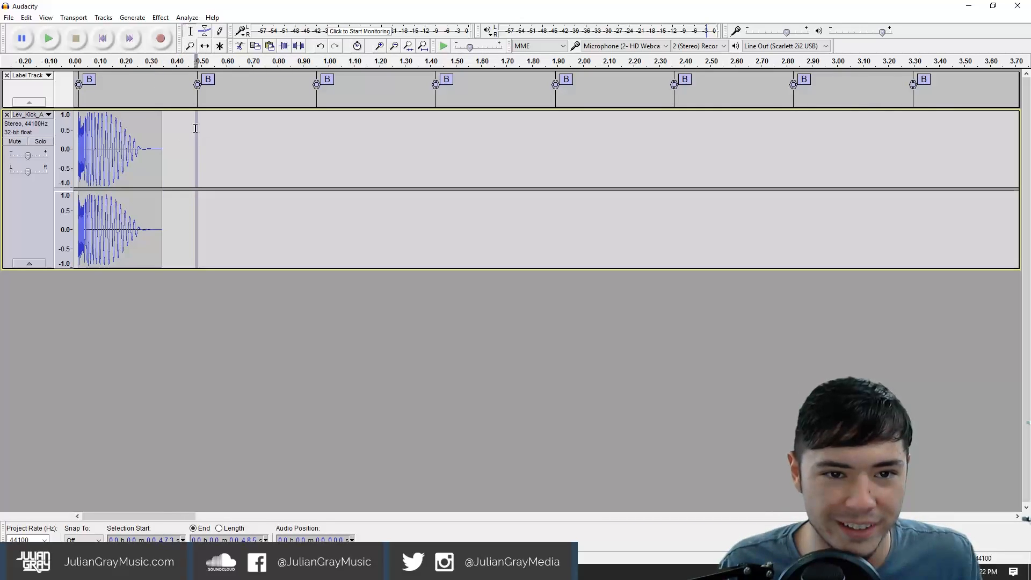
{"action": "left_click", "coordinate": [197, 132]}
{"action": "key", "text": "ctrl+v"}
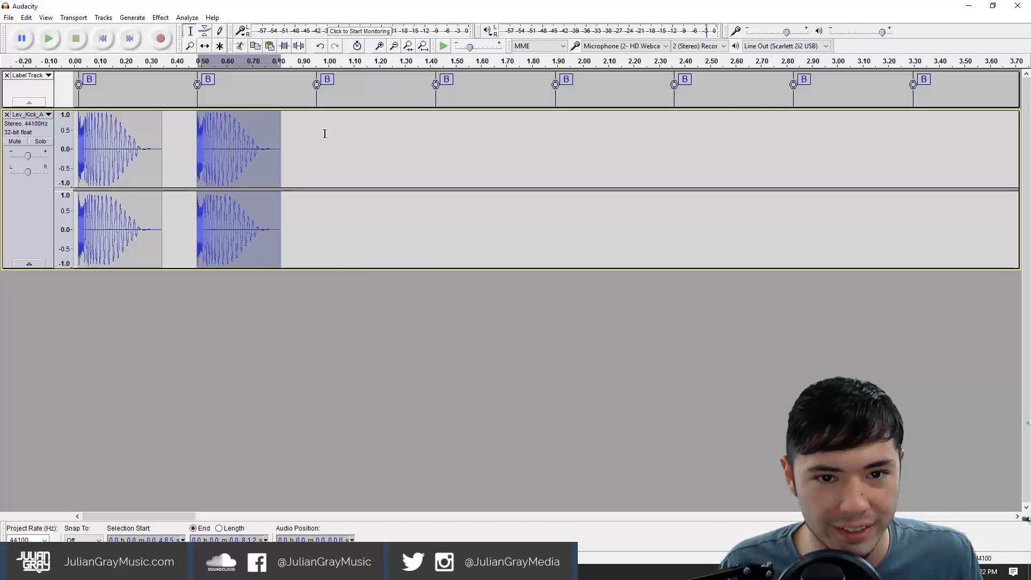
{"action": "left_click", "coordinate": [317, 131]}
{"action": "key", "text": "ctrl+v"}
{"action": "left_click", "coordinate": [436, 132]}
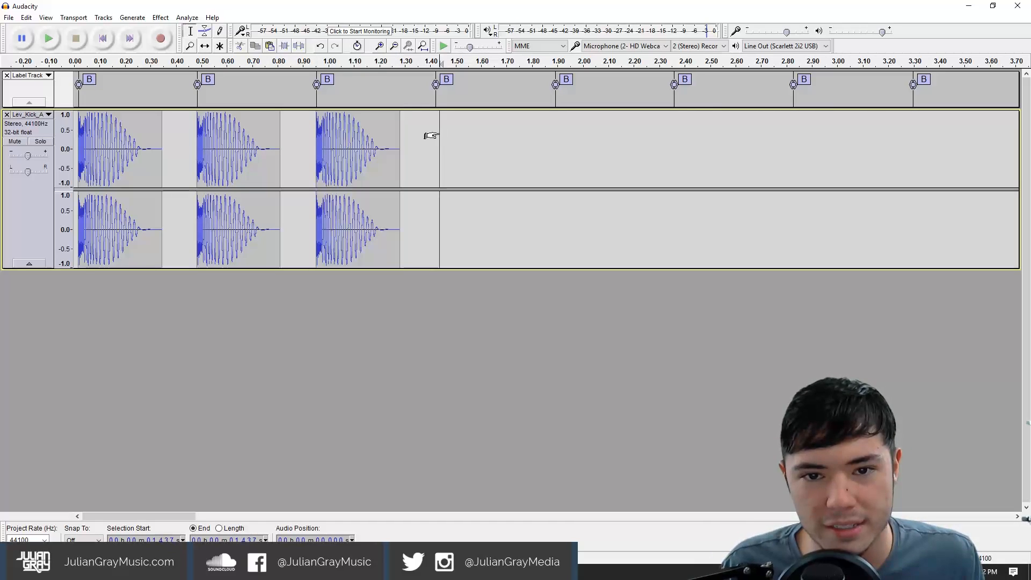
{"action": "key", "text": "ctrl+v"}
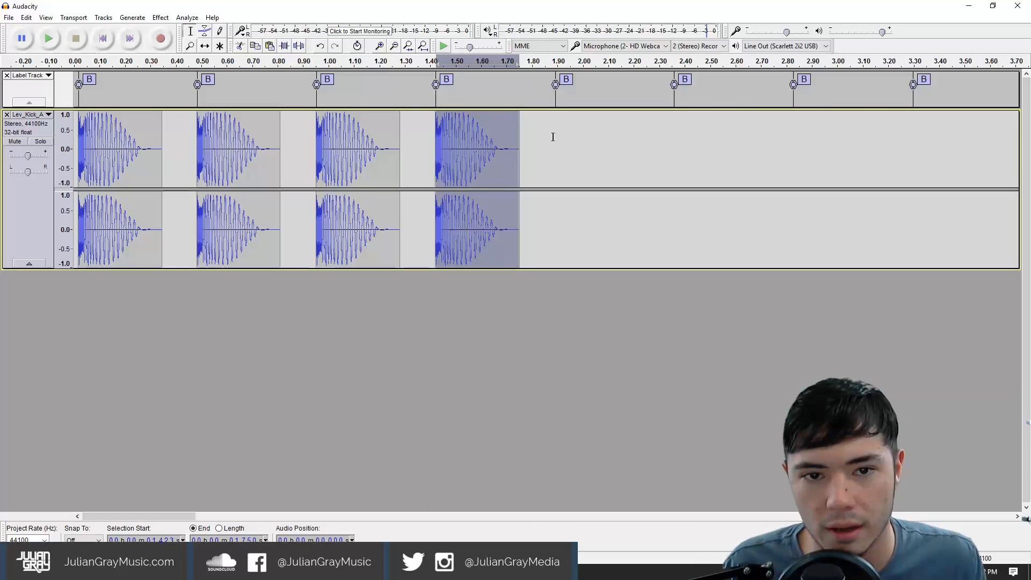
Paste the kick onto the fifth, sixth and seventh beat labels in the kick track.
{"action": "left_click", "coordinate": [555, 132]}
{"action": "key", "text": "ctrl+v"}
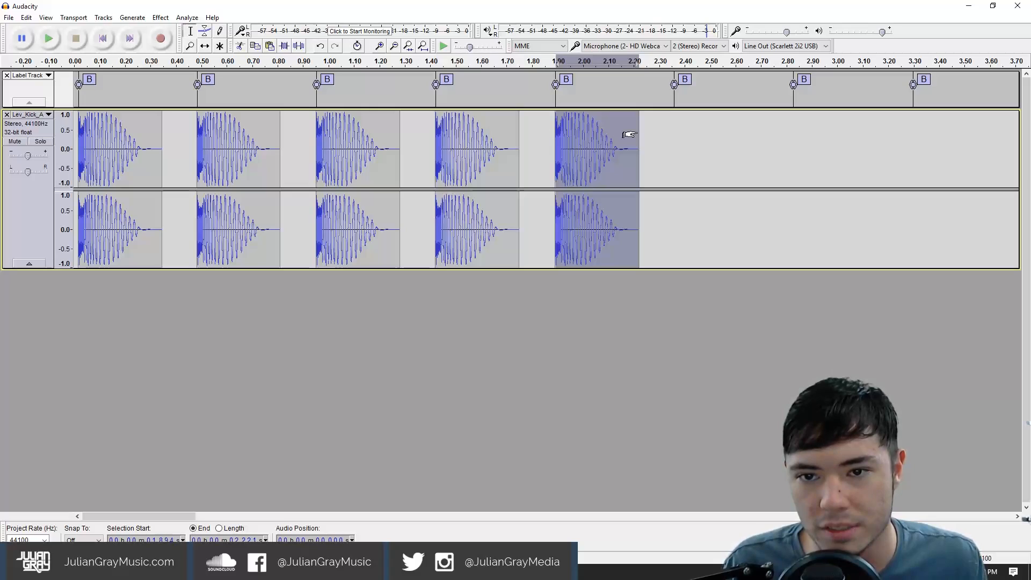
{"action": "left_click", "coordinate": [674, 124]}
{"action": "key", "text": "ctrl+v"}
{"action": "left_click", "coordinate": [794, 123]}
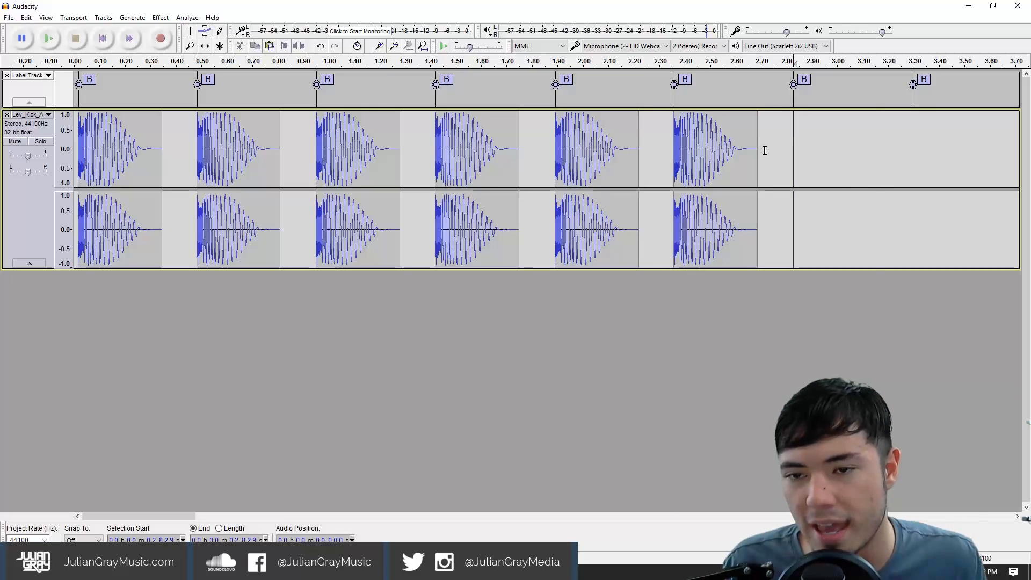
{"action": "key", "text": "ctrl+v"}
Continue the kick pattern by pasting the kick onto the eighth, ninth and tenth beat labels.
{"action": "left_click_drag", "start_coordinate": [190, 516], "coordinate": [265, 517]}
{"action": "left_click", "coordinate": [286, 132]}
{"action": "key", "text": "ctrl+v"}
{"action": "left_click", "coordinate": [406, 132]}
{"action": "key", "text": "ctrl+v"}
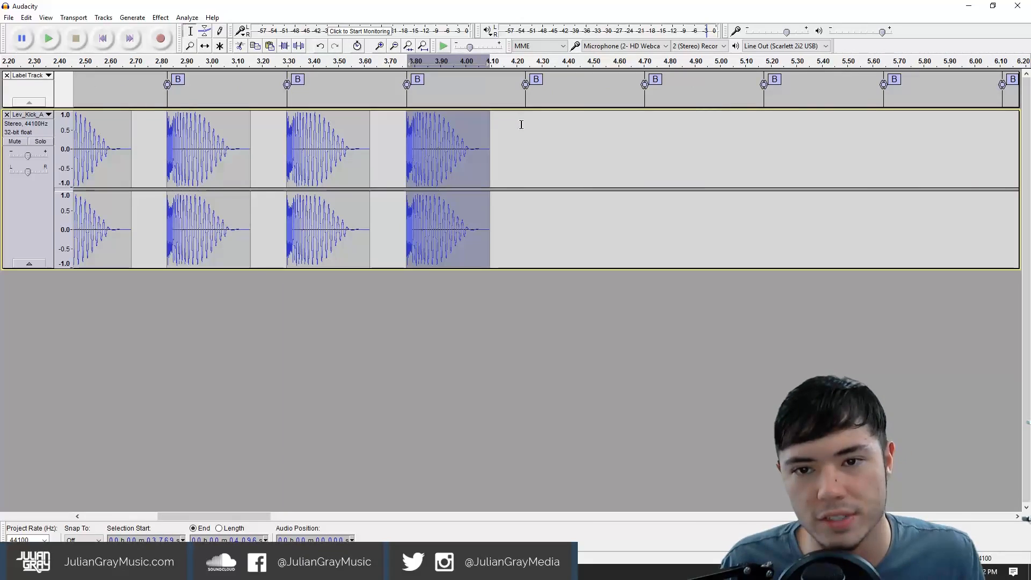
{"action": "left_click", "coordinate": [531, 132]}
{"action": "left_click", "coordinate": [526, 133]}
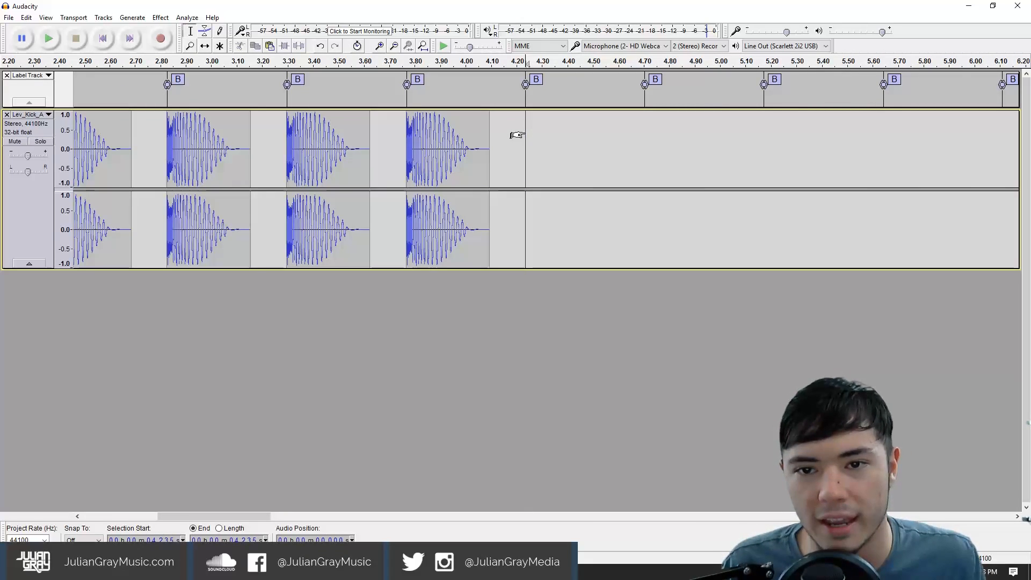
{"action": "key", "text": "ctrl+v"}
Paste the kick onto the eleventh through fourteenth beat labels.
{"action": "left_click", "coordinate": [644, 129]}
{"action": "key", "text": "ctrl+v"}
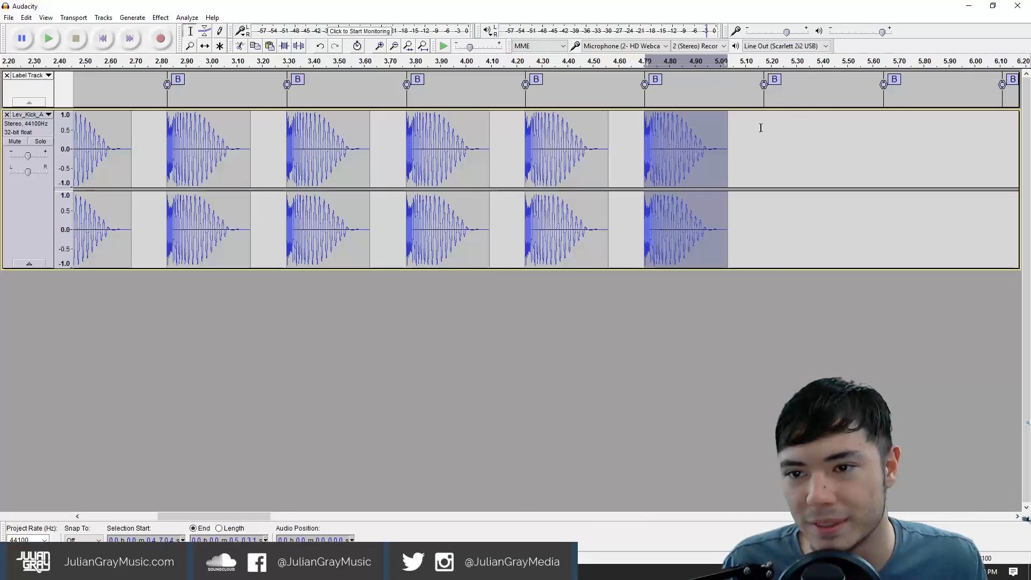
{"action": "left_click", "coordinate": [762, 129]}
{"action": "key", "text": "ctrl+v"}
{"action": "left_click", "coordinate": [883, 133]}
{"action": "key", "text": "ctrl+v"}
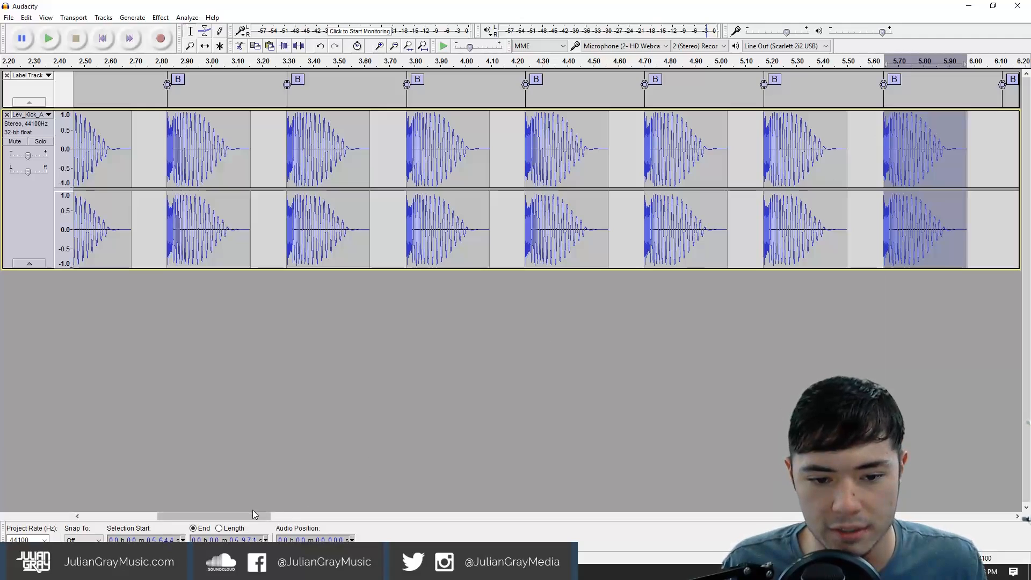
{"action": "left_click_drag", "start_coordinate": [268, 515], "coordinate": [309, 494]}
{"action": "left_click", "coordinate": [657, 140]}
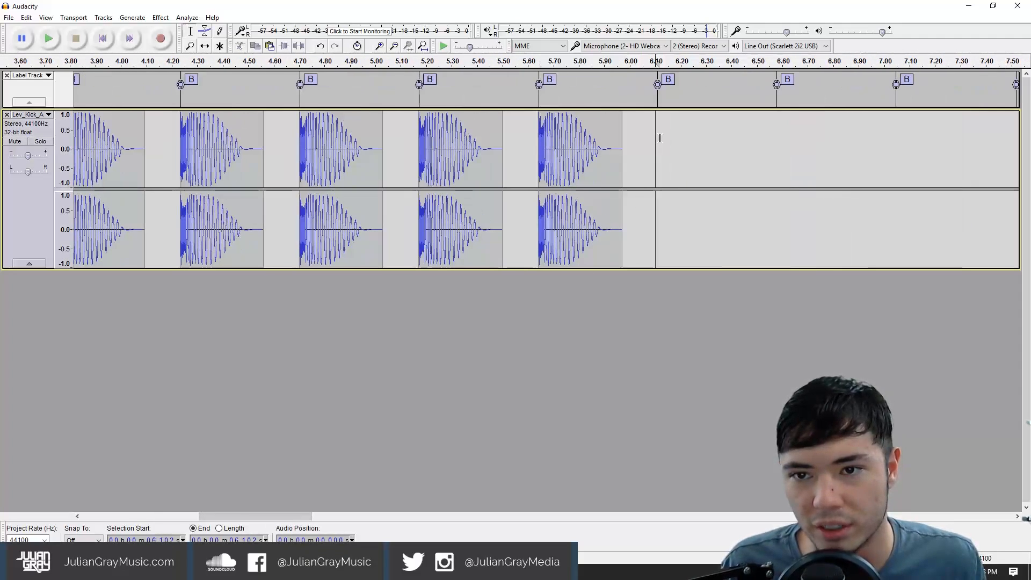
{"action": "key", "text": "ctrl+v"}
Paste the copied eight-kick block five times in a row from about 11.27 s to fill the kick track to about 30 s.
{"action": "left_click_drag", "start_coordinate": [338, 516], "coordinate": [453, 515]}
{"action": "left_click", "coordinate": [393, 48]}
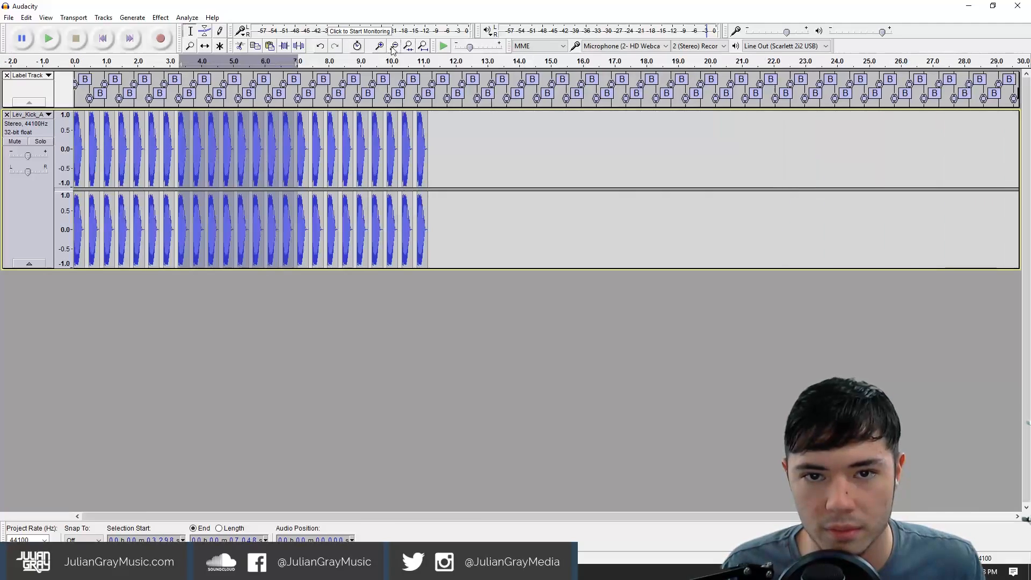
{"action": "left_click", "coordinate": [435, 94]}
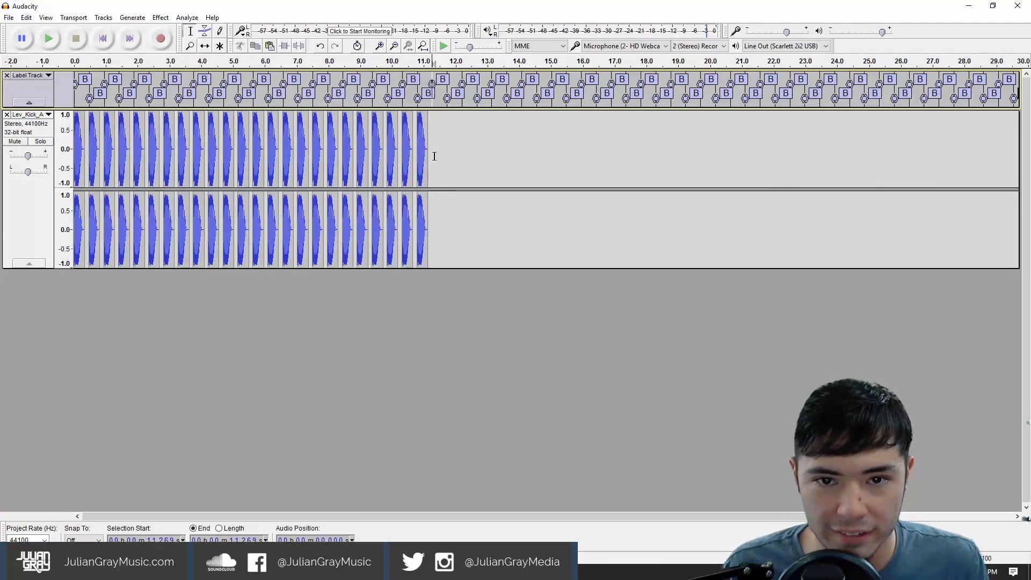
{"action": "key", "text": "ctrl+v"}
{"action": "key", "text": "ctrl+v"}
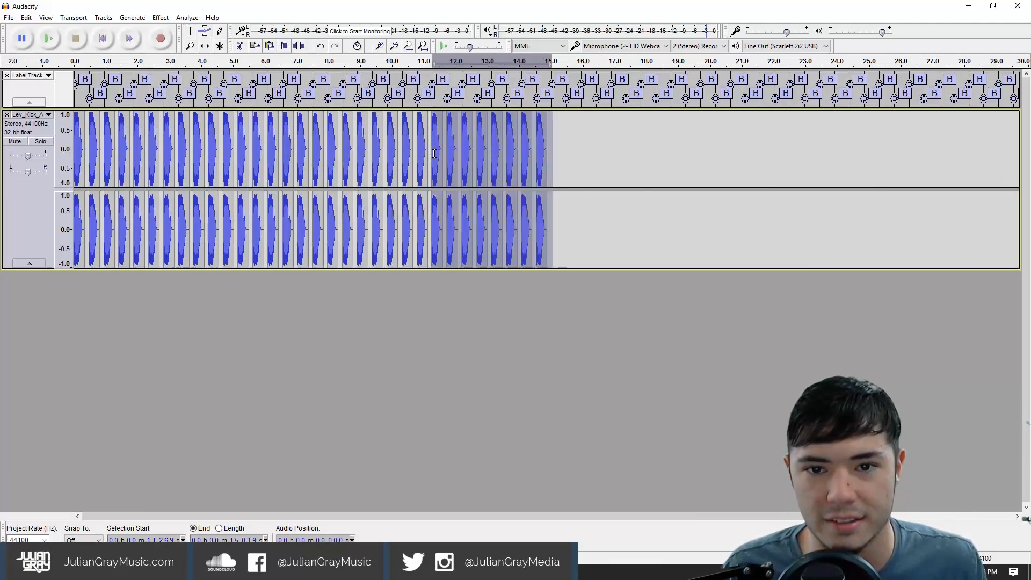
{"action": "key", "text": "ctrl+v"}
{"action": "key", "text": "ctrl+v"}
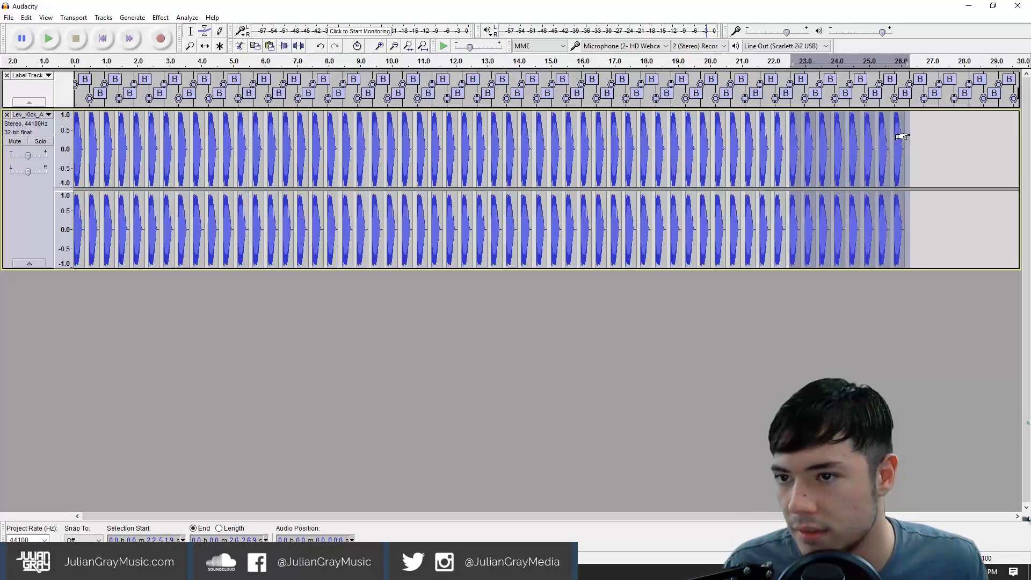
{"action": "key", "text": "ctrl+v"}
Play back the filled kick track to check the beat.
{"action": "left_click", "coordinate": [800, 507]}
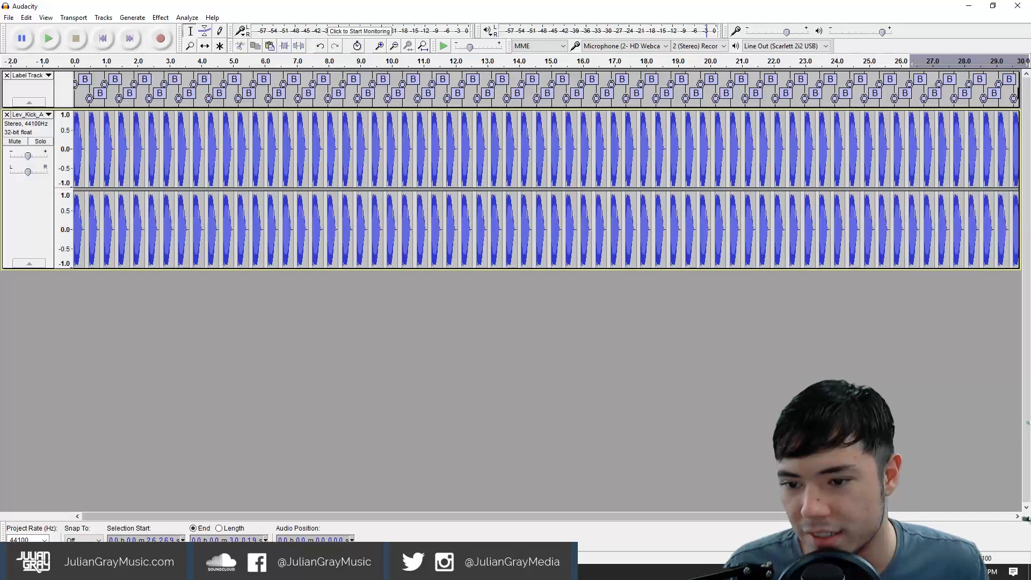
{"action": "left_click_drag", "start_coordinate": [803, 515], "coordinate": [22, 481]}
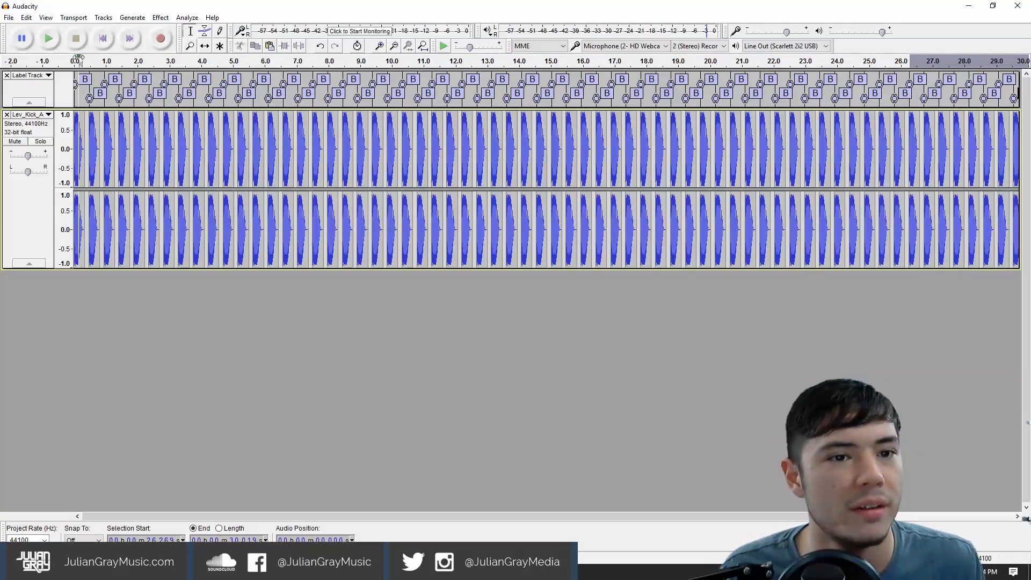
{"action": "key", "text": "space"}
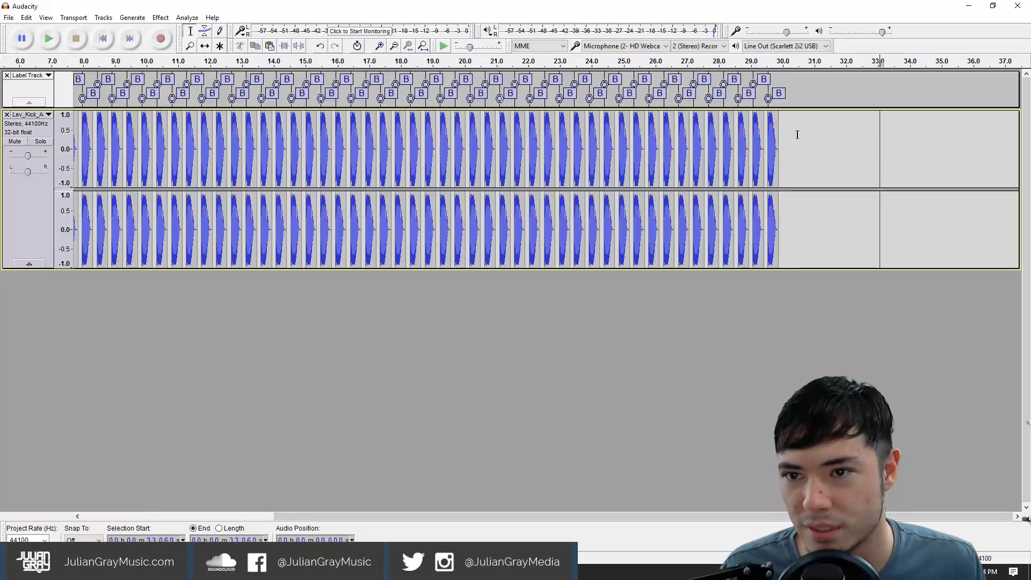
Import the Lev_Clap_007.wav sample from the Claps folder as a new track, making a copy of the file.
{"action": "left_click", "coordinate": [783, 133]}
{"action": "left_click", "coordinate": [11, 21]}
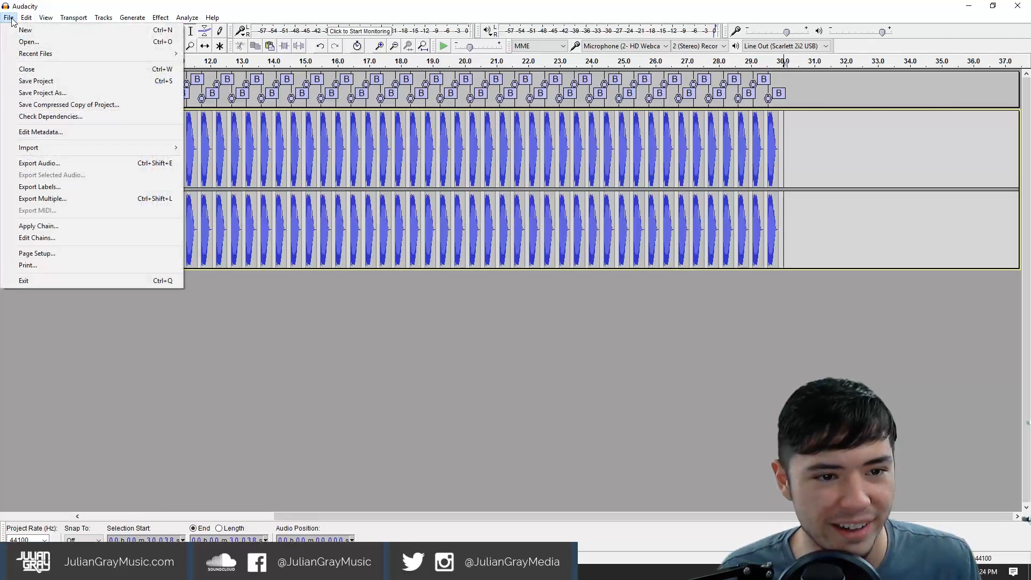
{"action": "mouse_move", "coordinate": [15, 150]}
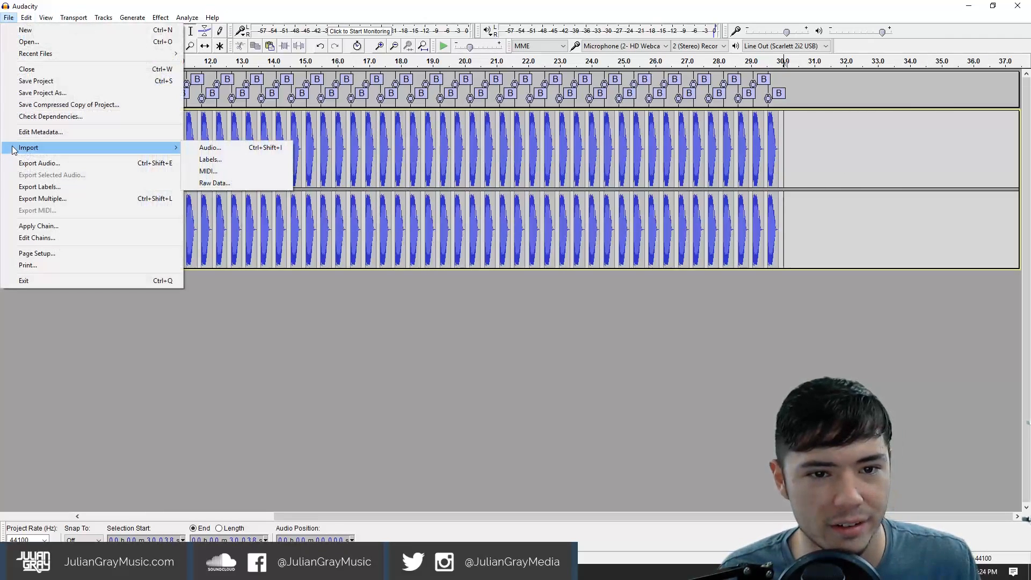
{"action": "left_click", "coordinate": [271, 147]}
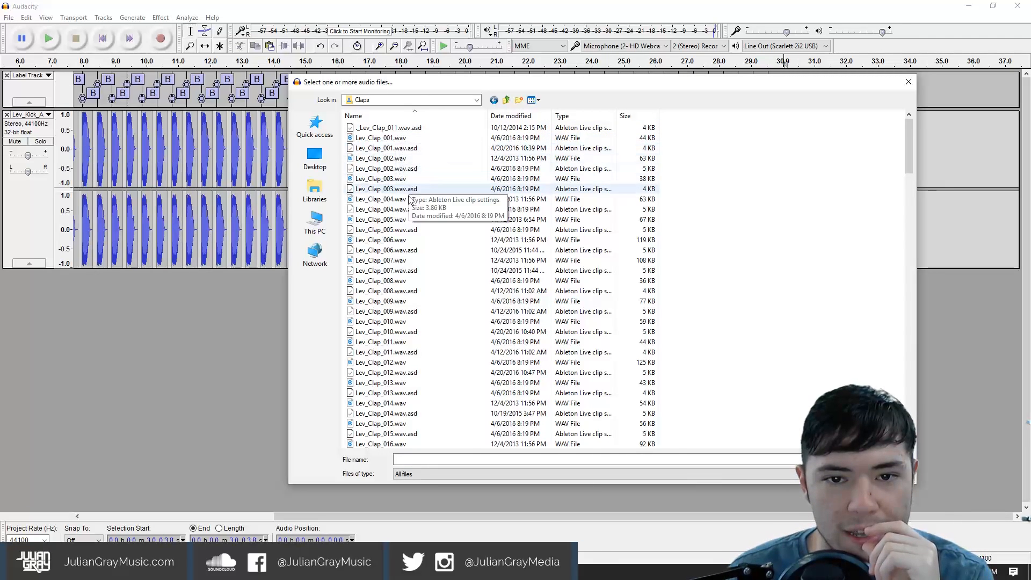
{"action": "double_click", "coordinate": [399, 260]}
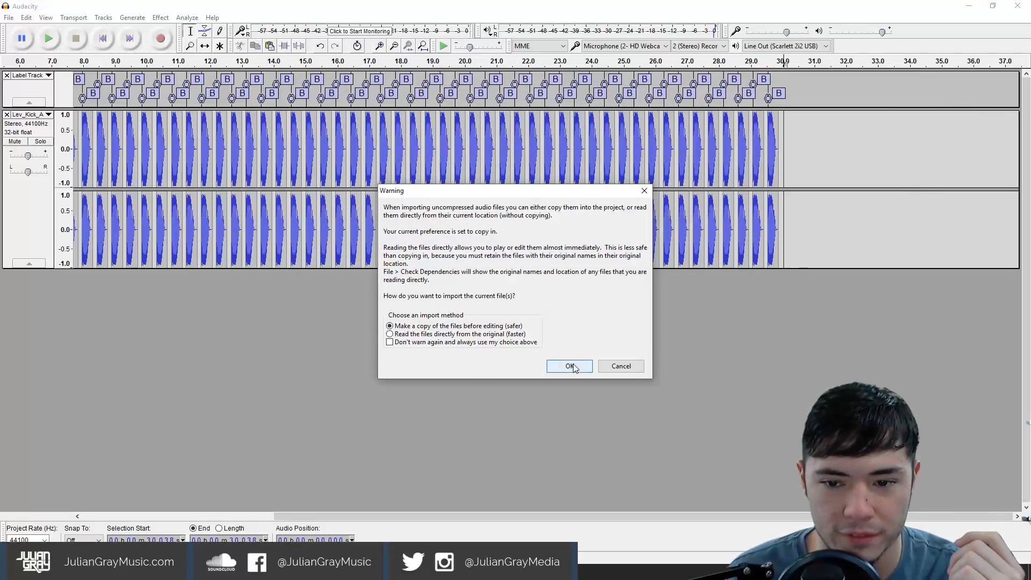
{"action": "left_click", "coordinate": [570, 366]}
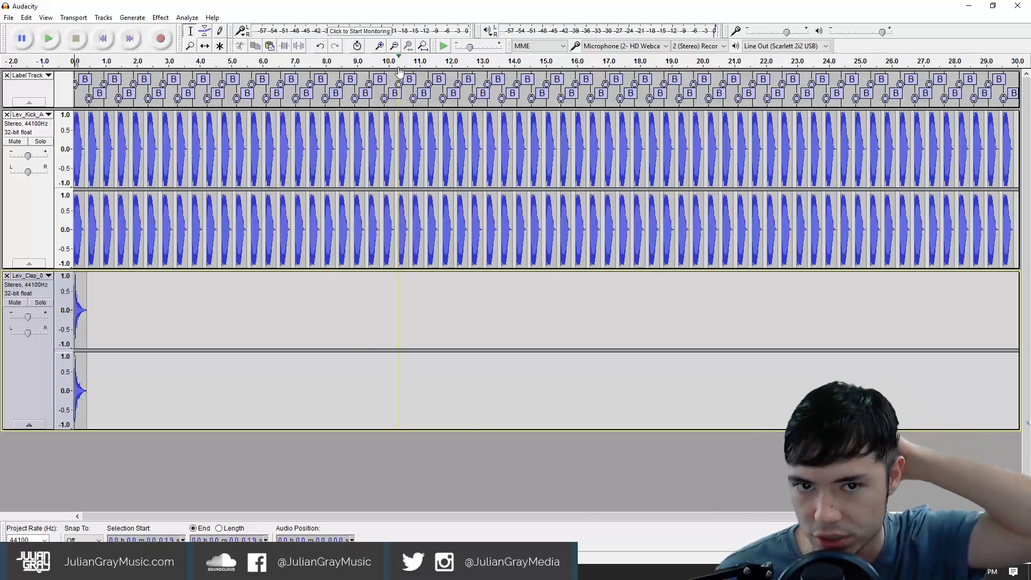
Shift the clap clip in time so that its hit falls on the second beat label.
{"action": "left_click", "coordinate": [379, 47]}
{"action": "left_click", "coordinate": [379, 46]}
{"action": "left_click", "coordinate": [380, 47]}
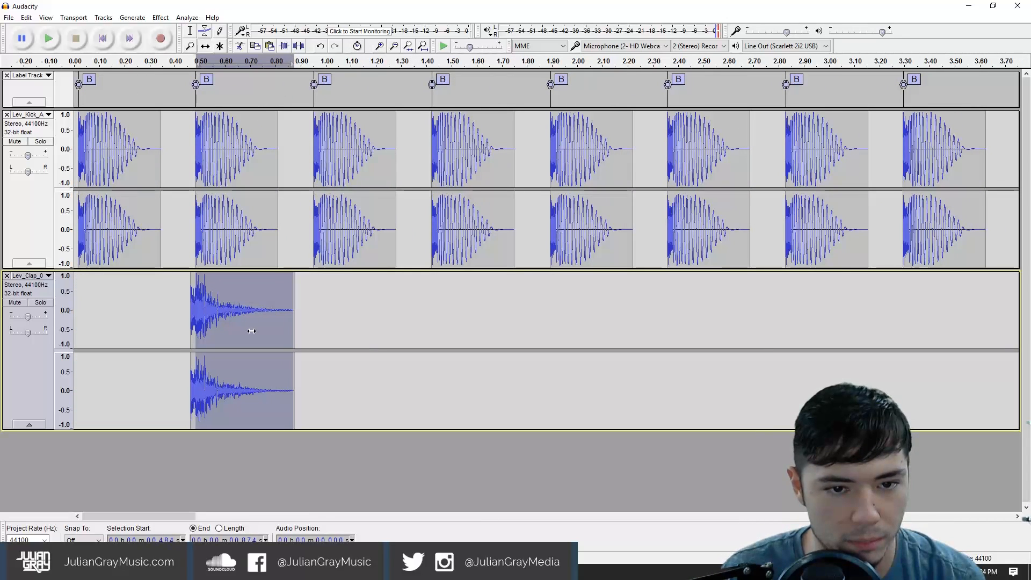
{"action": "key", "text": "space"}
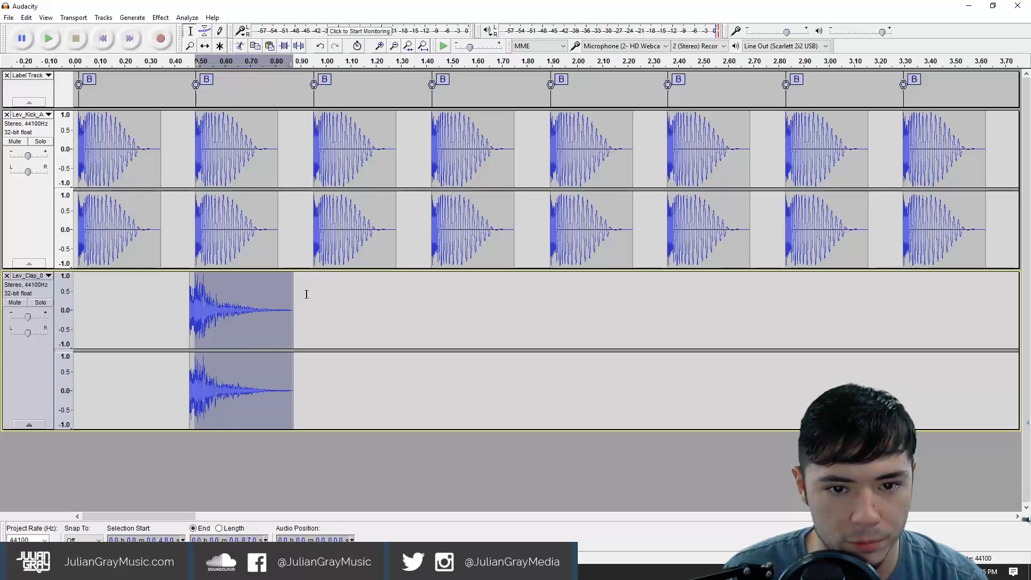
Paste the copied clap with its leading gap at the third beat label so a clap lands on the fourth beat.
{"action": "left_click", "coordinate": [314, 294]}
{"action": "key", "text": "ctrl+v"}
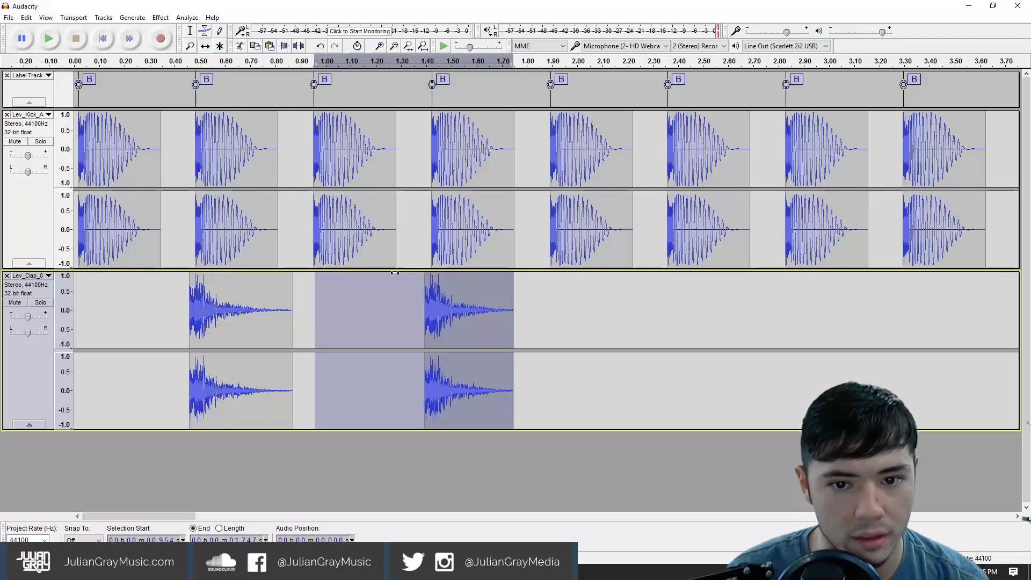
{"action": "left_click_drag", "start_coordinate": [426, 297], "coordinate": [423, 297]}
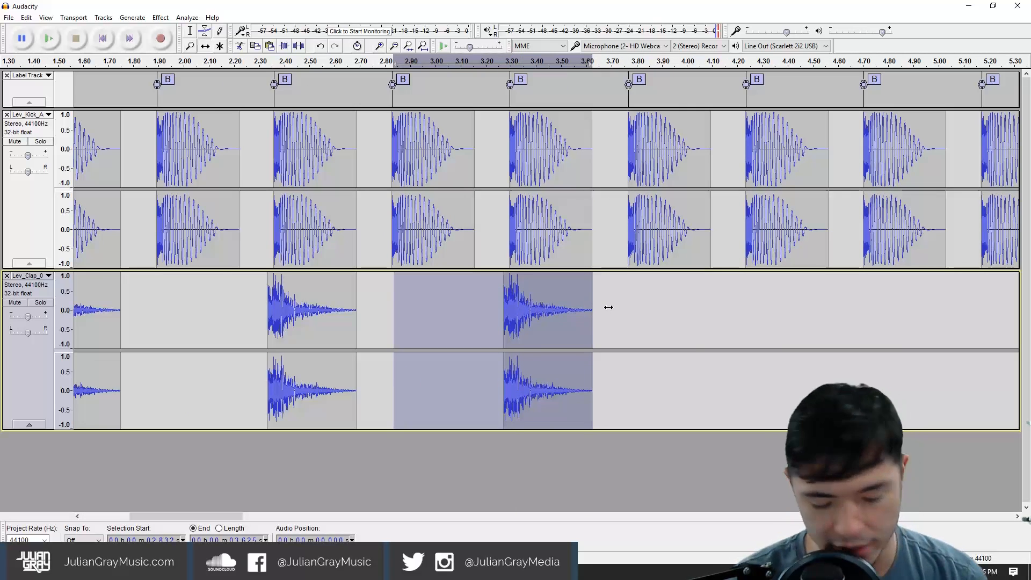
Paste the clap with its leading gap twice more so claps land on the tenth and twelfth beats.
{"action": "key", "text": "Right"}
{"action": "key", "text": "ctrl+v"}
{"action": "left_click_drag", "start_coordinate": [746, 301], "coordinate": [783, 296]}
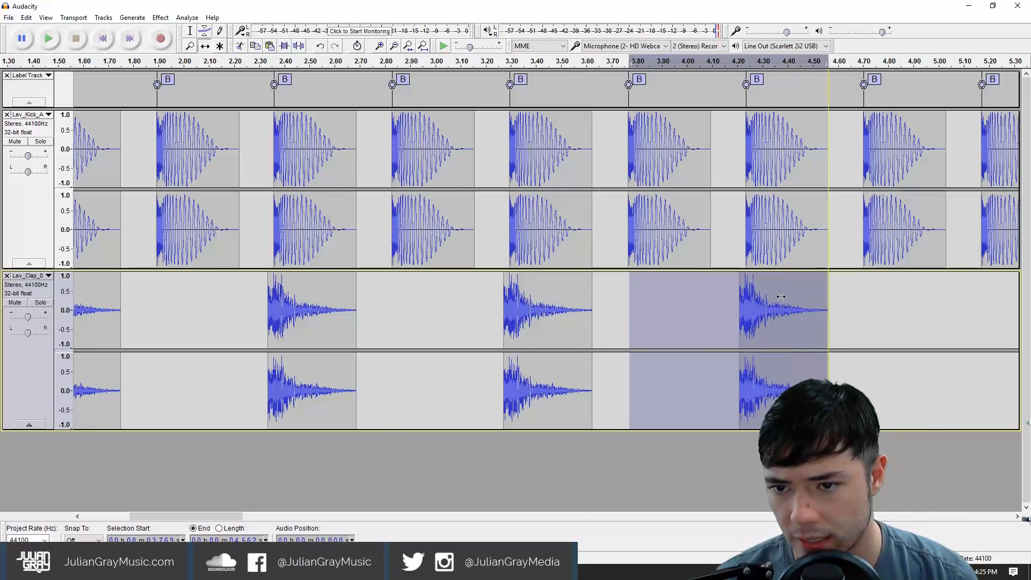
{"action": "scroll", "coordinate": [783, 296], "scroll_direction": "right", "scroll_amount": 6}
{"action": "left_click_drag", "start_coordinate": [611, 308], "coordinate": [611, 306]}
{"action": "key", "text": "Right"}
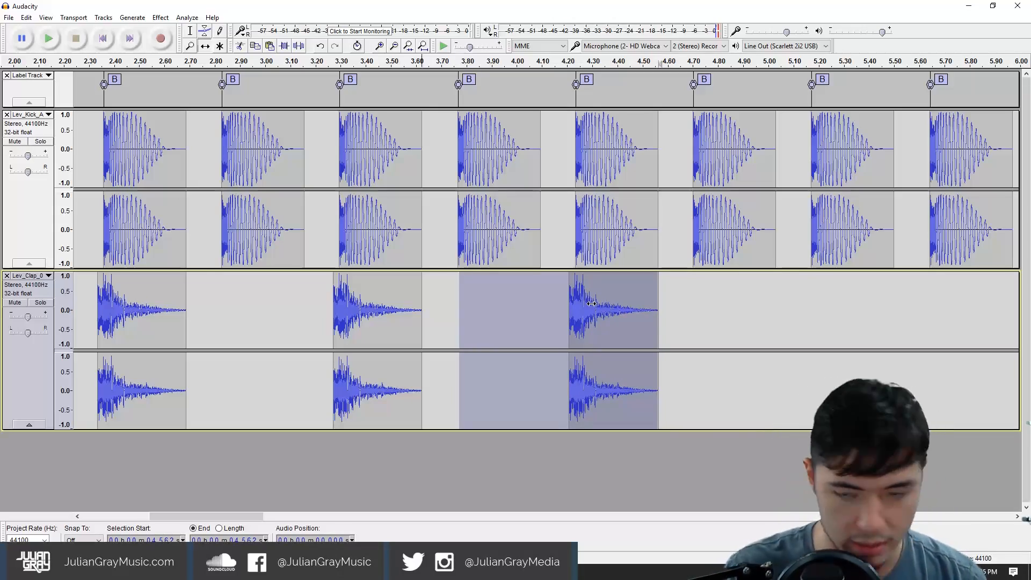
{"action": "key", "text": "ctrl+v"}
{"action": "left_click_drag", "start_coordinate": [811, 306], "coordinate": [847, 306]}
Copy the block of six claps from about 0.46 to 5.56 s and paste it at about 6.08 s.
{"action": "left_click", "coordinate": [394, 46]}
{"action": "left_click", "coordinate": [393, 46]}
{"action": "left_click", "coordinate": [379, 46]}
{"action": "left_click", "coordinate": [322, 31]}
{"action": "left_click", "coordinate": [190, 31]}
{"action": "double_click", "coordinate": [413, 305]}
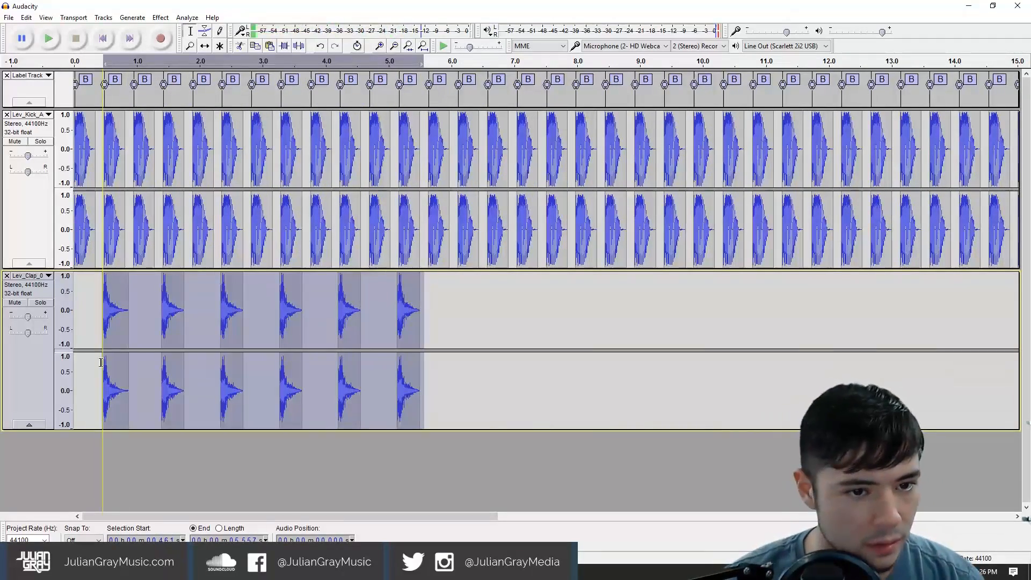
{"action": "key", "text": "ctrl+c"}
{"action": "left_click", "coordinate": [457, 289]}
{"action": "key", "text": "ctrl+v"}
Paste the six-clap block at about 11.70, 17.32 and 22.97 s to continue the clap pattern.
{"action": "scroll", "coordinate": [499, 502], "scroll_direction": "right", "scroll_amount": 5}
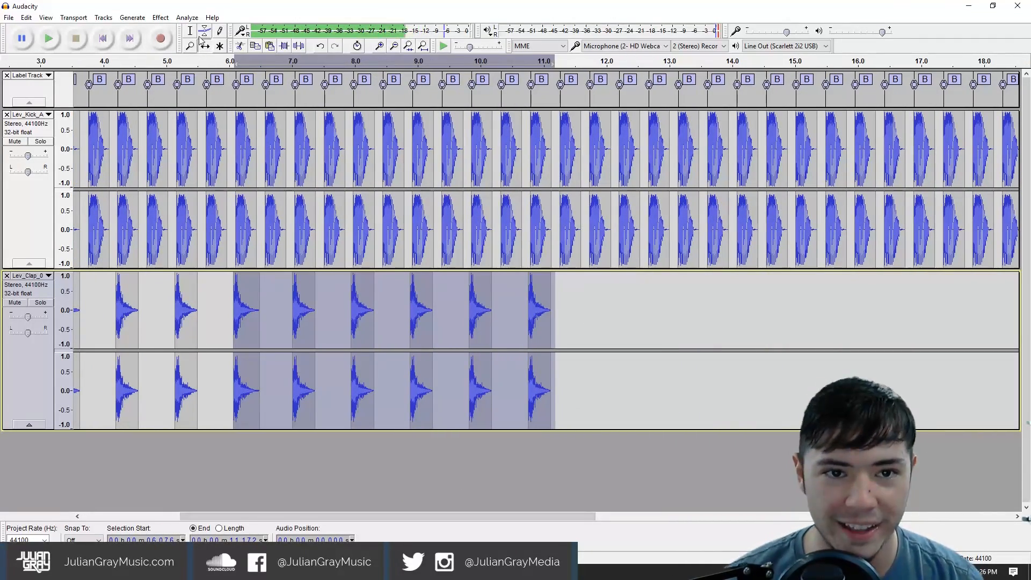
{"action": "left_click", "coordinate": [589, 295]}
{"action": "key", "text": "ctrl+v"}
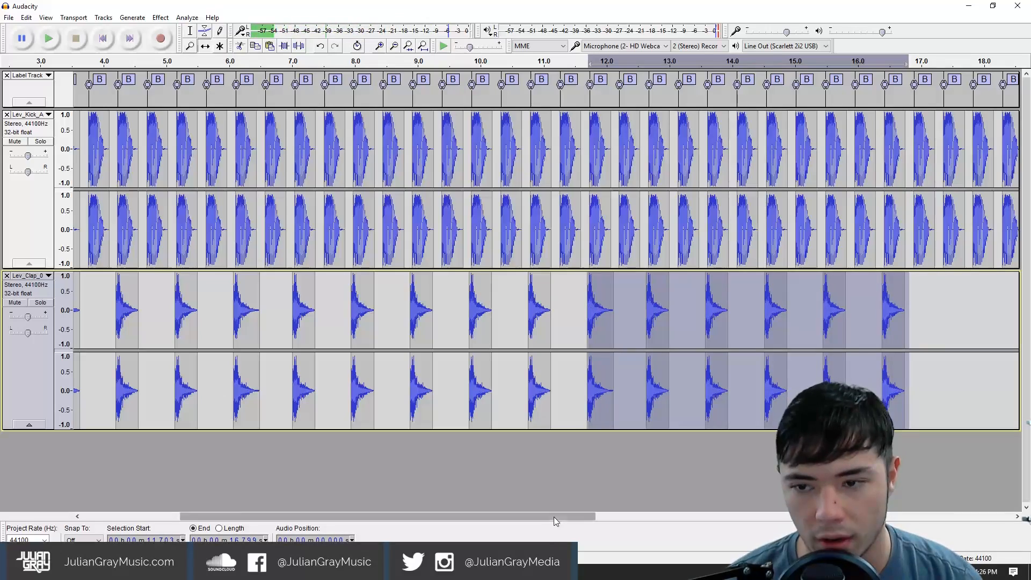
{"action": "scroll", "coordinate": [387, 516], "scroll_direction": "right", "scroll_amount": 10}
{"action": "left_click", "coordinate": [225, 294]}
{"action": "key", "text": "ctrl+v"}
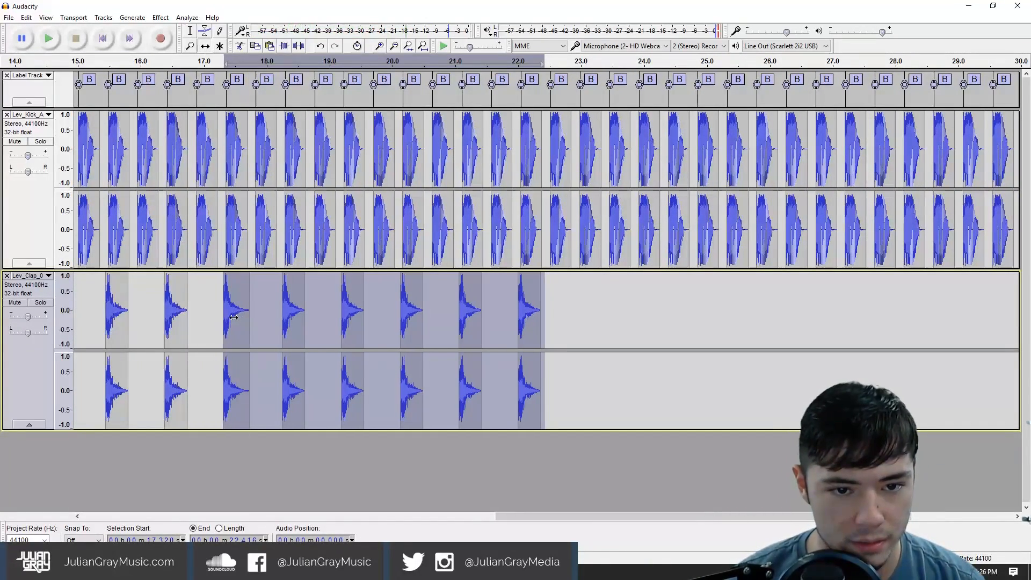
{"action": "left_click", "coordinate": [579, 308]}
{"action": "key", "text": "ctrl+v"}
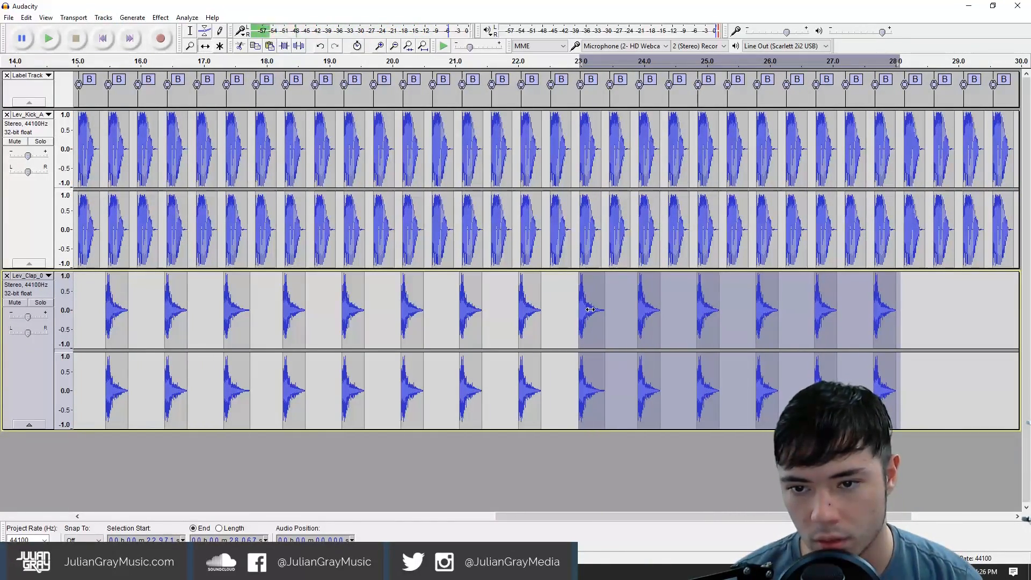
Copy a section of three claps near the end of the clap track and paste it at about 28.55 s.
{"action": "left_click_drag", "start_coordinate": [596, 516], "coordinate": [699, 516]}
{"action": "left_click_drag", "start_coordinate": [677, 322], "coordinate": [524, 324]}
{"action": "left_click", "coordinate": [677, 285]}
{"action": "left_click", "coordinate": [700, 301]}
{"action": "key", "text": "ctrl+v"}
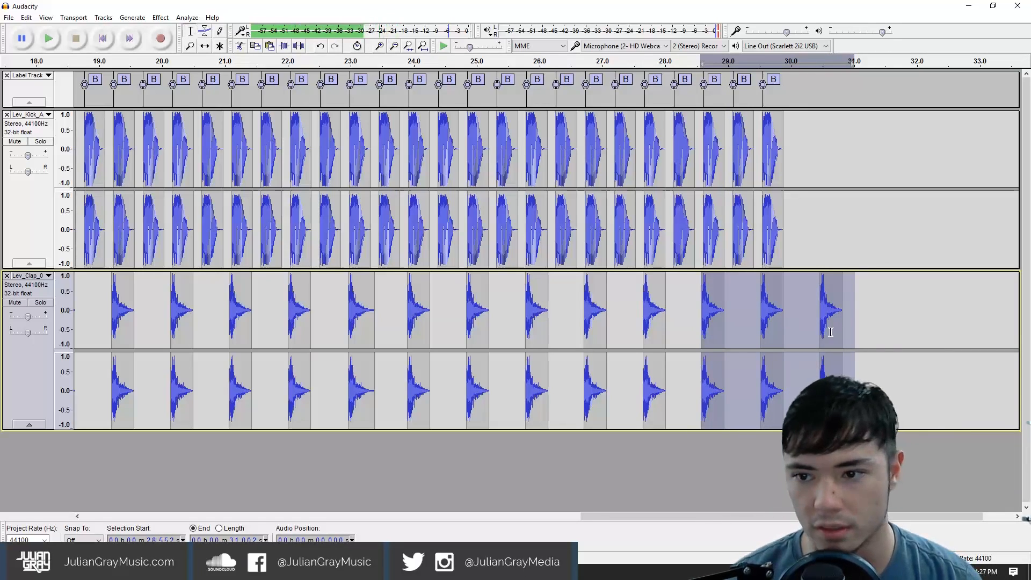
Delete the surplus clap at about 30.5 s that extends past the last kick.
{"action": "left_click_drag", "start_coordinate": [892, 301], "coordinate": [813, 316]}
{"action": "key", "text": "Delete"}
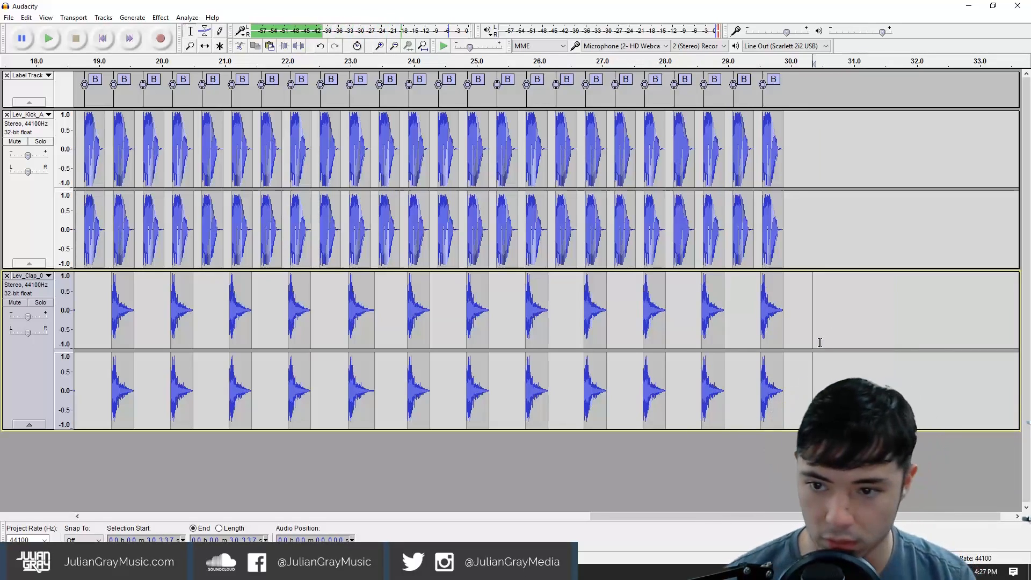
{"action": "left_click_drag", "start_coordinate": [621, 516], "coordinate": [67, 140]}
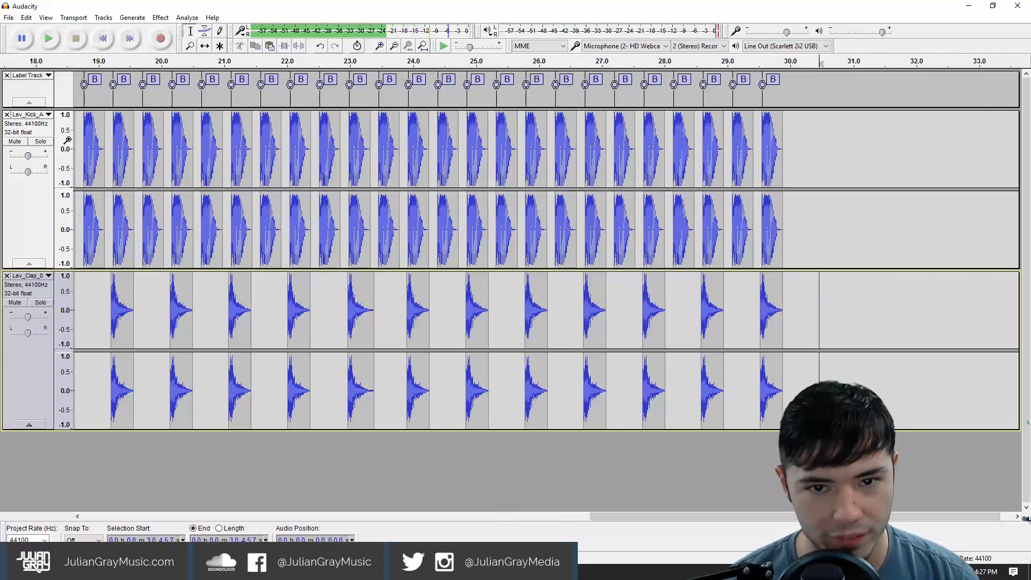
Play back the kick and clap pattern from about 18.6 s to check the timing.
{"action": "left_click", "coordinate": [76, 91]}
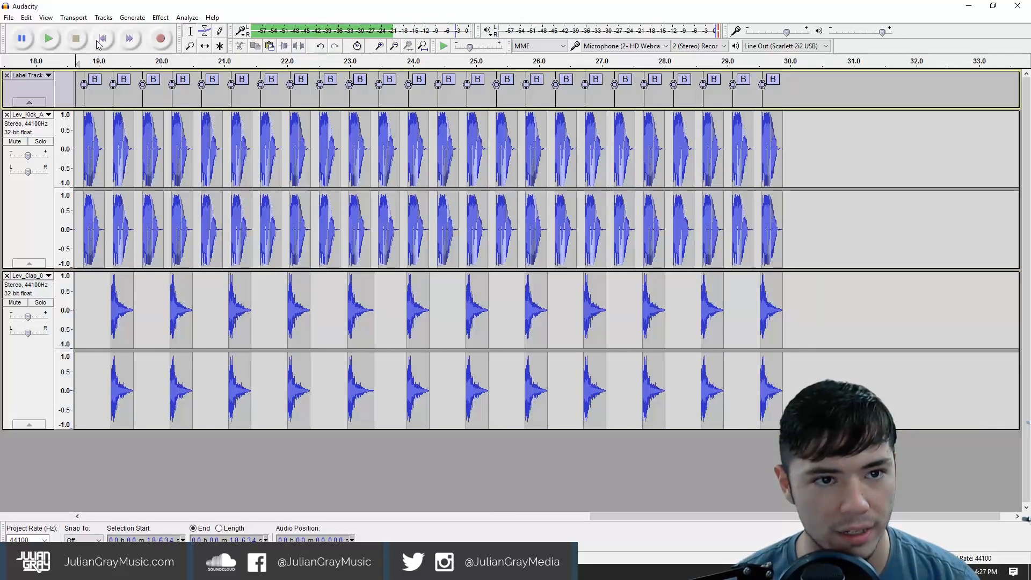
{"action": "key", "text": "space"}
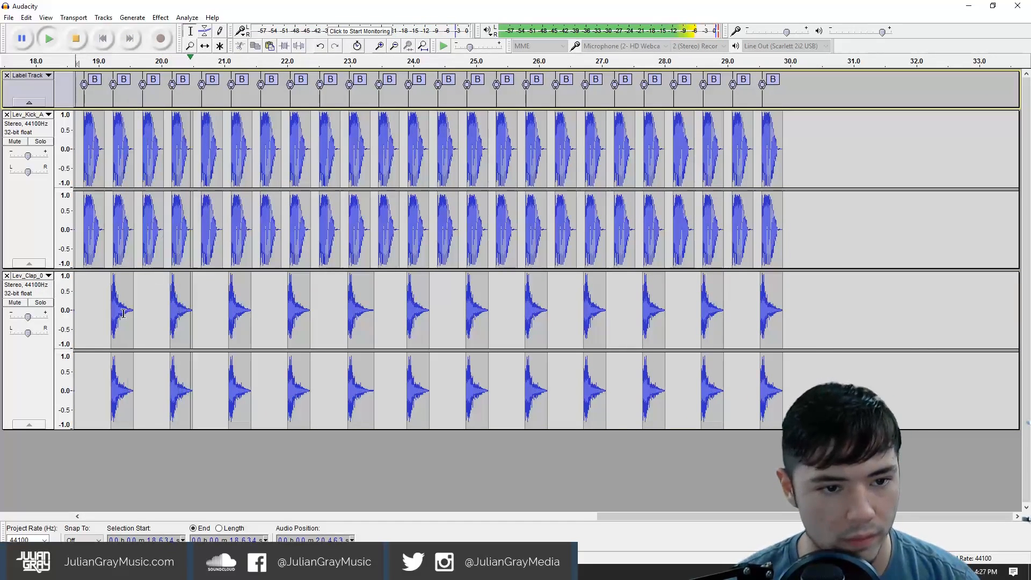
{"action": "key", "text": "space"}
{"action": "left_click", "coordinate": [314, 321]}
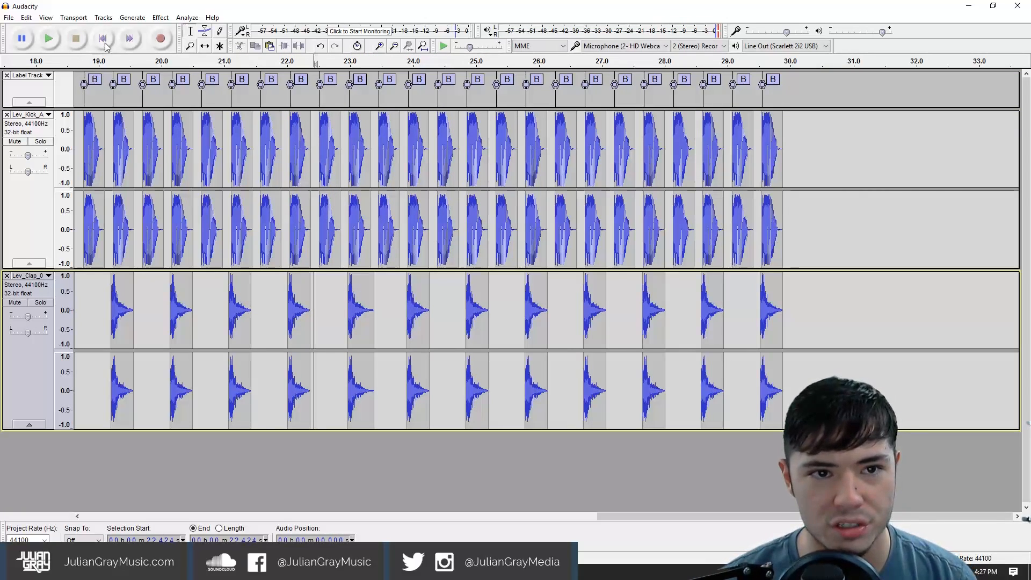
Apply the Compressor effect to all tracks with a -32 dB threshold, 5.5:1 ratio and 0.70 s attack time.
{"action": "left_click", "coordinate": [136, 23]}
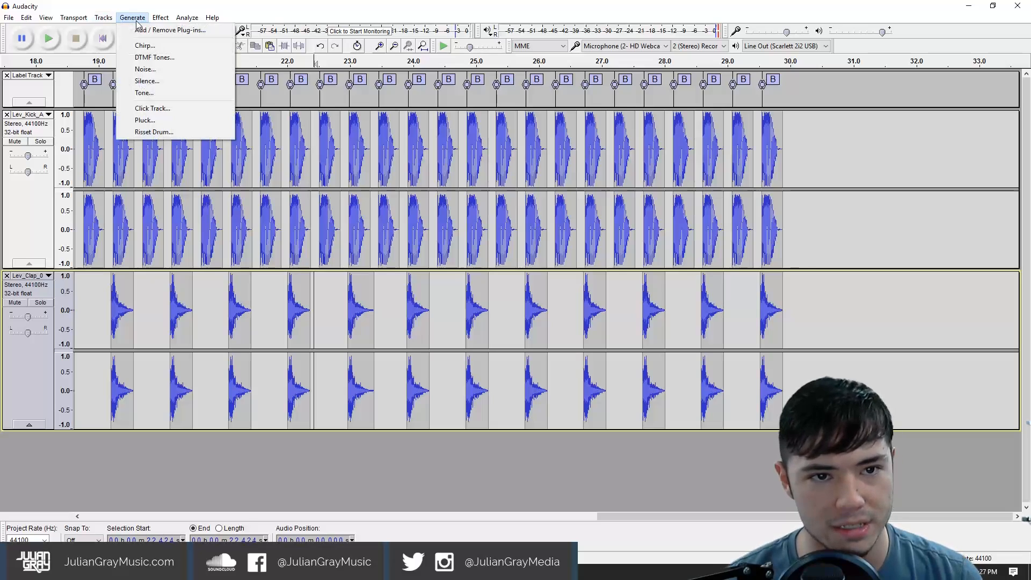
{"action": "mouse_move", "coordinate": [160, 17]}
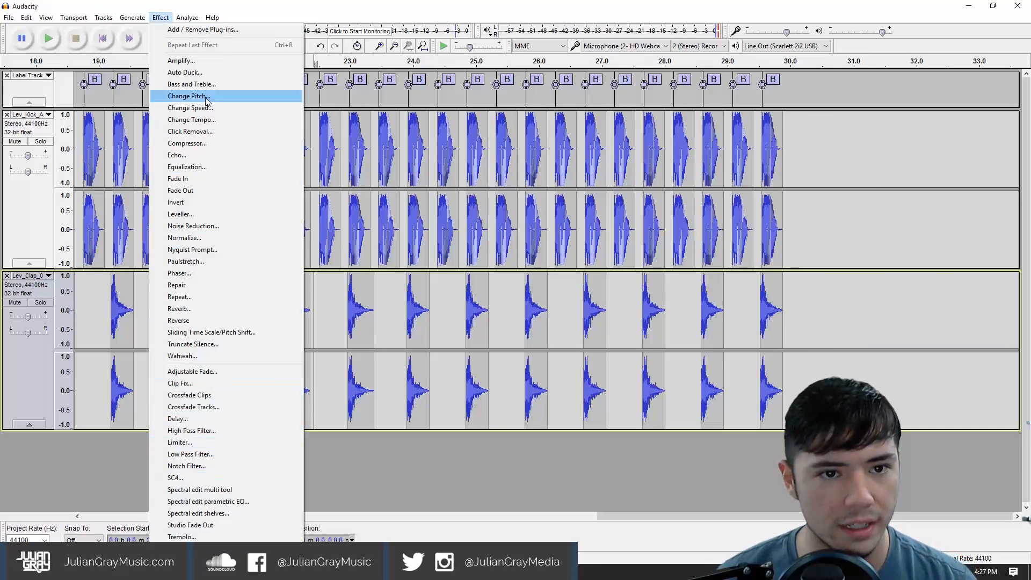
{"action": "left_click", "coordinate": [188, 143]}
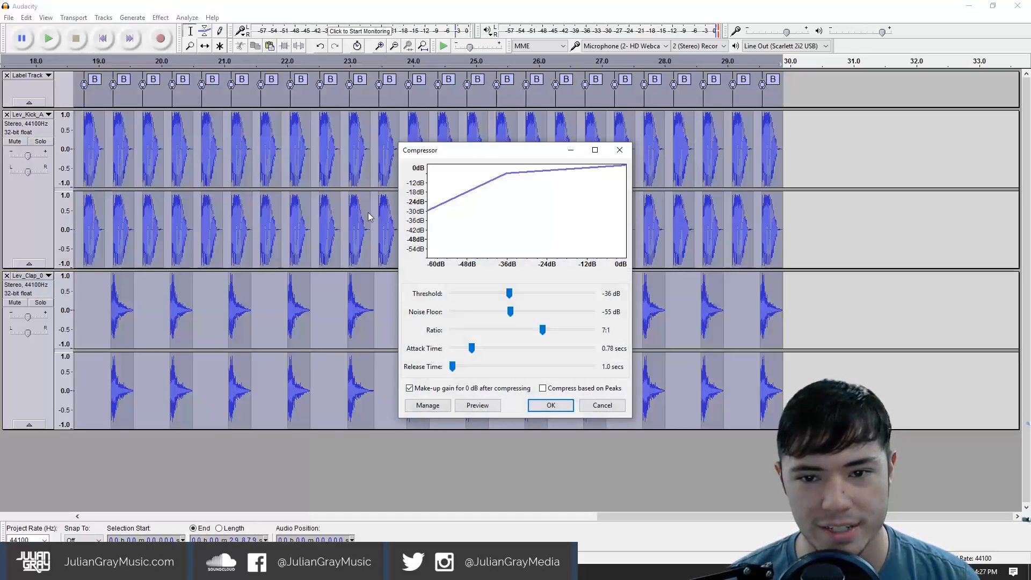
{"action": "left_click_drag", "start_coordinate": [511, 155], "coordinate": [538, 159]}
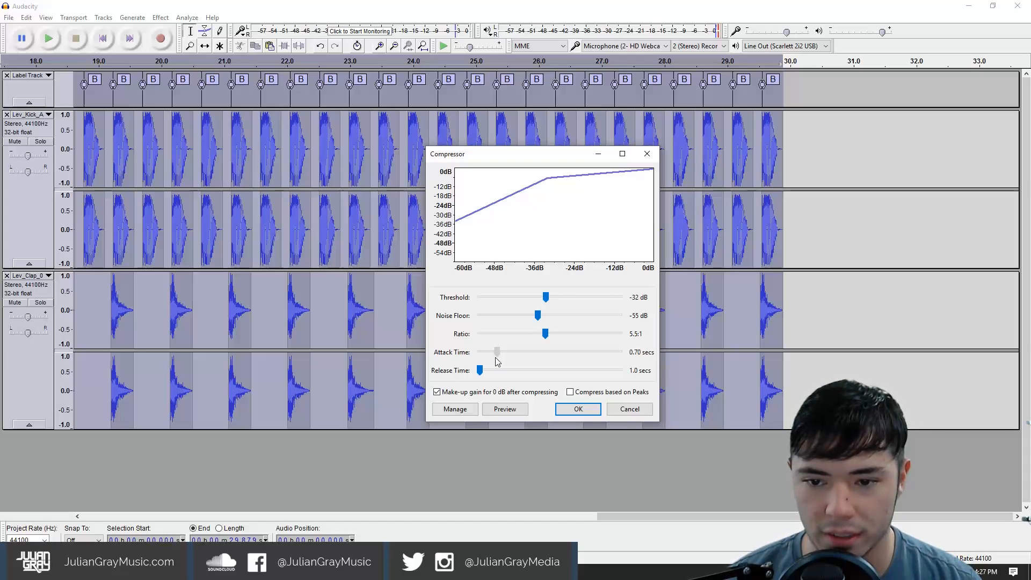
{"action": "left_click", "coordinate": [574, 409]}
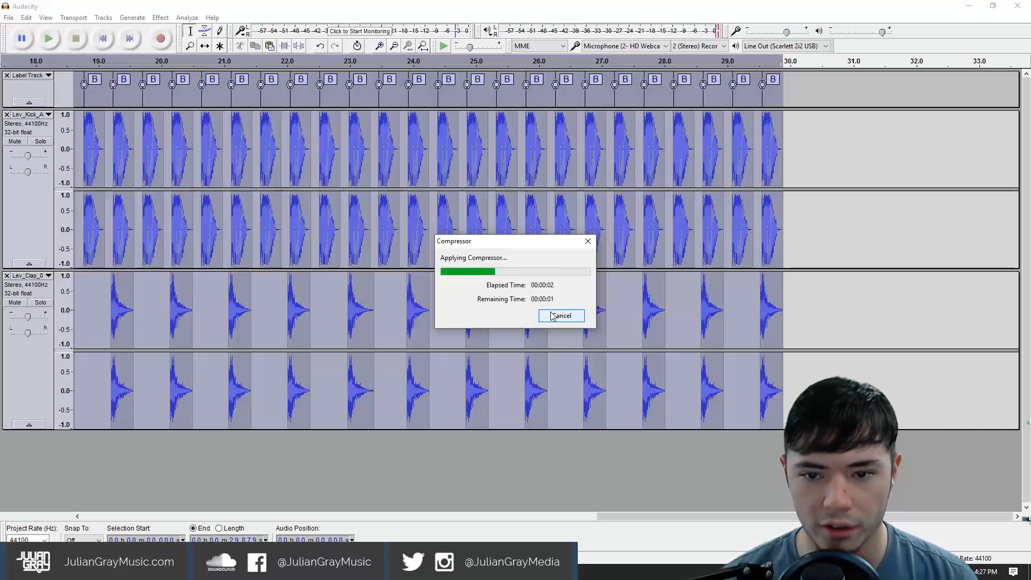
{"action": "left_click", "coordinate": [547, 340]}
Select all the claps on the clap track and apply the Compressor to them with the same settings.
{"action": "left_click_drag", "start_coordinate": [814, 342], "coordinate": [101, 303]}
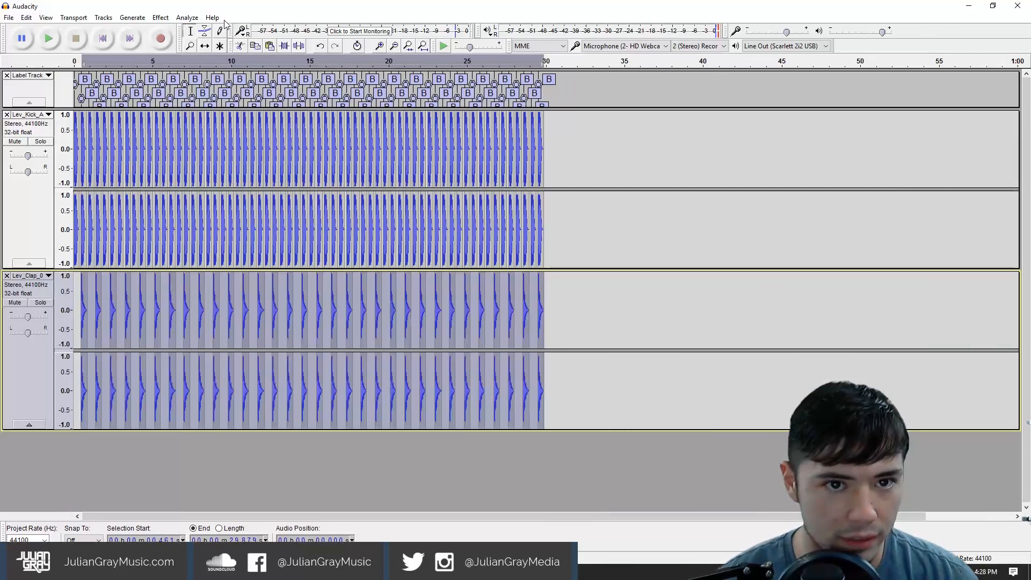
{"action": "left_click", "coordinate": [161, 22]}
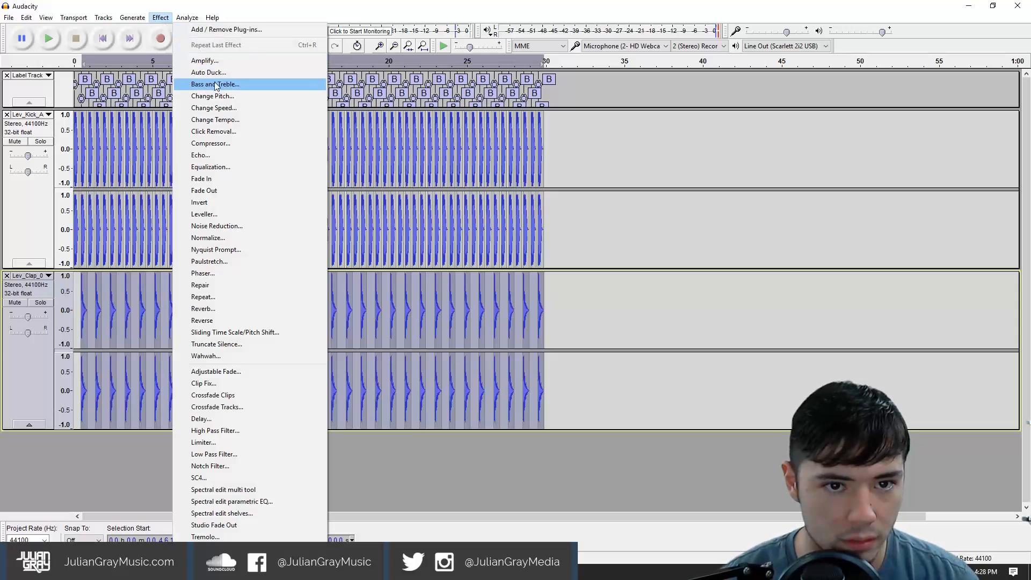
{"action": "left_click", "coordinate": [231, 143]}
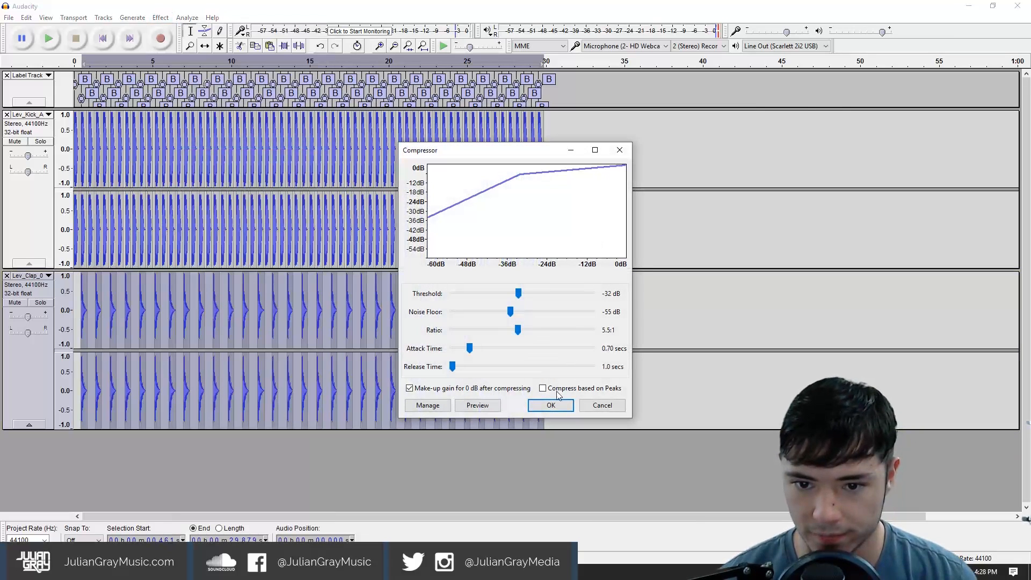
{"action": "left_click", "coordinate": [550, 406]}
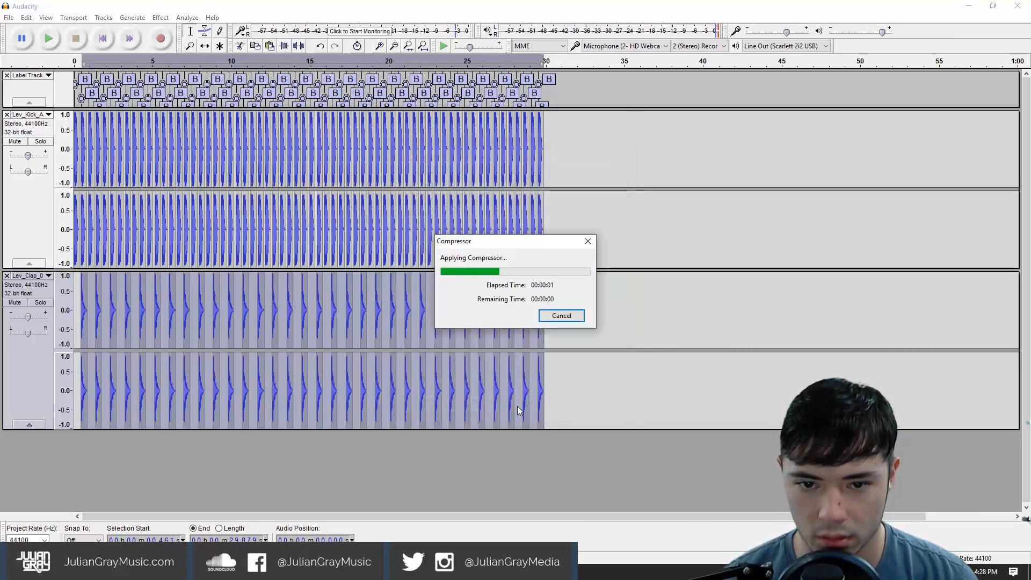
Play the beat from about 8.3 s and slightly lower the clap track's gain.
{"action": "left_click", "coordinate": [204, 316]}
{"action": "key", "text": "space"}
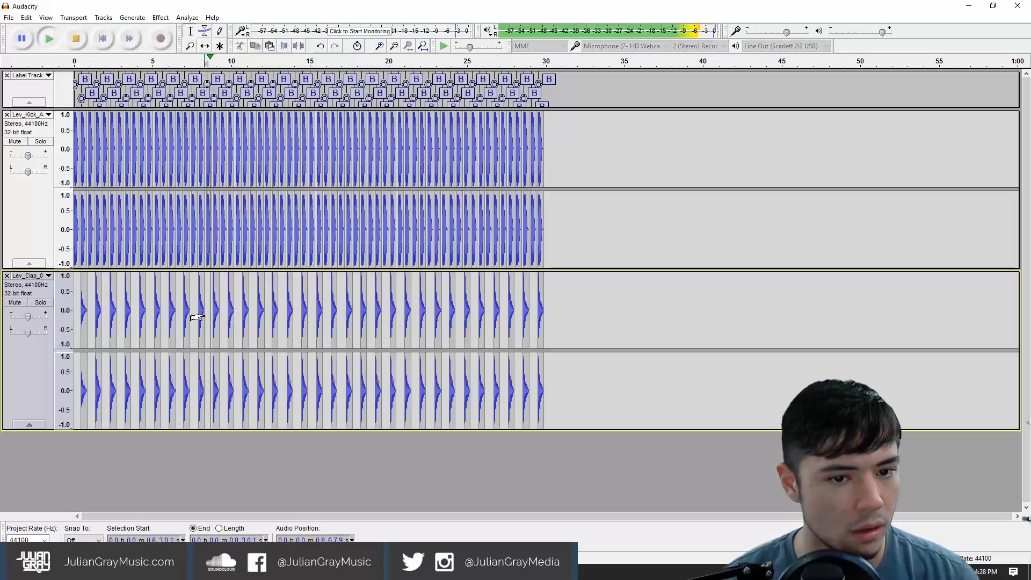
{"action": "left_click_drag", "start_coordinate": [28, 317], "coordinate": [19, 322]}
{"action": "key", "text": "End"}
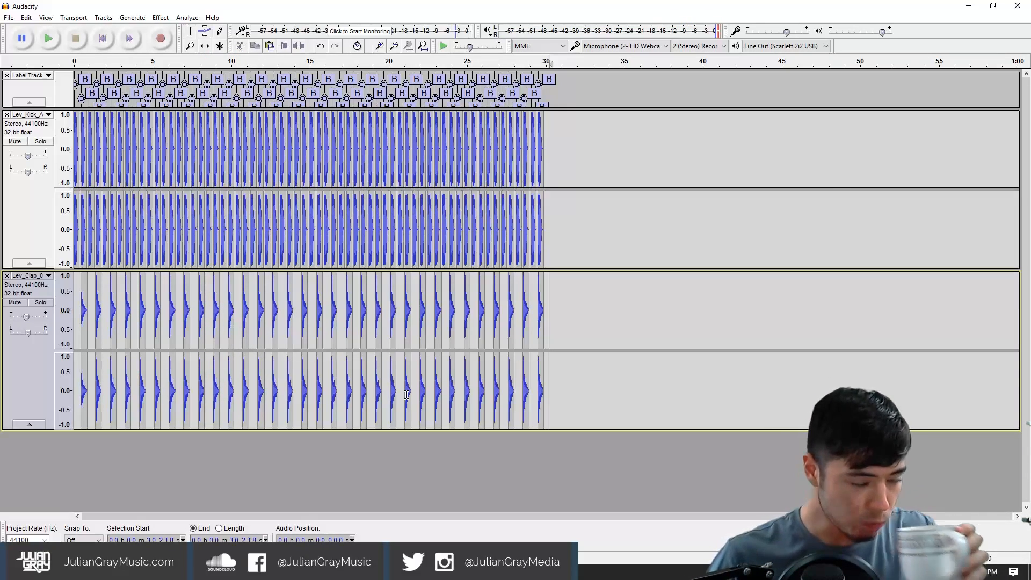
Play the beat from about 0.49 s to hear the balance of kicks and claps.
{"action": "left_click", "coordinate": [82, 128]}
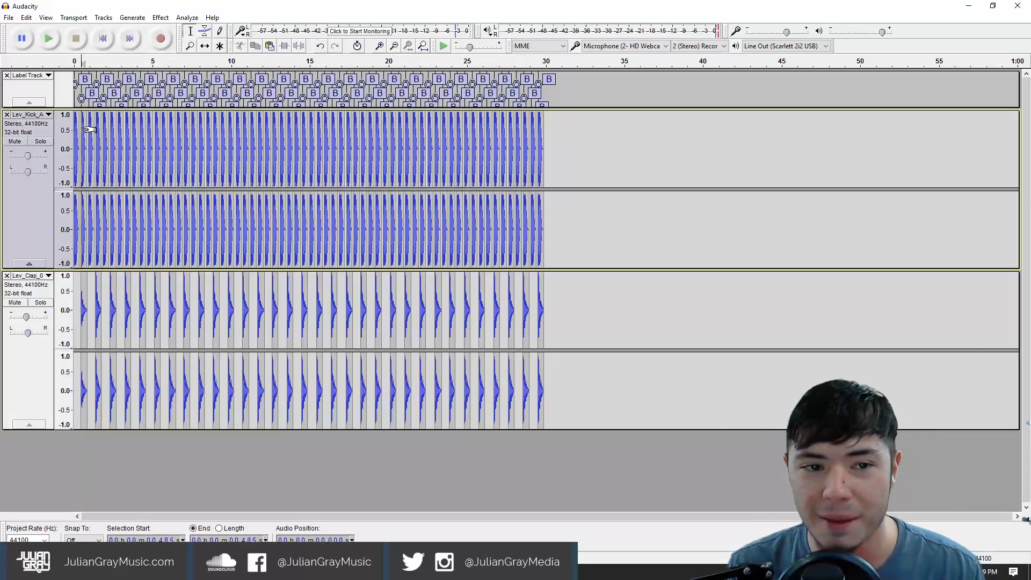
{"action": "key", "text": "space"}
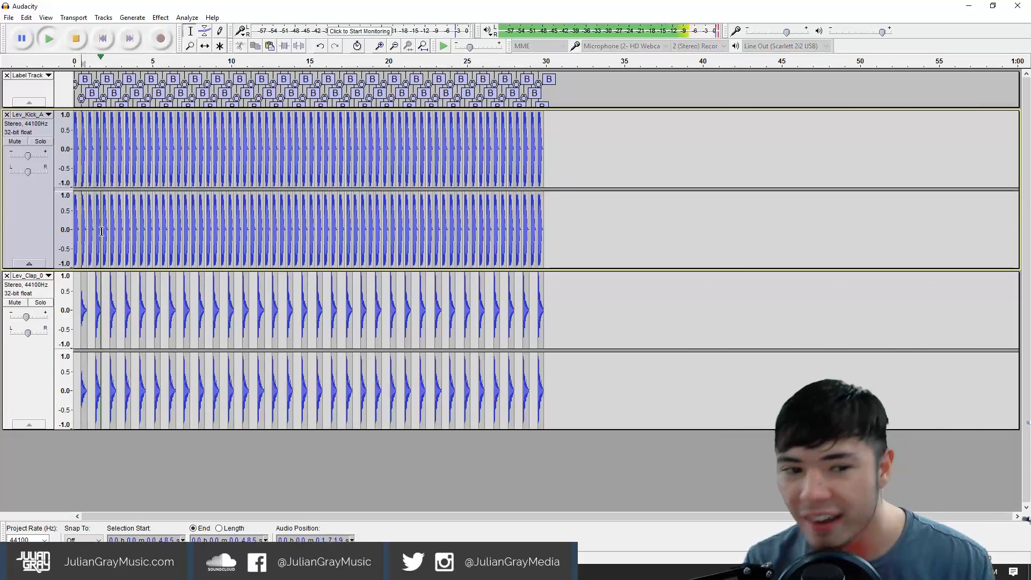
{"action": "left_click", "coordinate": [546, 322]}
{"action": "key", "text": "space"}
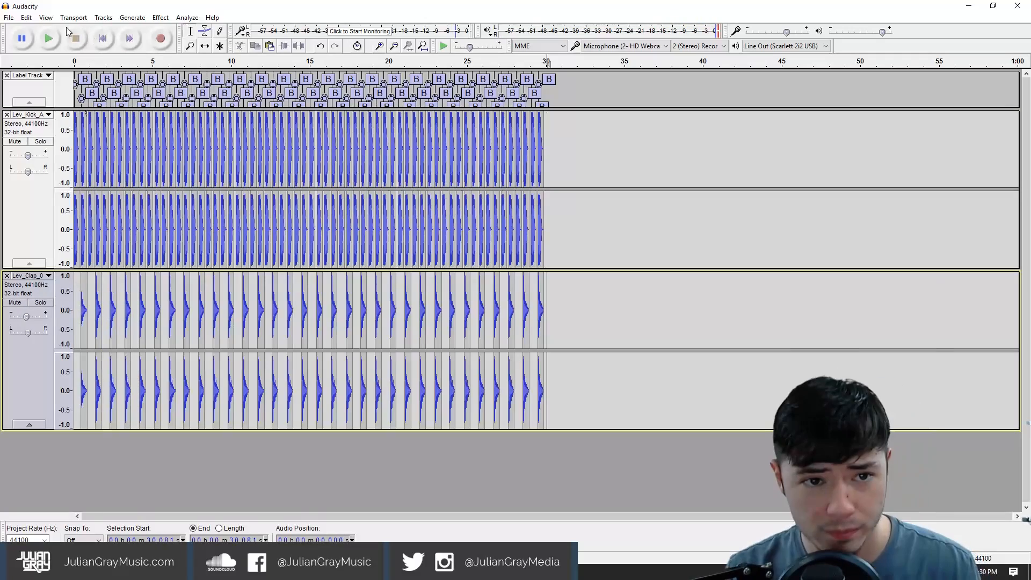
Import the closed hi-hat sample Lev_Chh_002.wav as a new track, making a copy of the file before editing.
{"action": "left_click", "coordinate": [73, 18]}
{"action": "mouse_move", "coordinate": [9, 18]}
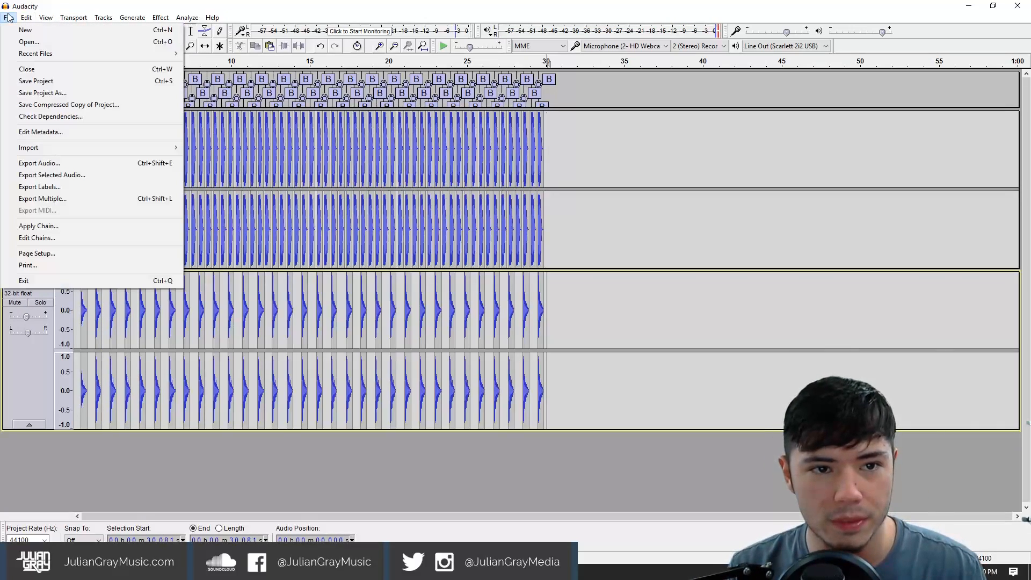
{"action": "mouse_move", "coordinate": [167, 148]}
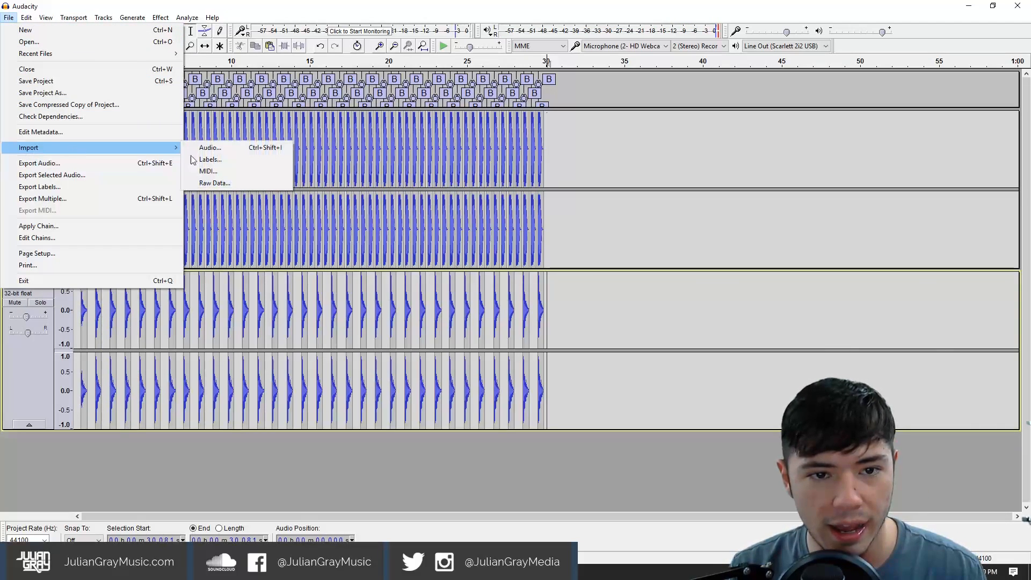
{"action": "left_click", "coordinate": [226, 149]}
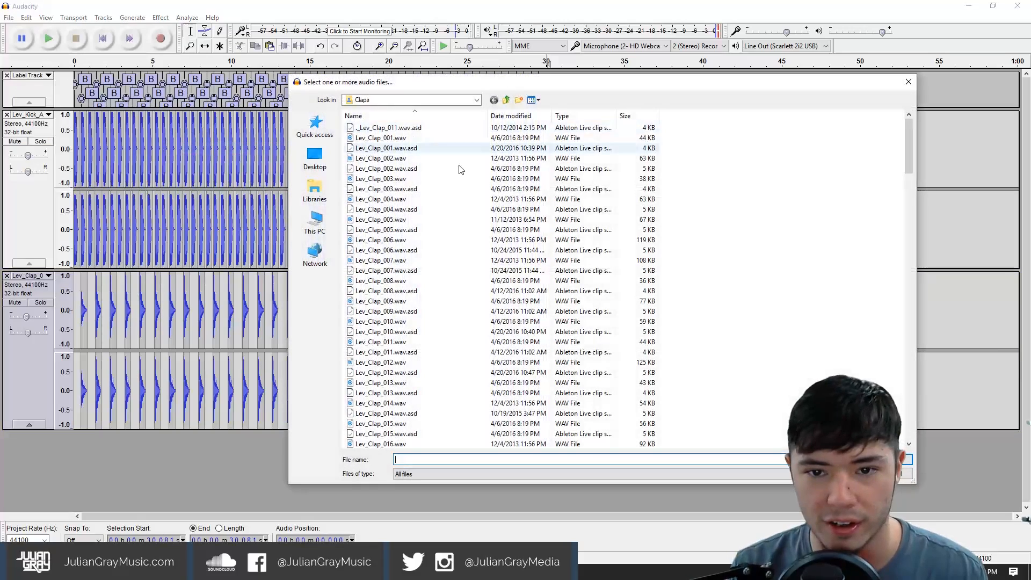
{"action": "left_click", "coordinate": [505, 100]}
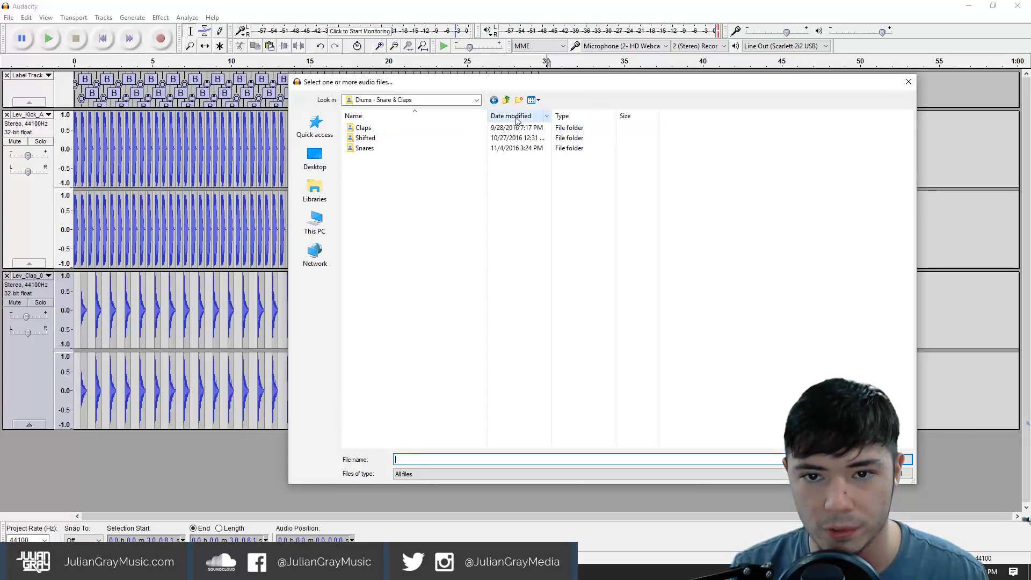
{"action": "left_click", "coordinate": [492, 100]}
{"action": "left_click", "coordinate": [401, 199]}
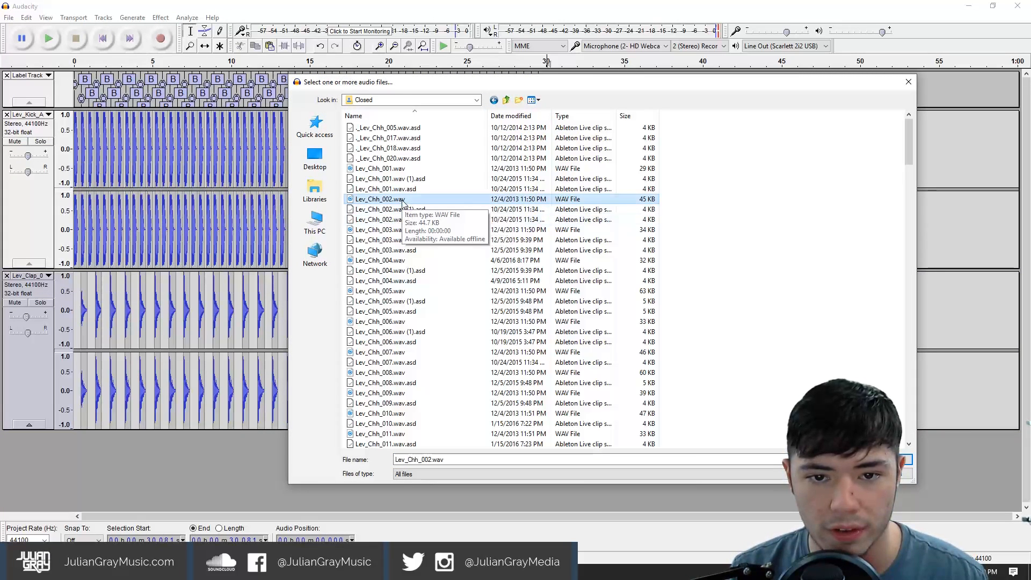
{"action": "double_click", "coordinate": [401, 199]}
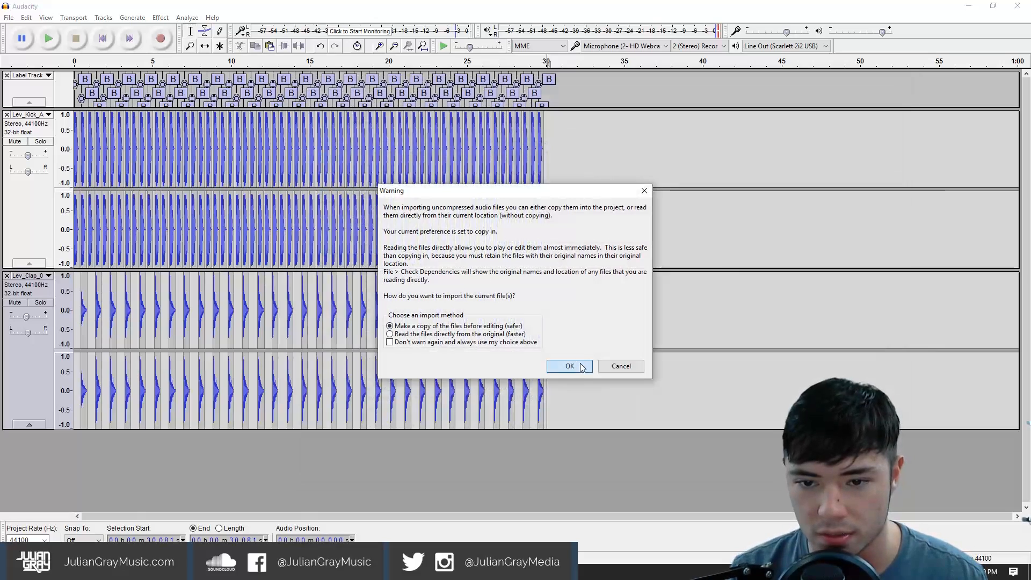
{"action": "left_click", "coordinate": [555, 367]}
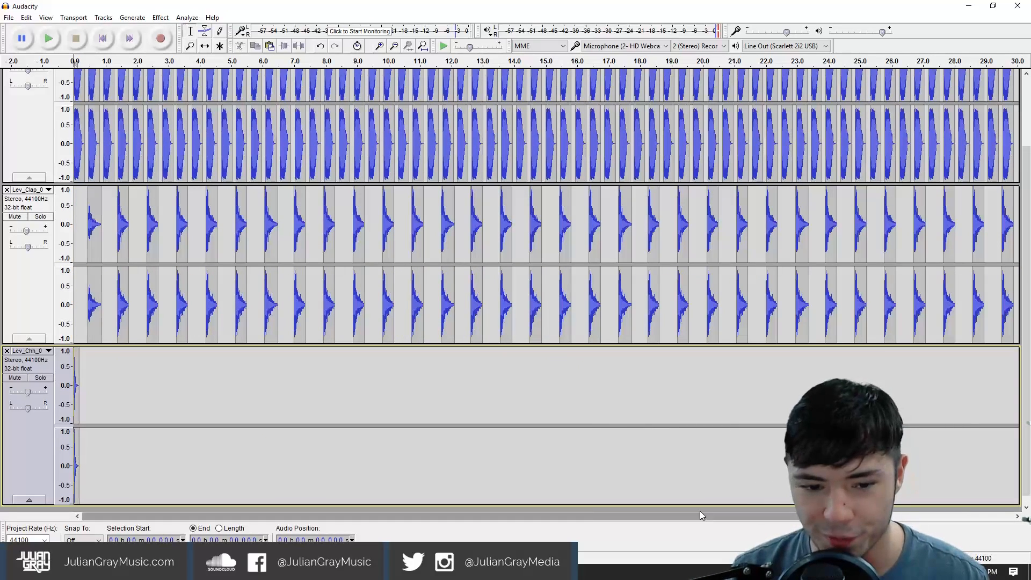
Shift the hi-hat clip so that it starts at about 0.21 s, between the first two kicks.
{"action": "left_click", "coordinate": [101, 39]}
{"action": "key", "text": "ctrl+1"}
{"action": "key", "text": "ctrl+1"}
{"action": "key", "text": "ctrl+1"}
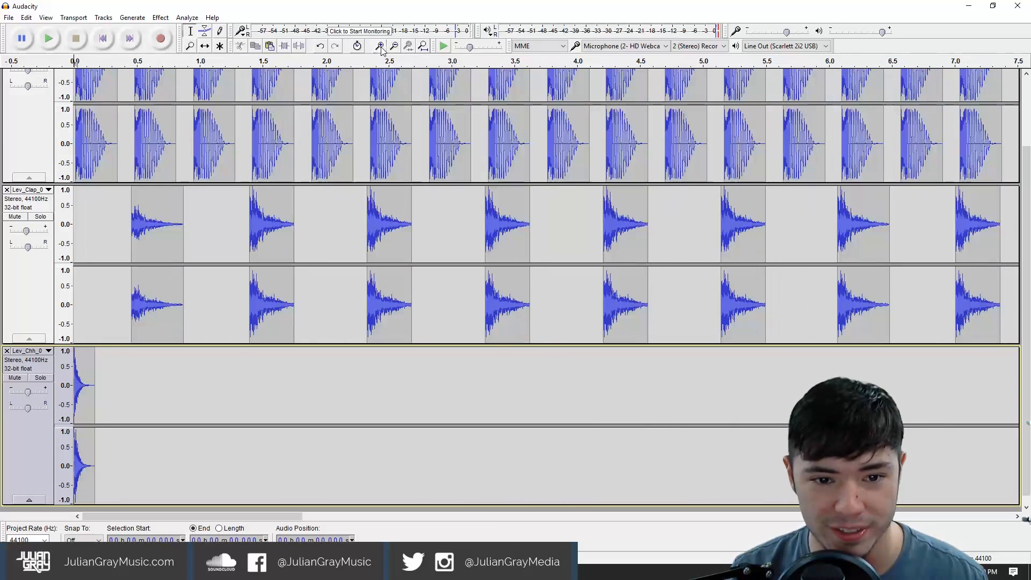
{"action": "left_click", "coordinate": [205, 46]}
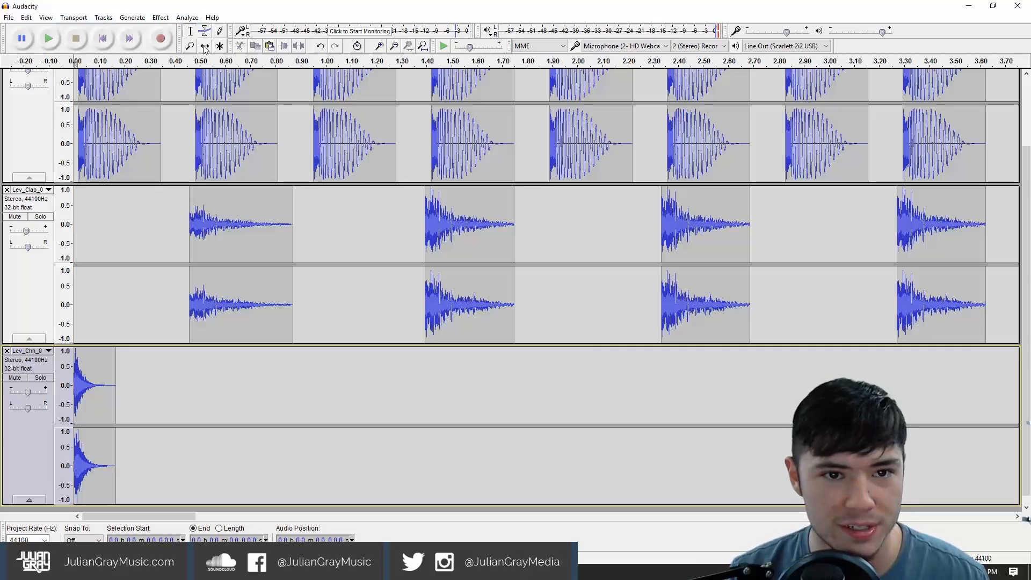
{"action": "left_click_drag", "start_coordinate": [85, 388], "coordinate": [139, 388]}
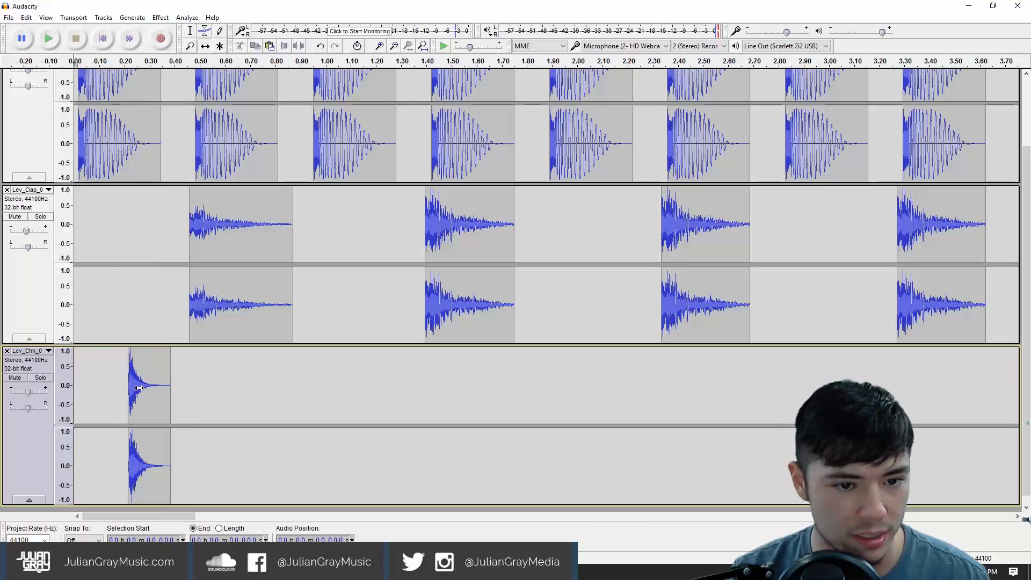
Move the hi-hat track directly below the label track and shift its clip to about 0.24 s, midway between the first two beats.
{"action": "scroll", "coordinate": [145, 236], "scroll_direction": "up", "scroll_amount": 3}
{"action": "scroll", "coordinate": [140, 248], "scroll_direction": "down", "scroll_amount": 1}
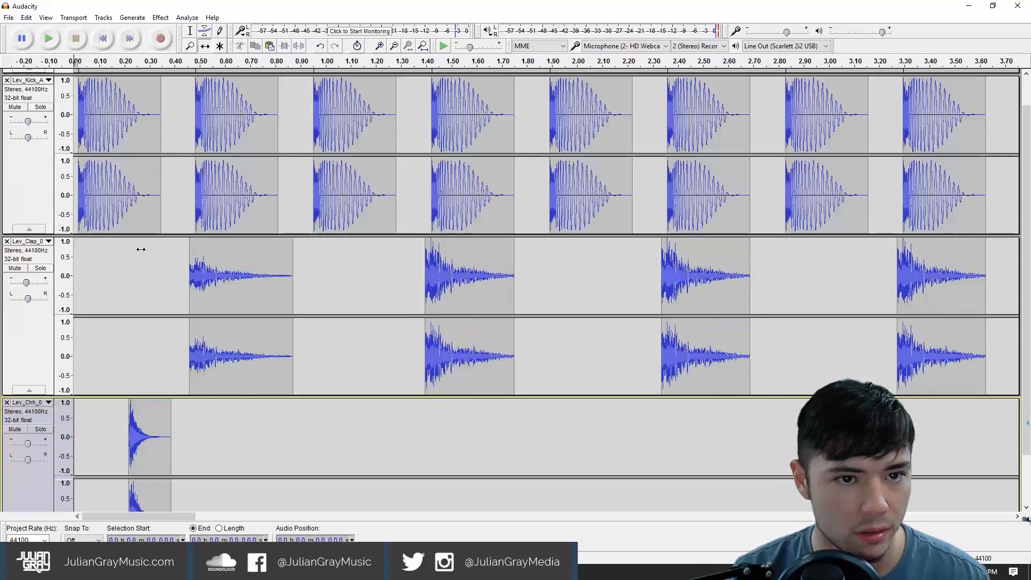
{"action": "scroll", "coordinate": [137, 287], "scroll_direction": "up", "scroll_amount": 1}
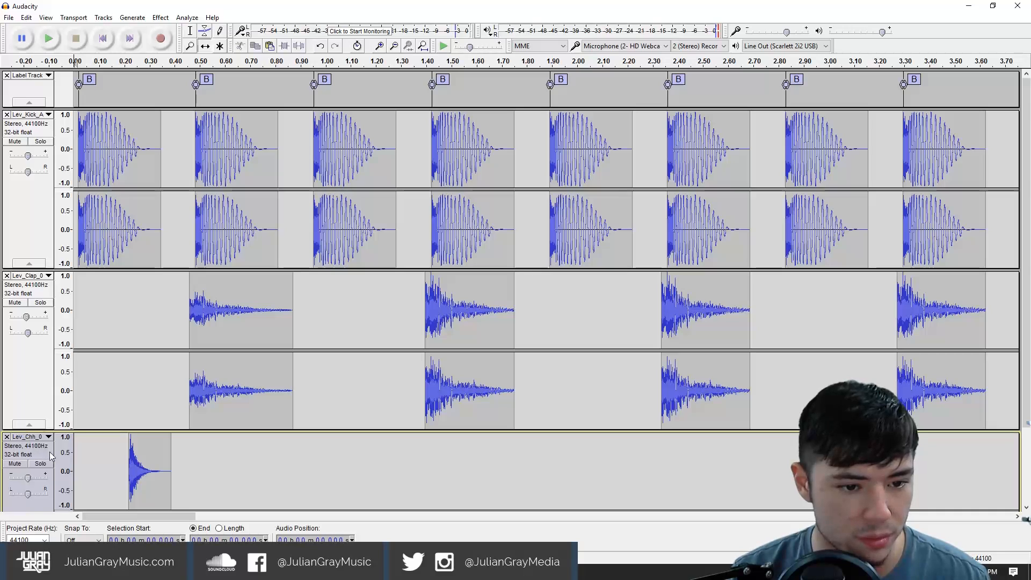
{"action": "left_click_drag", "start_coordinate": [50, 452], "coordinate": [32, 263]}
{"action": "left_click_drag", "start_coordinate": [148, 126], "coordinate": [154, 125]}
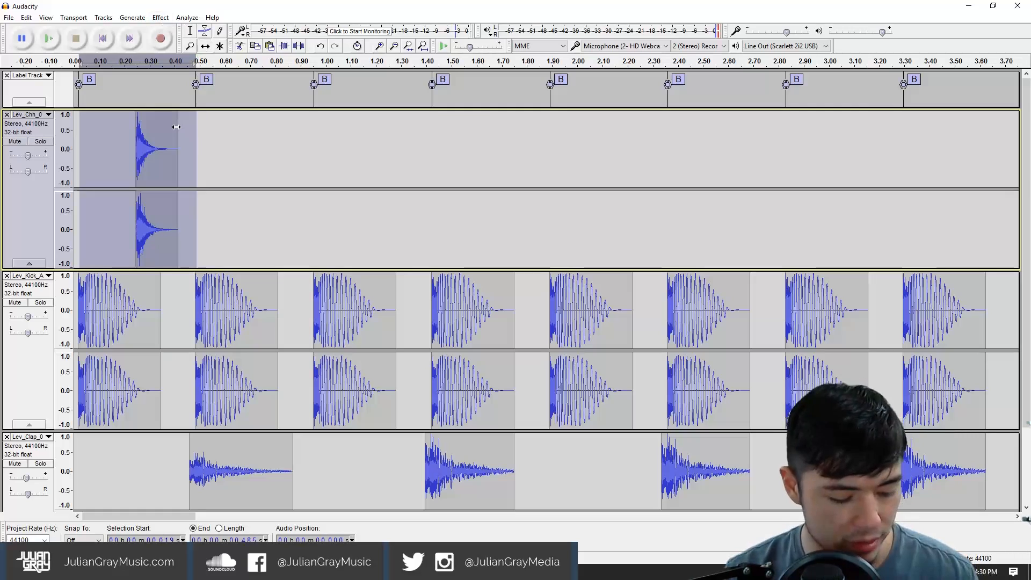
Copy the hi-hat section from about 0.02 to 0.49 s and paste it five times in a row, up to about 2.83 s.
{"action": "key", "text": "Right"}
{"action": "key", "text": "ctrl+v"}
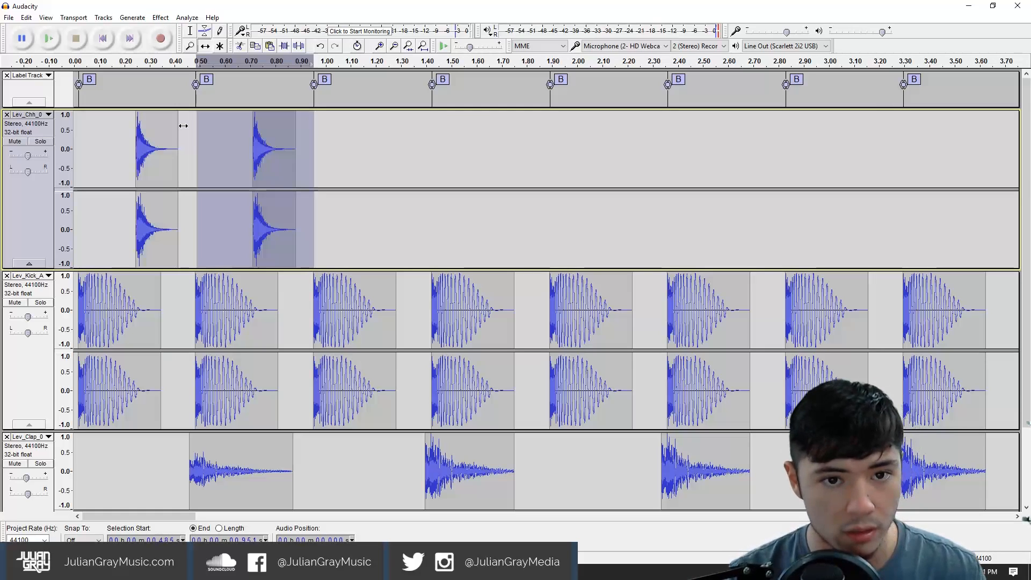
{"action": "key", "text": "Right"}
{"action": "key", "text": "ctrl+v"}
{"action": "key", "text": "Right"}
{"action": "key", "text": "ctrl+v"}
{"action": "key", "text": "Right"}
{"action": "key", "text": "ctrl+v"}
{"action": "key", "text": "Right"}
{"action": "key", "text": "ctrl+v"}
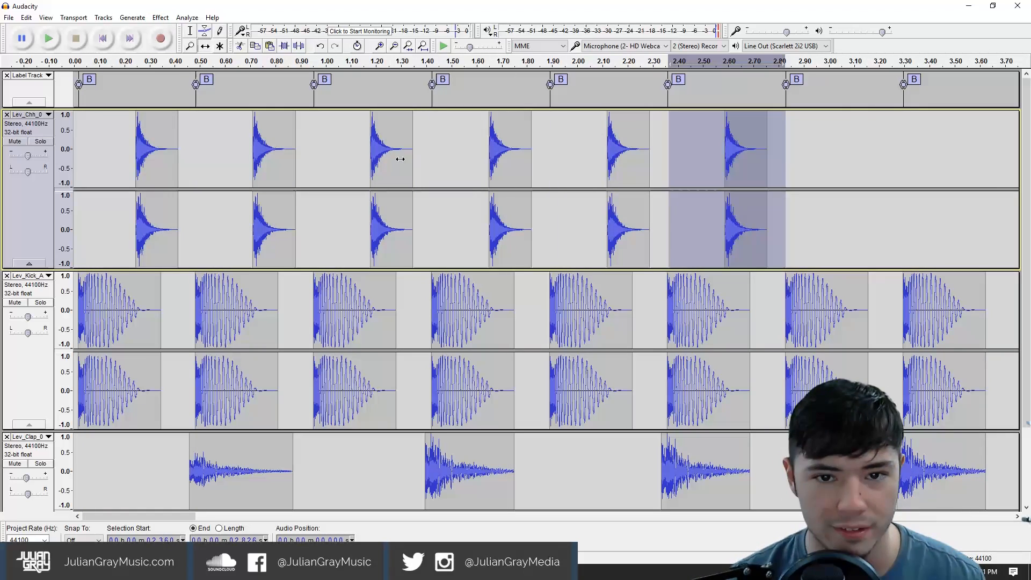
Copy the block of six hi-hats from about 0.02 to 2.83 s and paste it twice in a row, up to about 8.47 s.
{"action": "key", "text": "F1"}
{"action": "left_click_drag", "start_coordinate": [786, 214], "coordinate": [79, 230]}
{"action": "key", "text": "ctrl+c"}
{"action": "key", "text": "Right"}
{"action": "key", "text": "ctrl+v"}
{"action": "scroll", "coordinate": [460, 114], "scroll_direction": "down", "scroll_amount": 3}
{"action": "key", "text": "Right"}
{"action": "key", "text": "ctrl+v"}
{"action": "key", "text": "Right"}
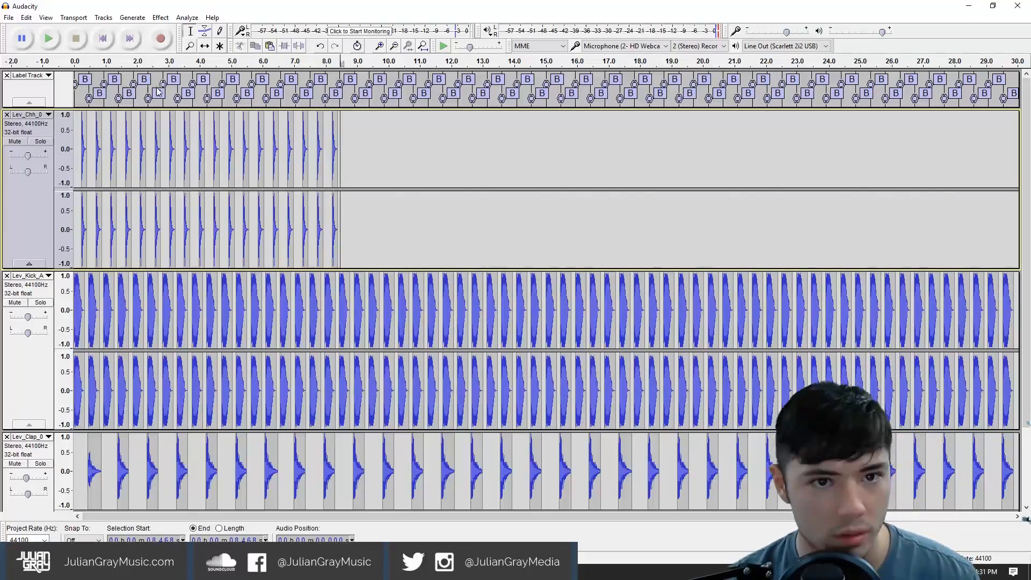
Copy the hi-hat section from the start to about 8.45 s and paste it after itself, up to about 25.34 s.
{"action": "key", "text": "ctrl+1"}
{"action": "key", "text": "ctrl+3"}
{"action": "key", "text": "shift+Home"}
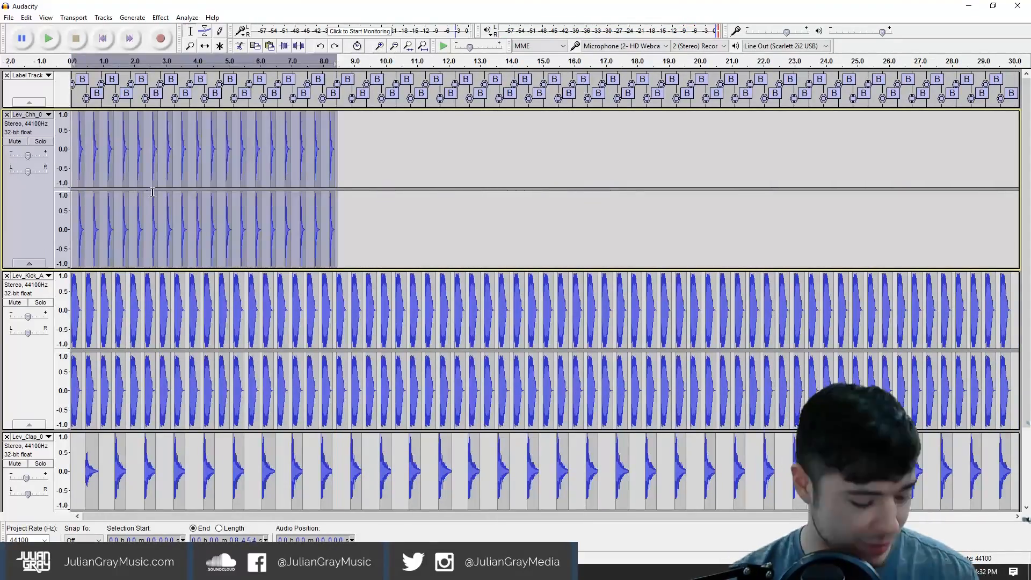
{"action": "key", "text": "ctrl+c"}
{"action": "key", "text": "Right"}
{"action": "key", "text": "ctrl+v"}
{"action": "key", "text": "Right"}
{"action": "key", "text": "ctrl+v"}
{"action": "key", "text": "Right"}
{"action": "key", "text": "ctrl+v"}
{"action": "key", "text": "Right"}
{"action": "key", "text": "ctrl+z"}
Undo the last hi-hat paste and paste the block again, ending at about 25.35 s, and play the join.
{"action": "left_click", "coordinate": [621, 60]}
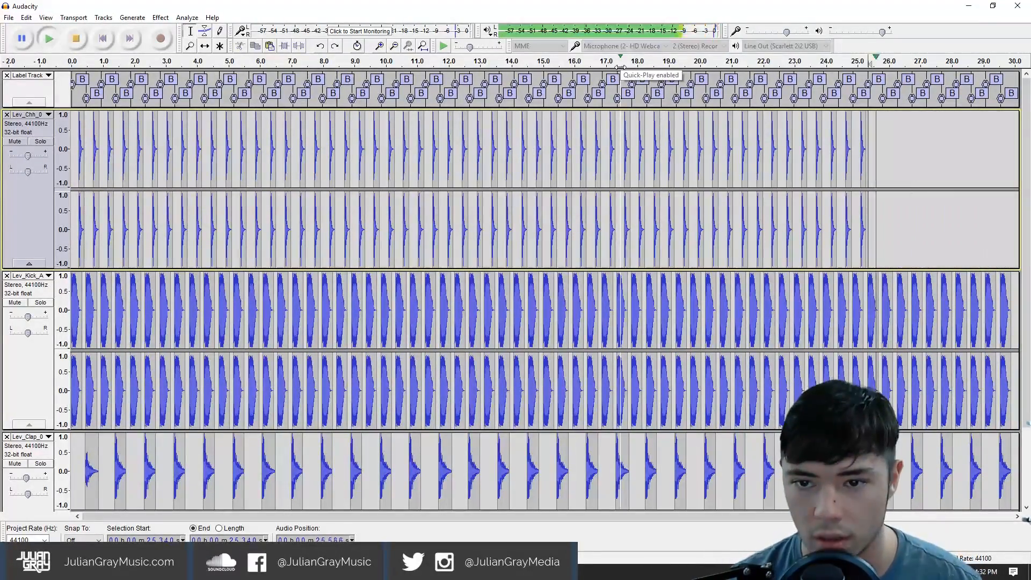
{"action": "key", "text": "space"}
{"action": "key", "text": "ctrl+z"}
{"action": "key", "text": "ctrl+1"}
{"action": "key", "text": "ctrl+1"}
{"action": "key", "text": "ctrl+1"}
{"action": "key", "text": "ctrl+v"}
{"action": "key", "text": "space"}
{"action": "key", "text": "space"}
{"action": "key", "text": "ctrl+3"}
{"action": "key", "text": "ctrl+3"}
{"action": "left_click", "coordinate": [691, 139]}
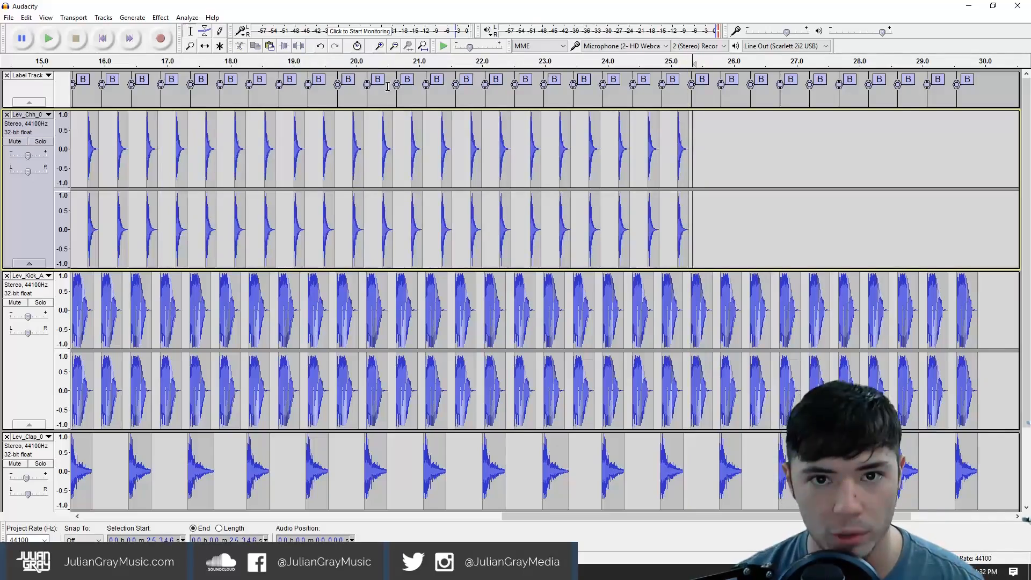
Paste the hi-hat block once more at about 25.35 s, running past the end of the kicks, and play the join.
{"action": "key", "text": "ctrl+1"}
{"action": "key", "text": "ctrl+1"}
{"action": "key", "text": "ctrl+v"}
{"action": "key", "text": "space"}
{"action": "key", "text": "space"}
{"action": "key", "text": "ctrl+3"}
{"action": "key", "text": "ctrl+3"}
{"action": "key", "text": "ctrl+3"}
Delete the surplus hi-hats that run past the end of the kick track at about 29.9 s.
{"action": "left_click", "coordinate": [205, 46]}
{"action": "left_click", "coordinate": [189, 31]}
{"action": "left_click_drag", "start_coordinate": [681, 215], "coordinate": [530, 226]}
{"action": "key", "text": "Delete"}
{"action": "left_click_drag", "start_coordinate": [531, 257], "coordinate": [524, 258]}
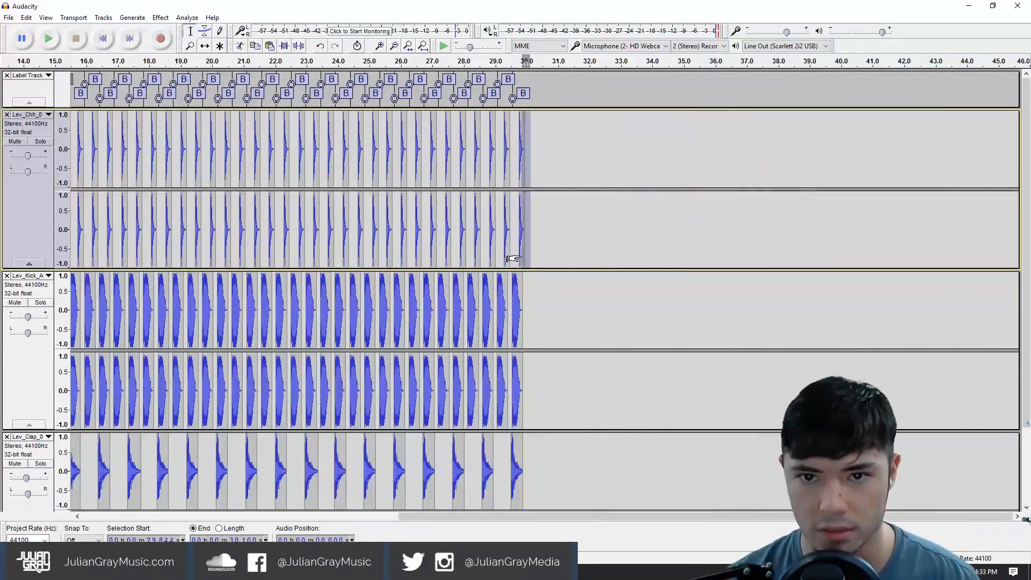
{"action": "key", "text": "Delete"}
Select the hi-hats from about 21.8 to 25.9 s and play the beat around them to check the timing.
{"action": "left_click", "coordinate": [72, 61]}
{"action": "key", "text": "ctrl+1"}
{"action": "left_click_drag", "start_coordinate": [718, 116], "coordinate": [466, 140]}
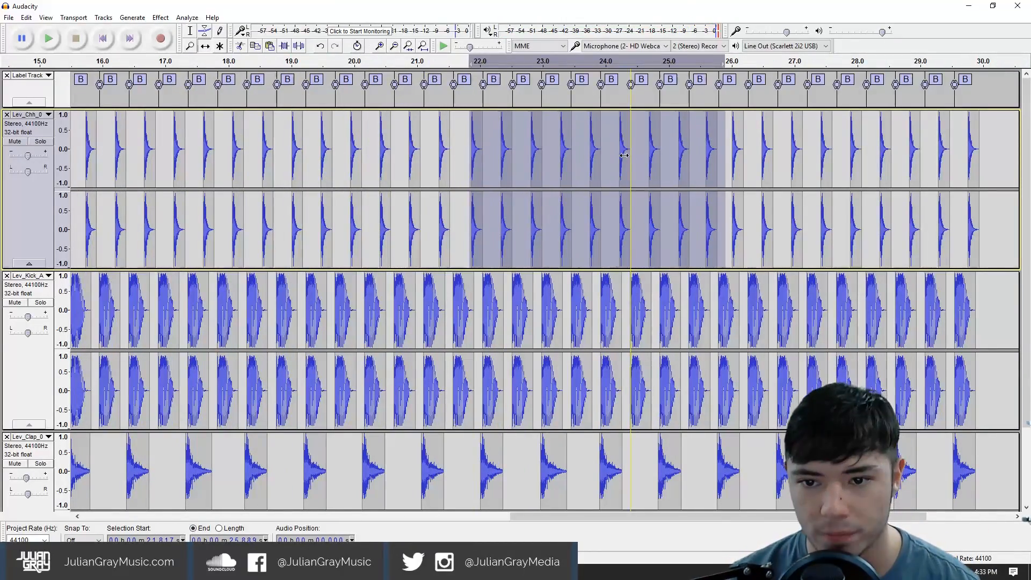
{"action": "key", "text": "space"}
{"action": "key", "text": "space"}
Collapse the closed hi-hat track and rename it Hat.
{"action": "left_click", "coordinate": [30, 115]}
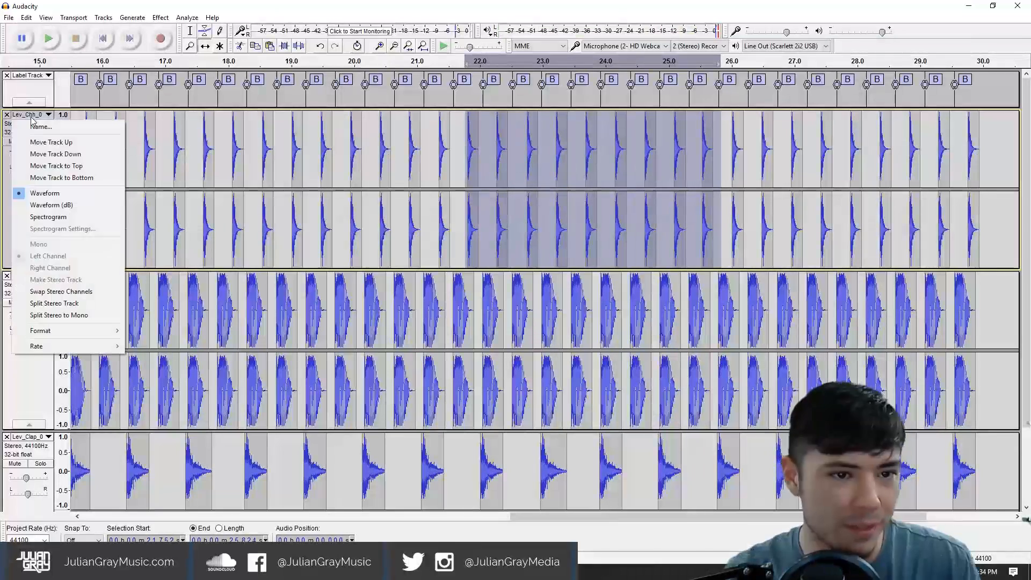
{"action": "left_click", "coordinate": [20, 260]}
{"action": "left_click", "coordinate": [30, 264]}
{"action": "left_click", "coordinate": [30, 269]}
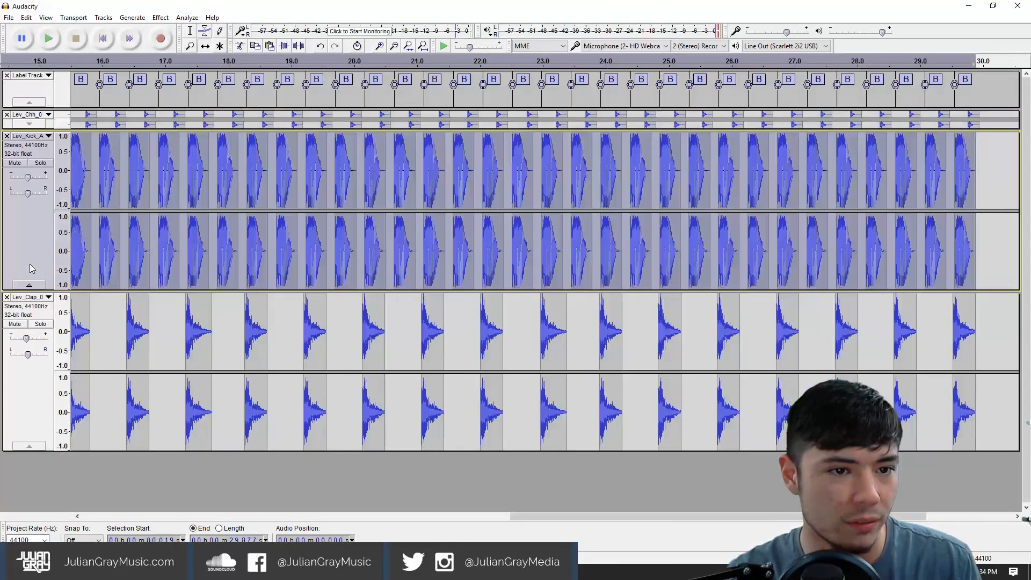
{"action": "left_click", "coordinate": [25, 114]}
{"action": "left_click", "coordinate": [42, 126]}
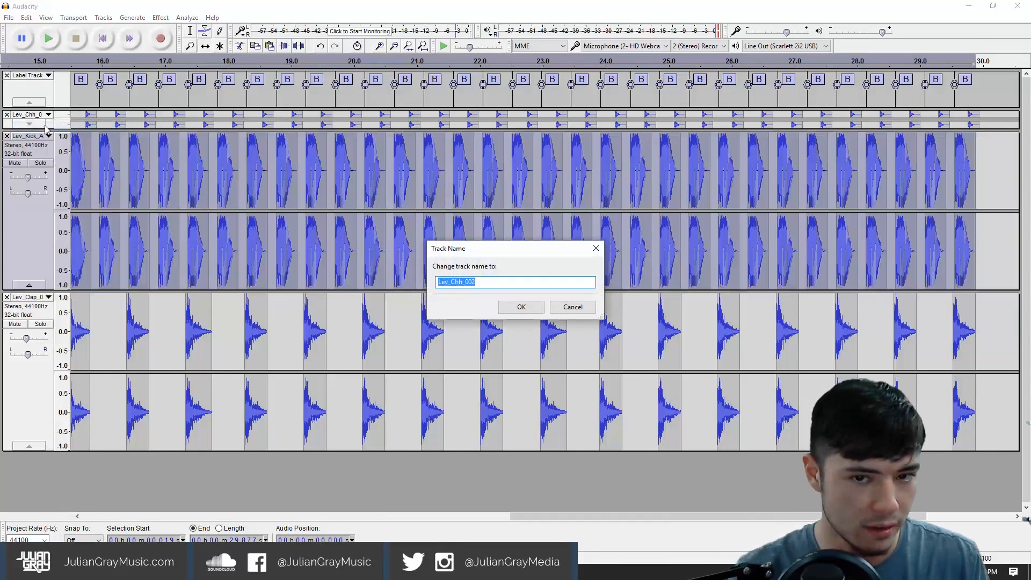
{"action": "type", "text": "Hat"}
{"action": "key", "text": "Return"}
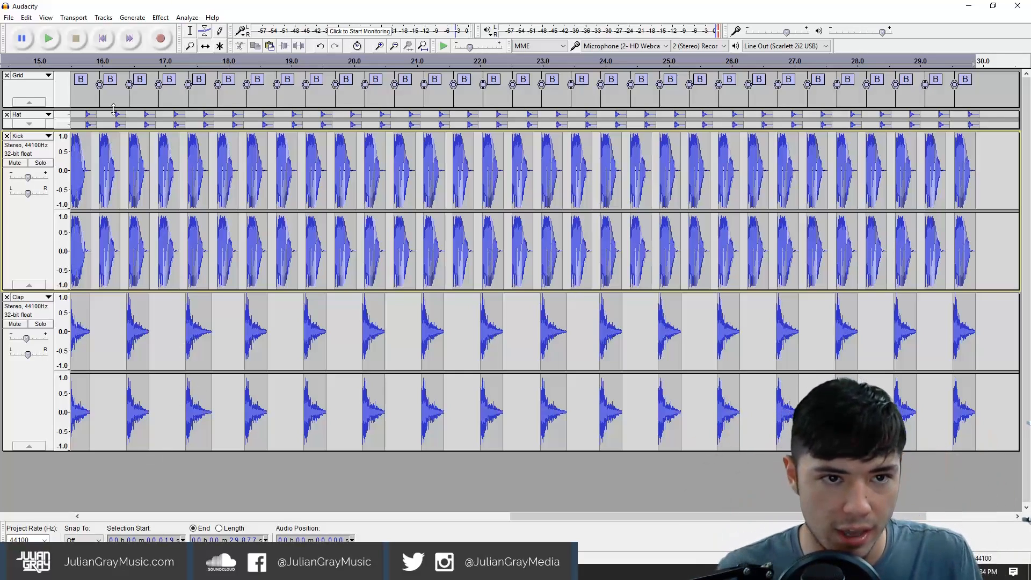
Generate a 50 Hz sine tone with amplitude 0.8 on a new track, spanning the length of the kick track.
{"action": "left_click", "coordinate": [128, 20]}
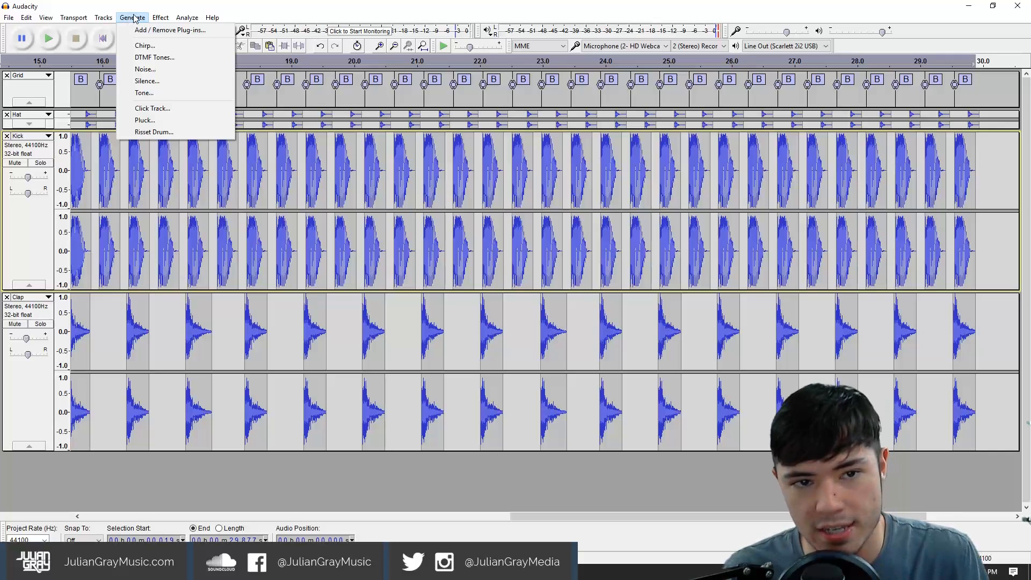
{"action": "left_click", "coordinate": [142, 93]}
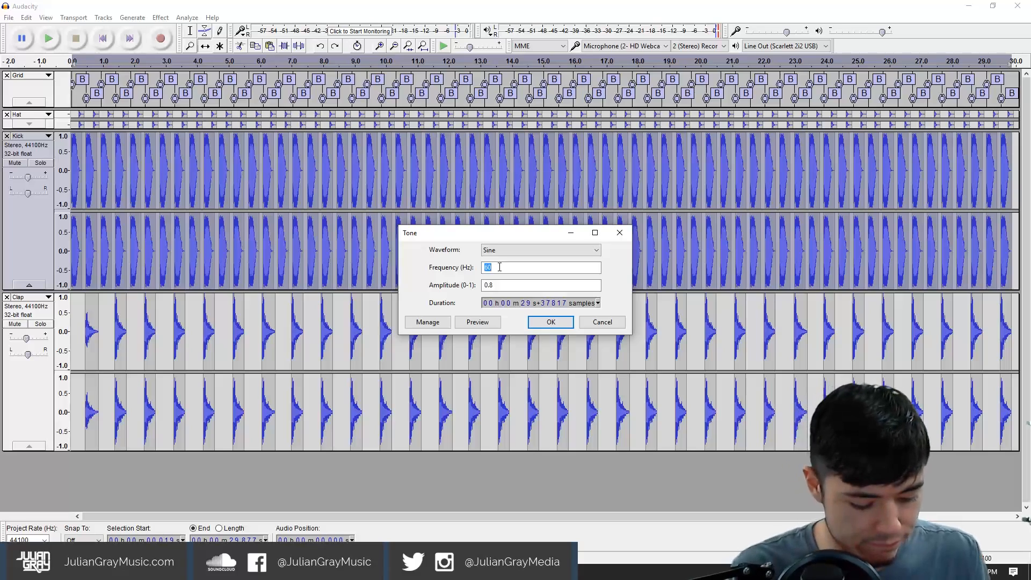
{"action": "type", "text": "50"}
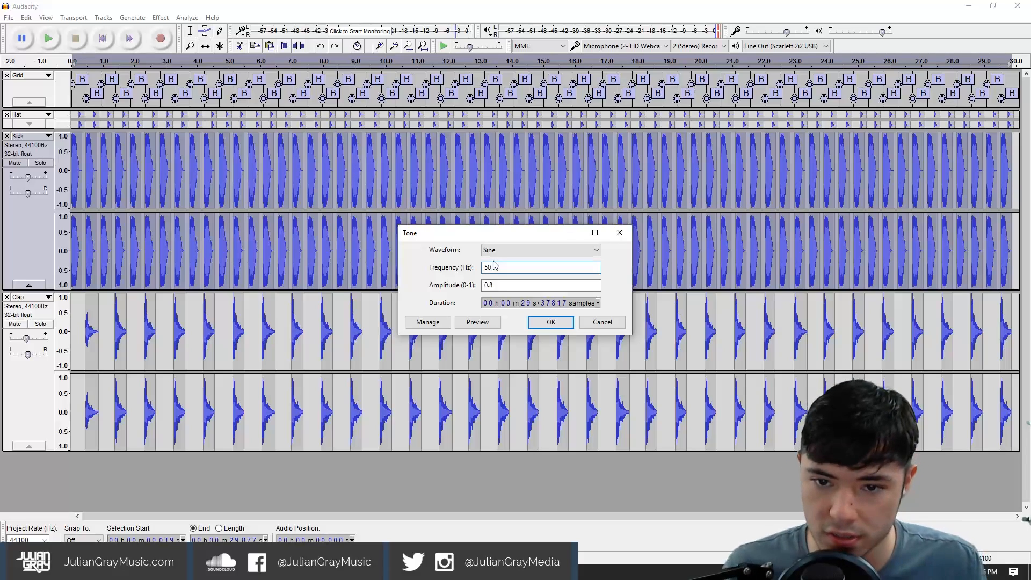
{"action": "left_click", "coordinate": [560, 320]}
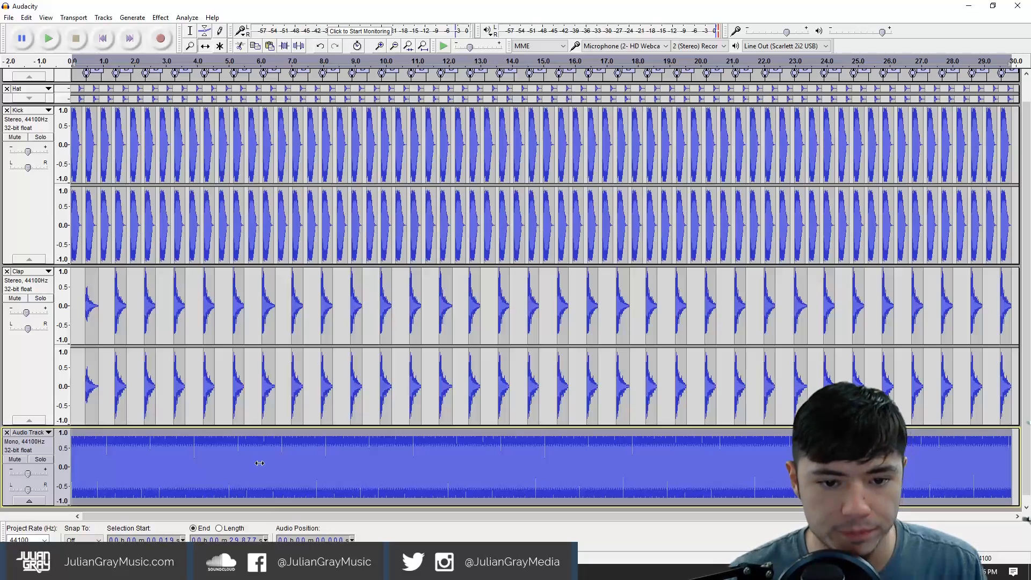
Lower the gain of the tone track to -10 dB and play it together with the drums.
{"action": "key", "text": "space"}
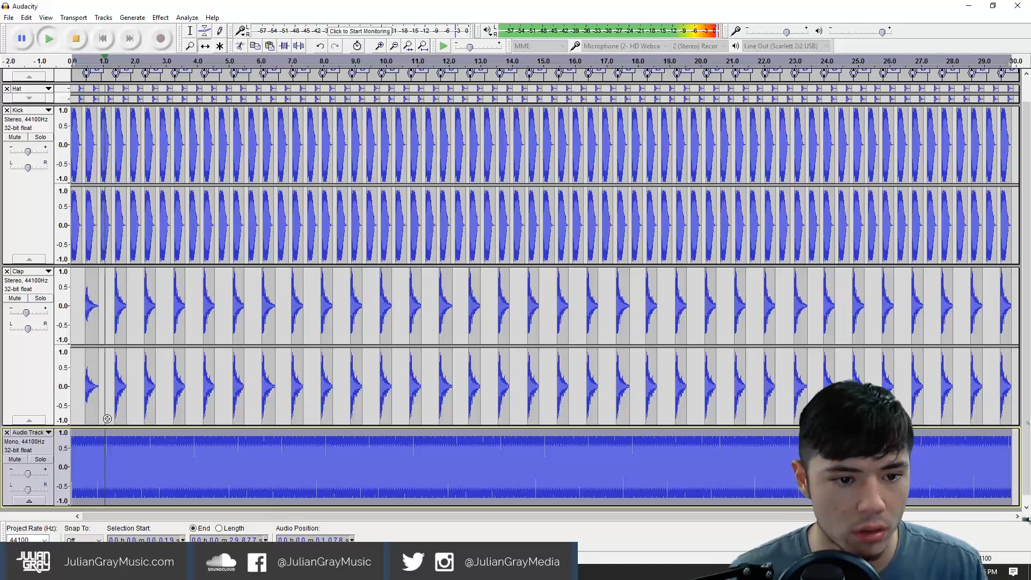
{"action": "key", "text": "space"}
{"action": "left_click_drag", "start_coordinate": [27, 473], "coordinate": [22, 473]}
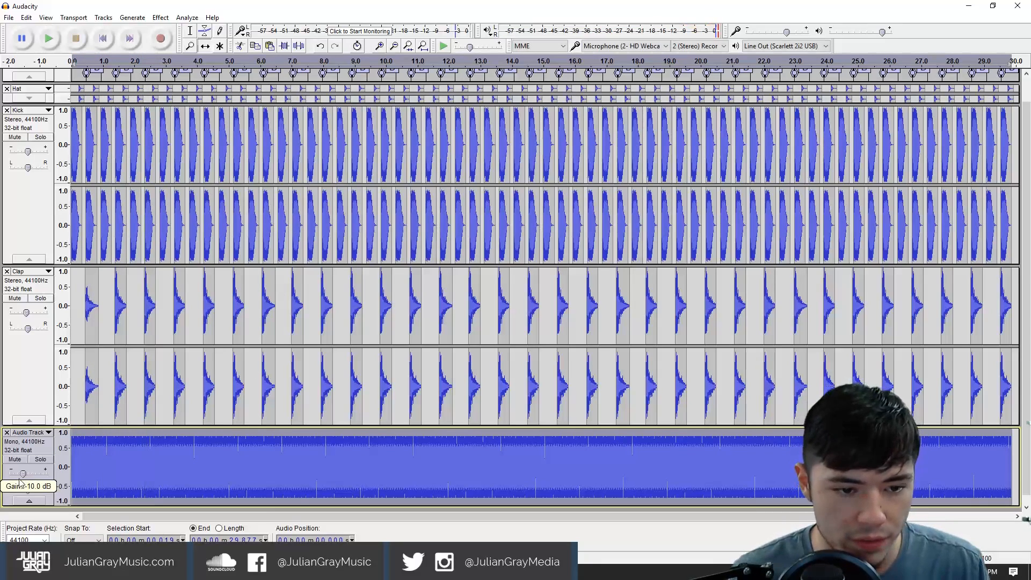
{"action": "key", "text": "space"}
{"action": "key", "text": "space"}
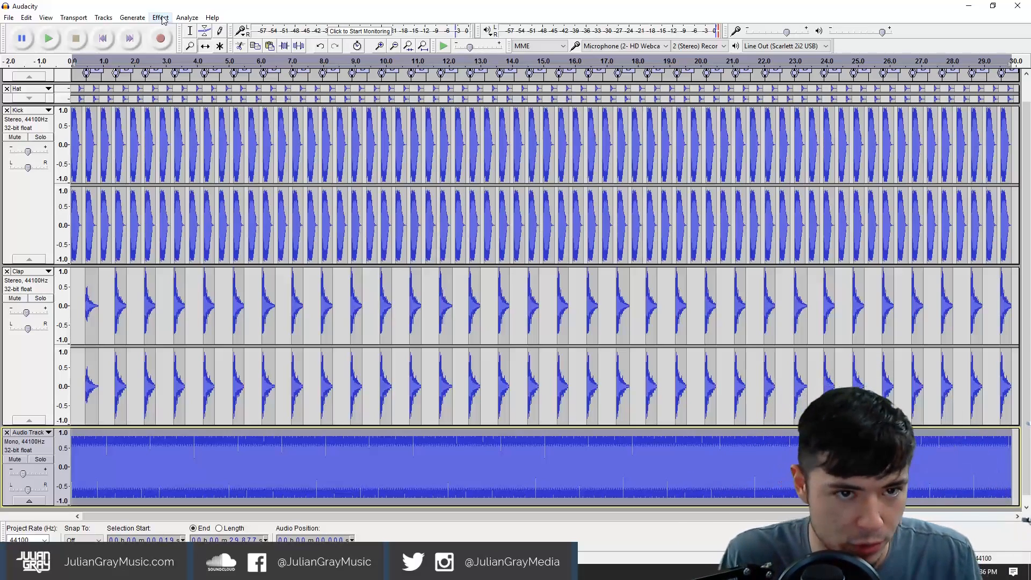
Move the tone track directly above the kick track, keeping its clip at its original start time.
{"action": "left_click", "coordinate": [162, 20]}
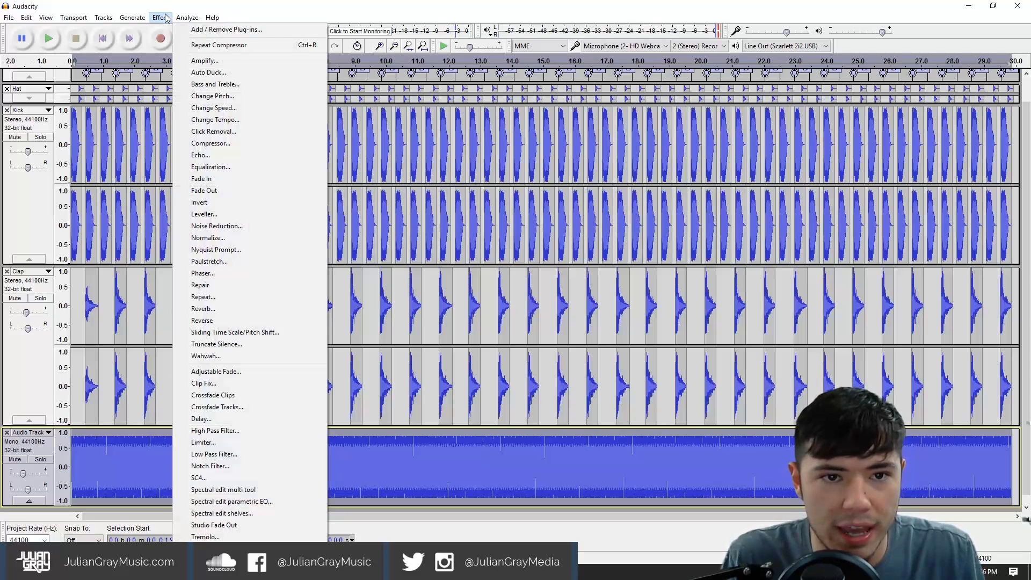
{"action": "left_click", "coordinate": [166, 19]}
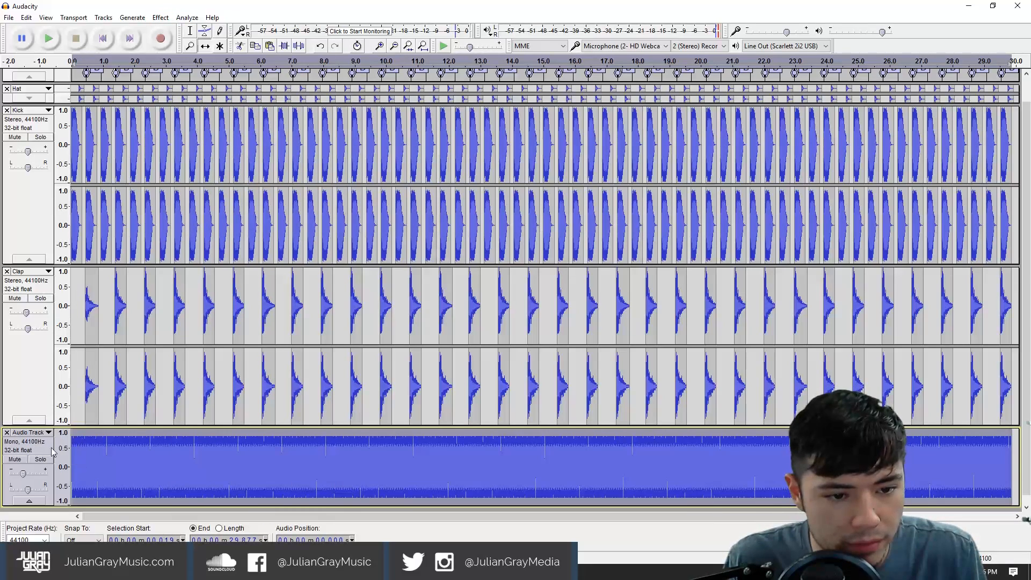
{"action": "left_click_drag", "start_coordinate": [53, 451], "coordinate": [126, 138]}
{"action": "left_click_drag", "start_coordinate": [215, 143], "coordinate": [211, 157]}
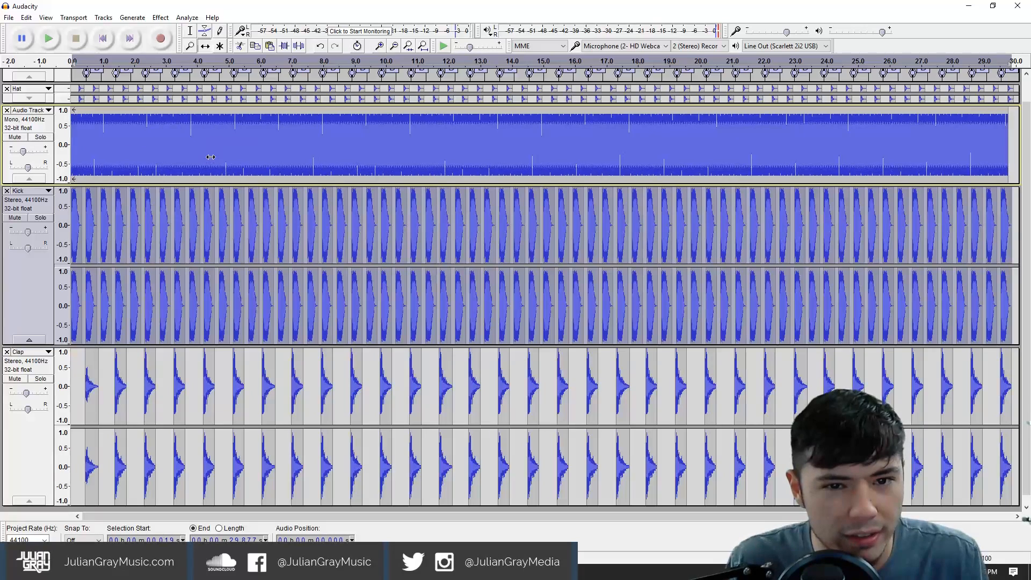
{"action": "key", "text": "ctrl+z"}
{"action": "left_click", "coordinate": [191, 31]}
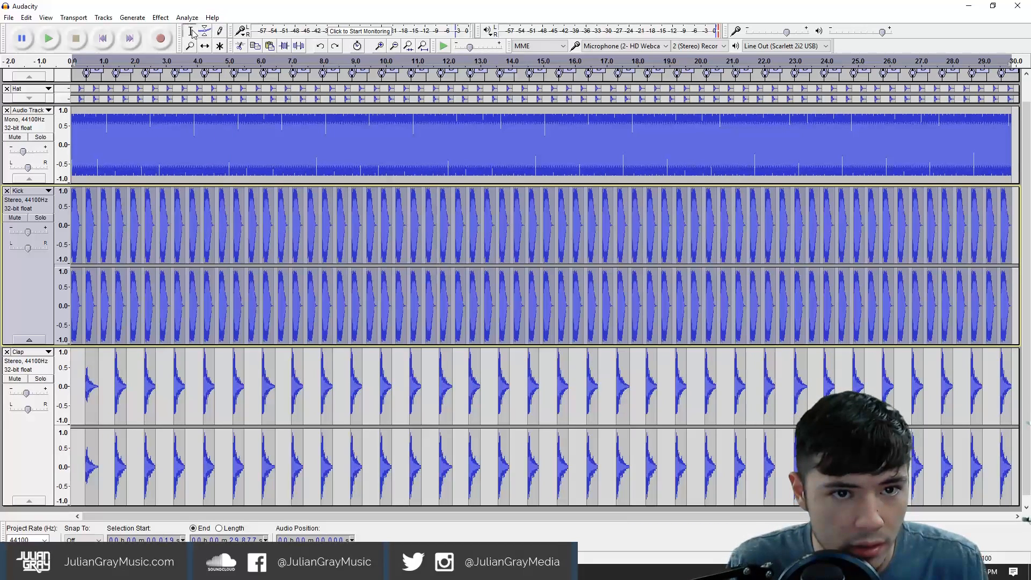
Apply Auto Duck to the whole tone clip with duck amount -10 dB, maximum pause 0.05 s and a longer outer fade-up.
{"action": "double_click", "coordinate": [208, 145]}
{"action": "left_click", "coordinate": [208, 146]}
{"action": "double_click", "coordinate": [207, 142]}
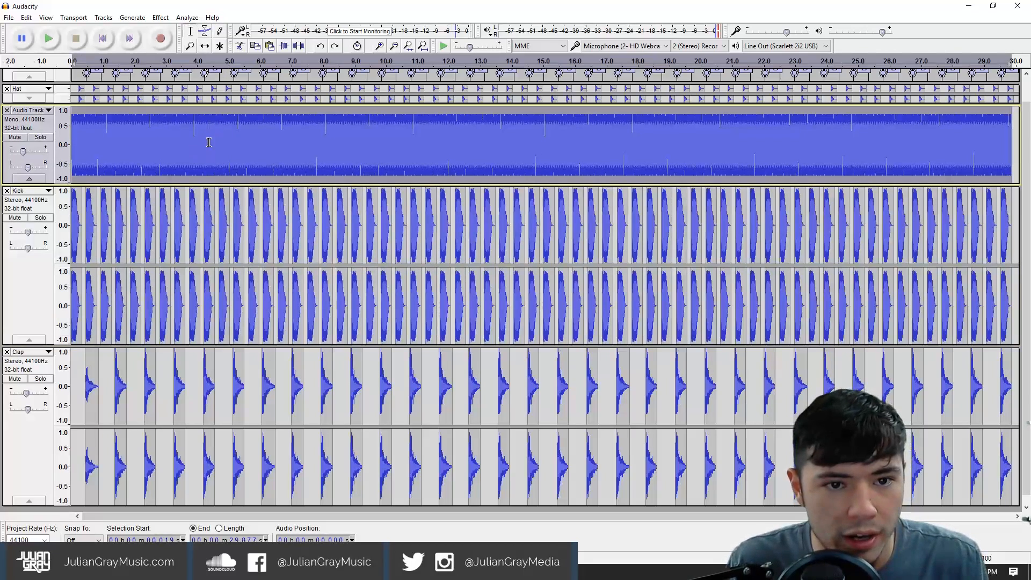
{"action": "left_click", "coordinate": [132, 17]}
{"action": "mouse_move", "coordinate": [161, 22]}
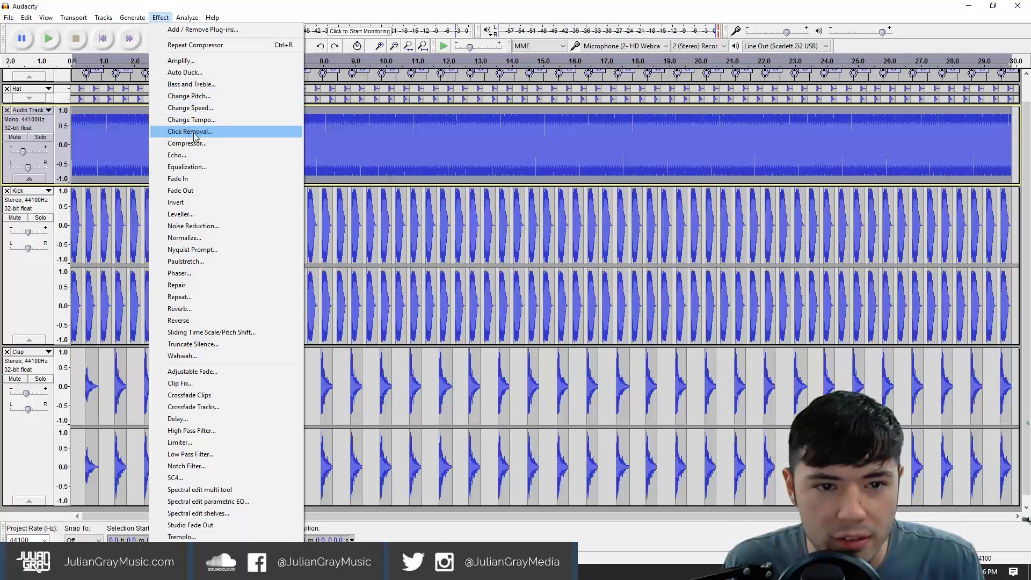
{"action": "left_click", "coordinate": [185, 72]}
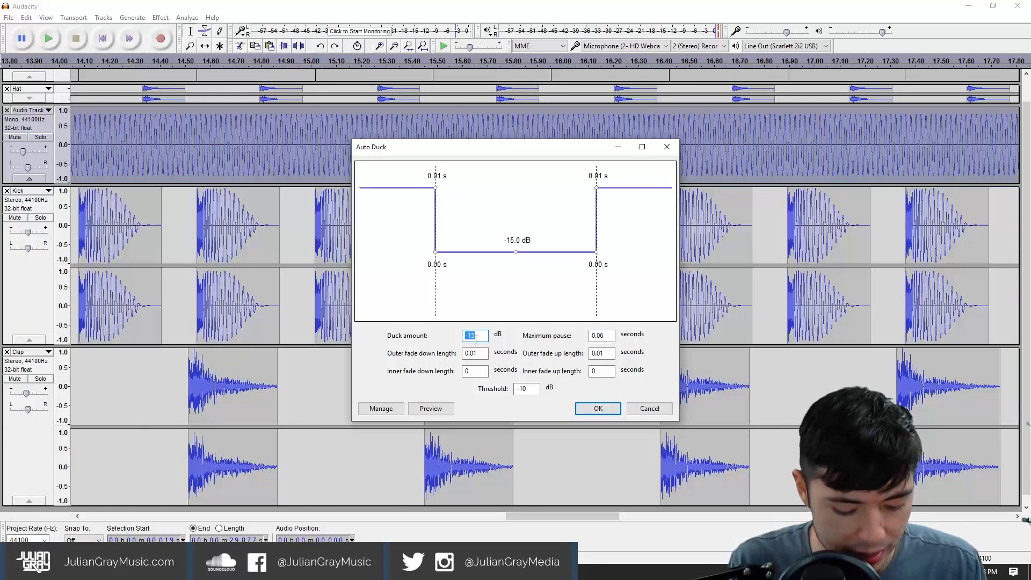
{"action": "type", "text": "-1"}
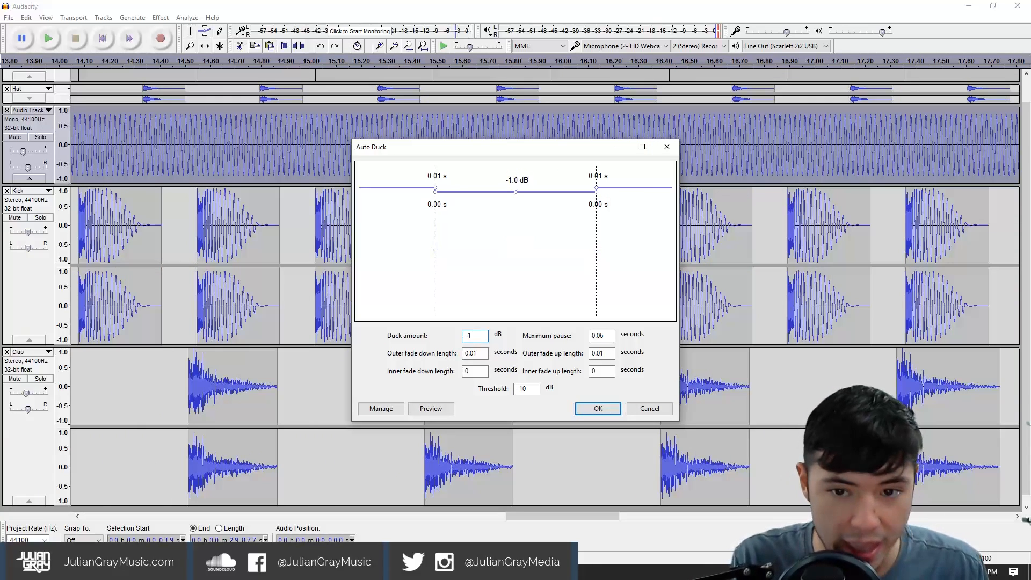
{"action": "type", "text": "0"}
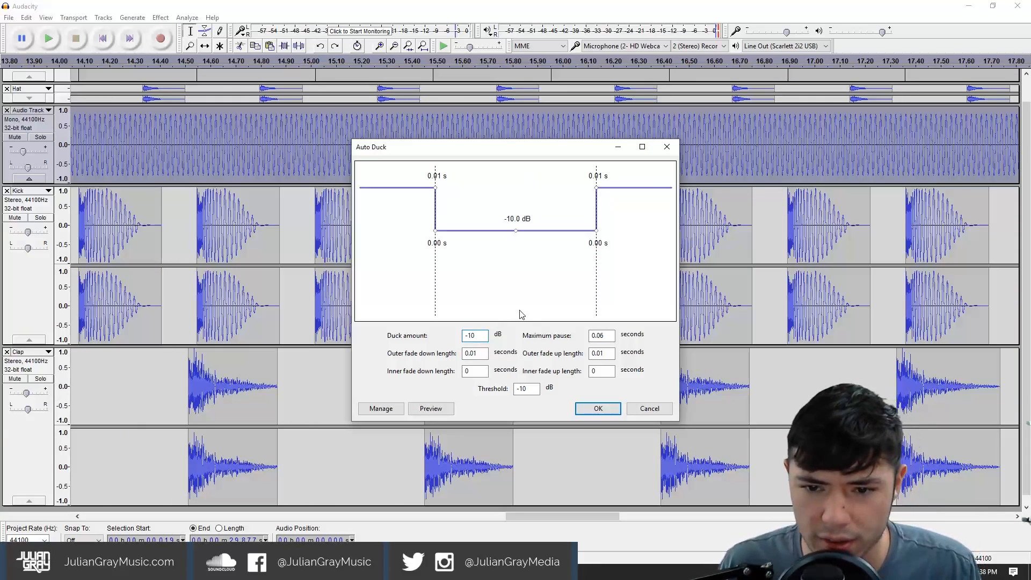
{"action": "left_click", "coordinate": [611, 335]}
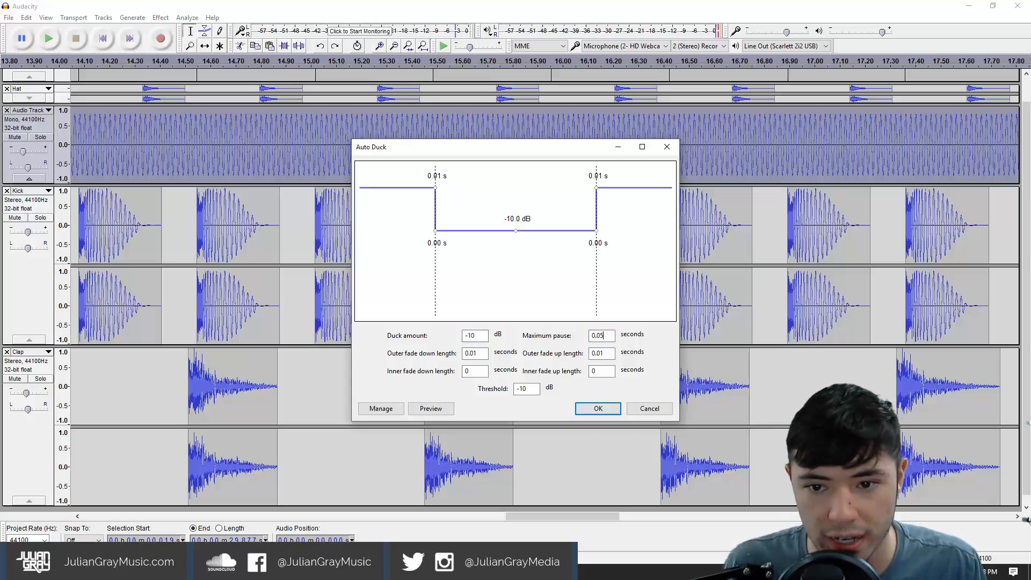
{"action": "left_click", "coordinate": [604, 354]}
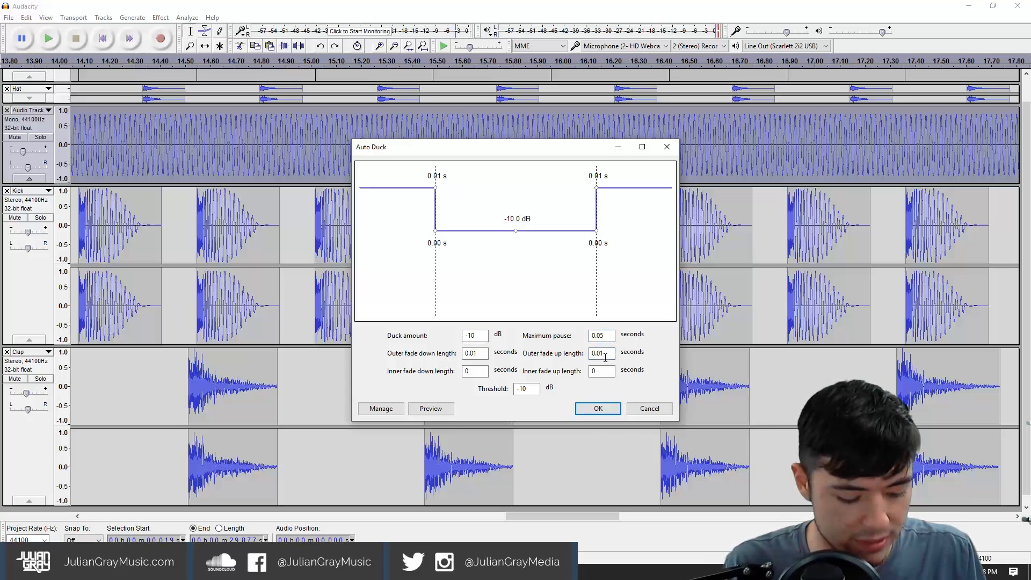
{"action": "type", "text": "2"}
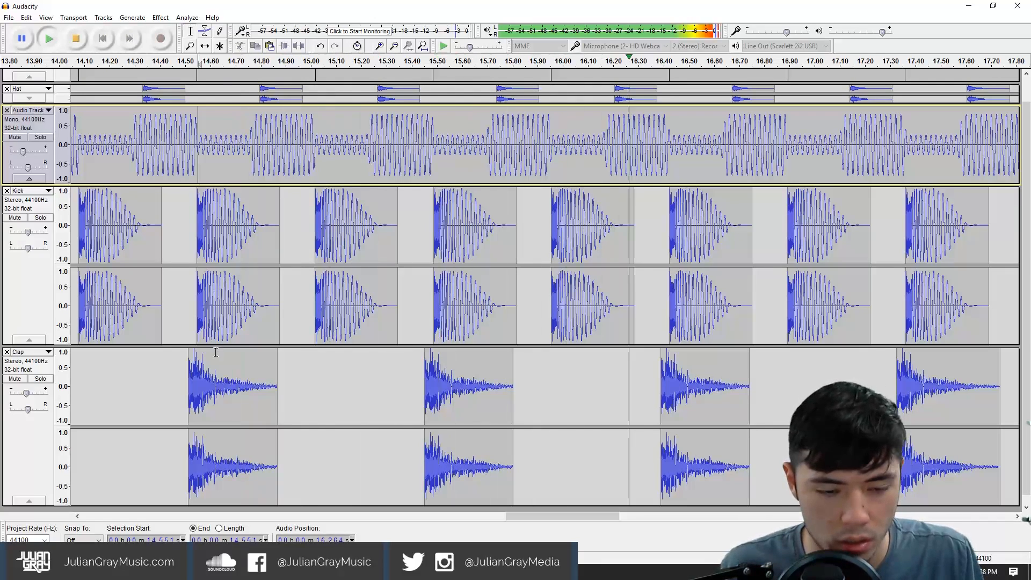
Listen to the ducked tone with the drums and check where the tracks end, at about 29.88 s.
{"action": "left_click_drag", "start_coordinate": [512, 516], "coordinate": [80, 519]}
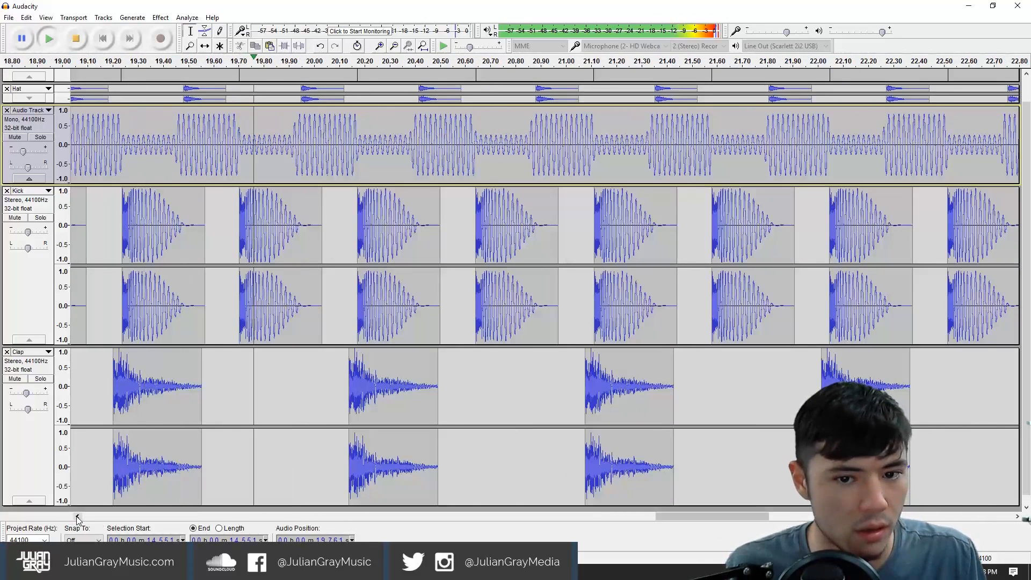
{"action": "key", "text": "space"}
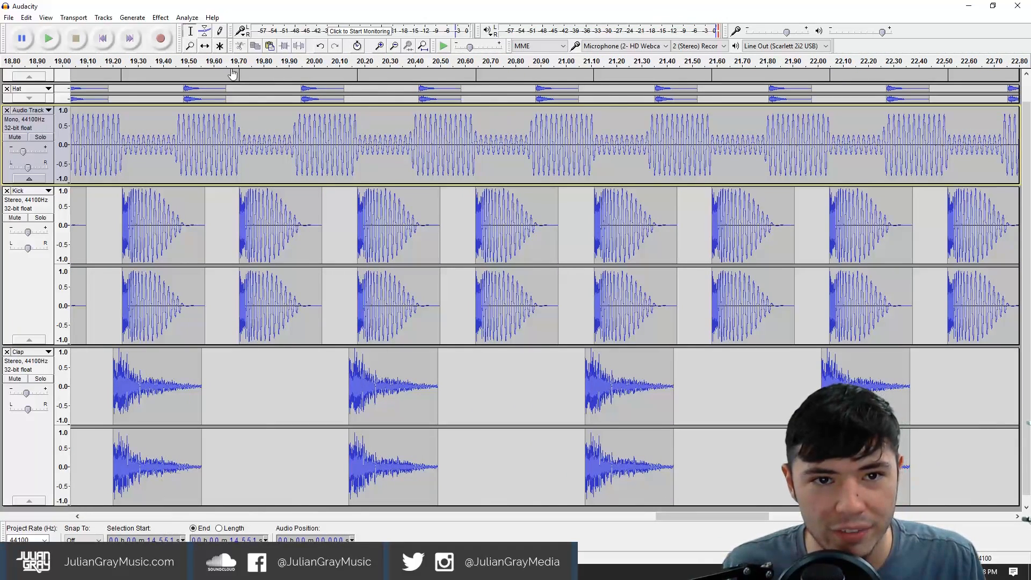
{"action": "left_click", "coordinate": [394, 50]}
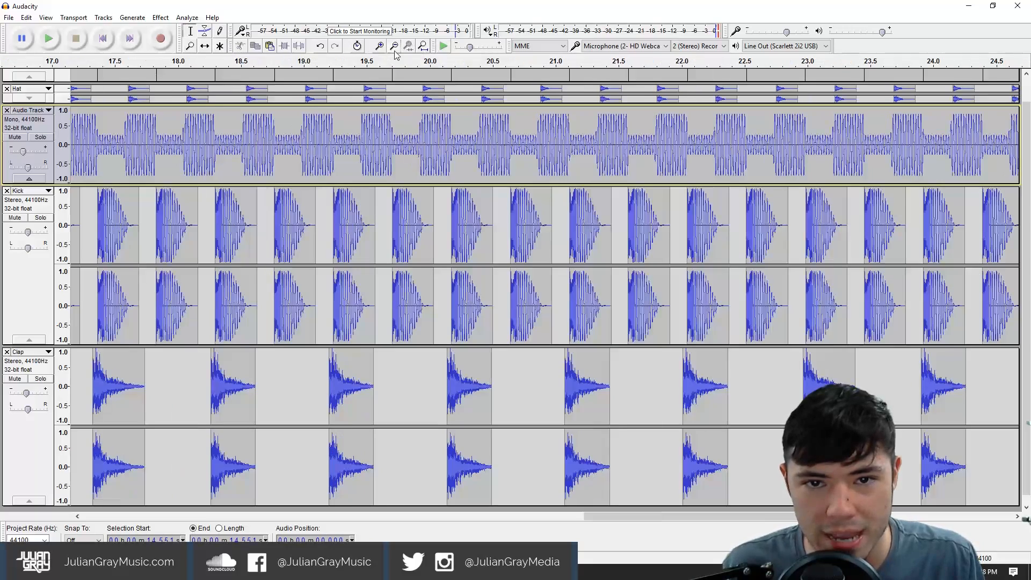
{"action": "left_click", "coordinate": [395, 50]}
{"action": "left_click", "coordinate": [394, 49]}
{"action": "left_click", "coordinate": [847, 215]}
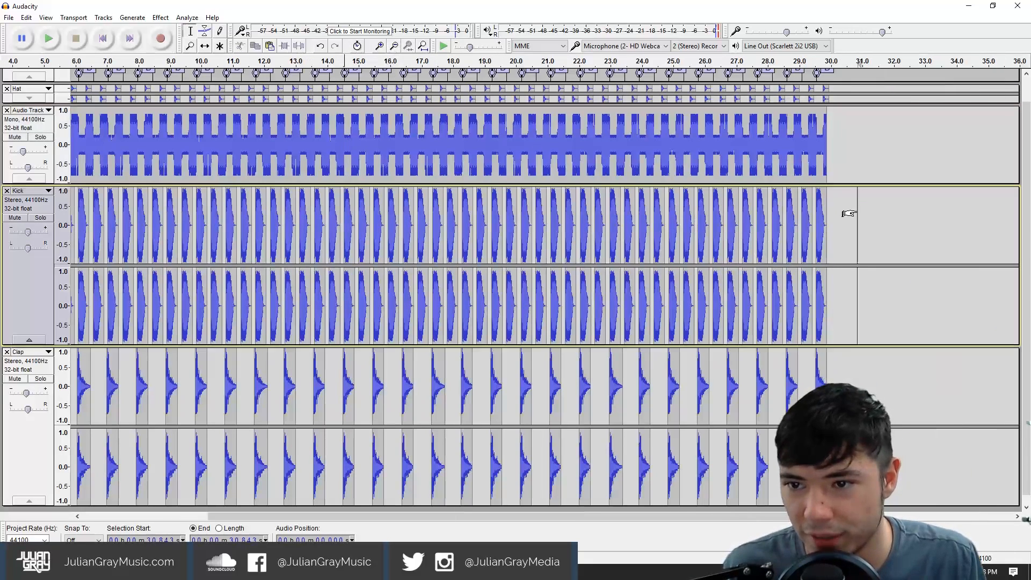
{"action": "left_click", "coordinate": [828, 295]}
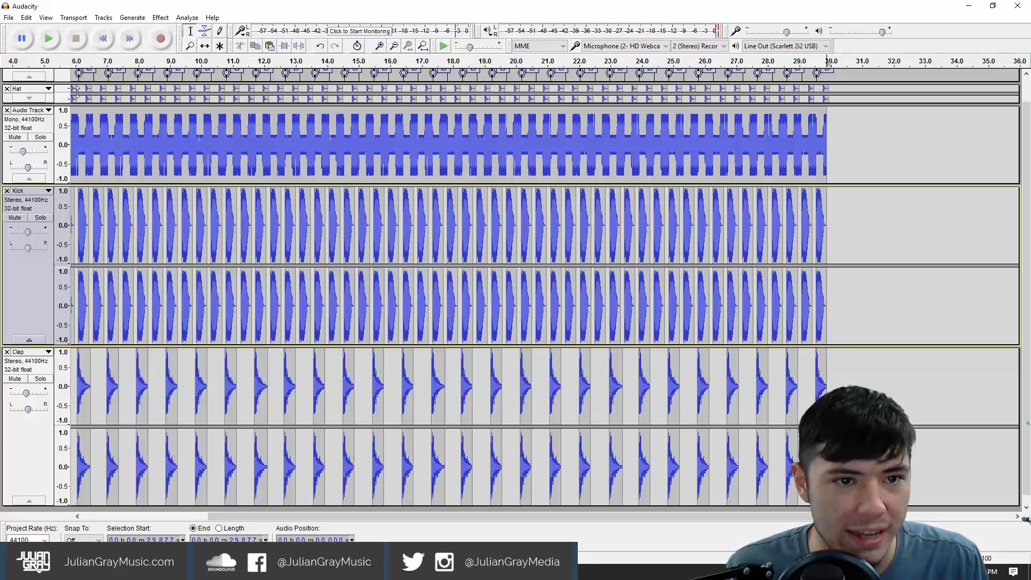
Apply Reverb to the whole hat track with room size 50, pre-delay 7, reverberance 26, damping 33, tone low 44, wet gain -4 and dry gain -2.
{"action": "key", "text": "ctrl+a"}
{"action": "left_click", "coordinate": [161, 17]}
{"action": "left_click", "coordinate": [226, 321]}
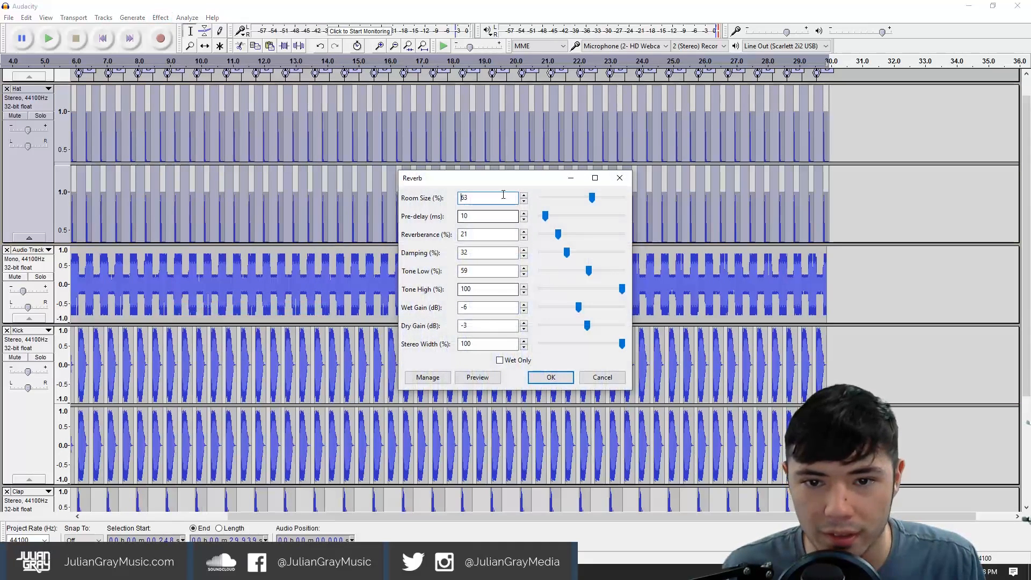
{"action": "left_click", "coordinate": [481, 198]}
{"action": "left_click_drag", "start_coordinate": [591, 202], "coordinate": [576, 270]}
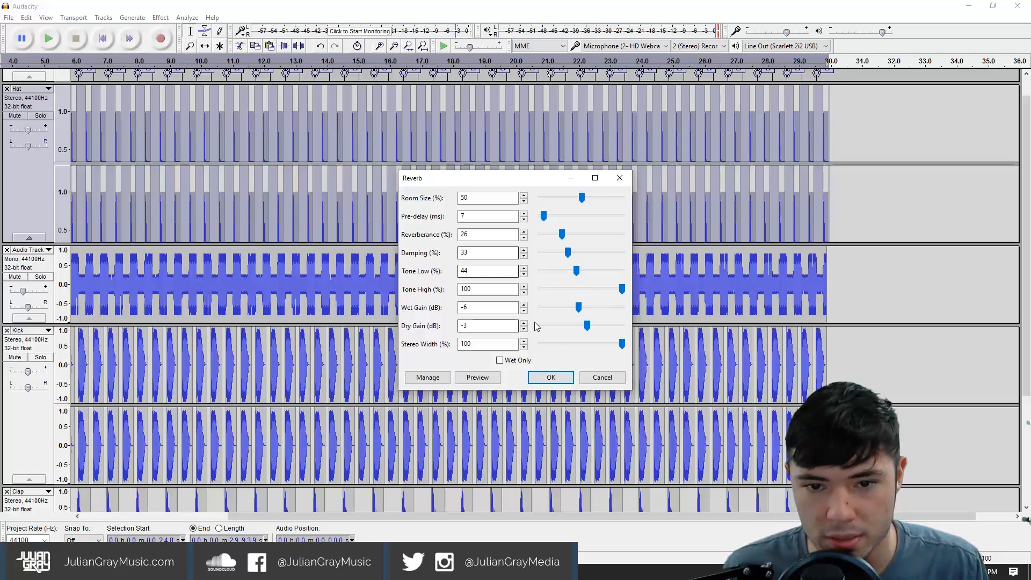
{"action": "left_click_drag", "start_coordinate": [578, 310], "coordinate": [589, 326]}
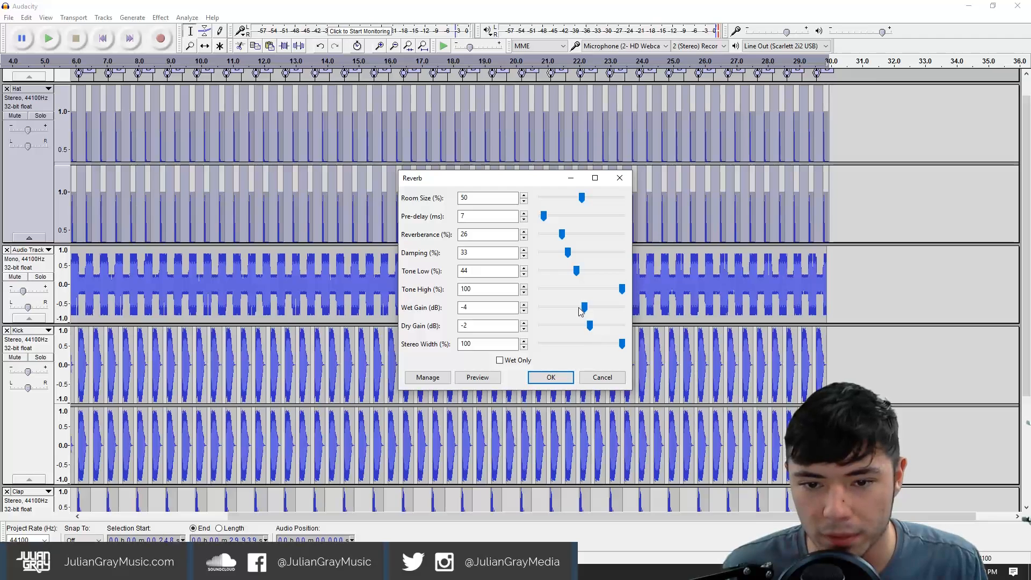
{"action": "left_click", "coordinate": [551, 377]}
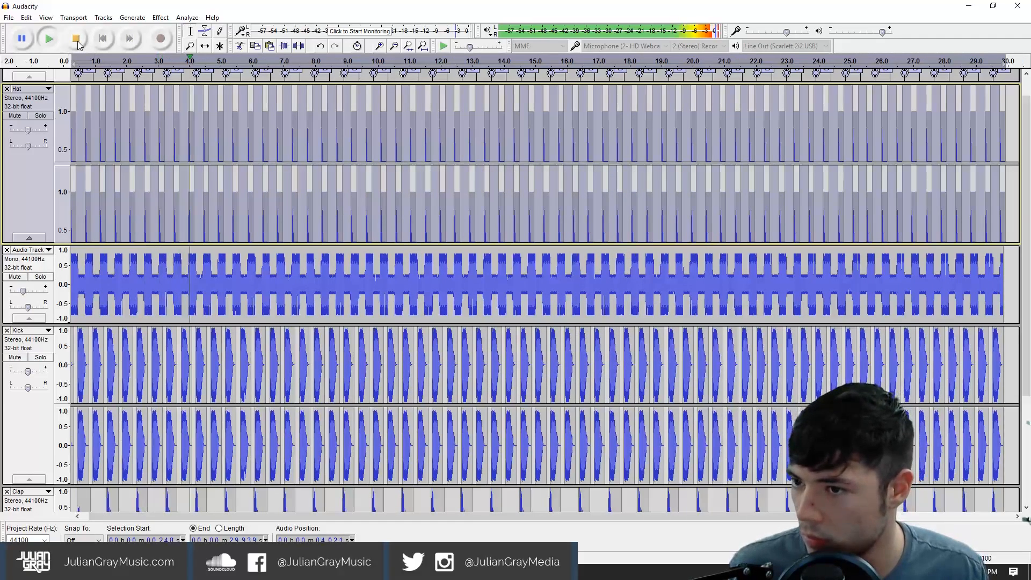
{"action": "left_click", "coordinate": [77, 43]}
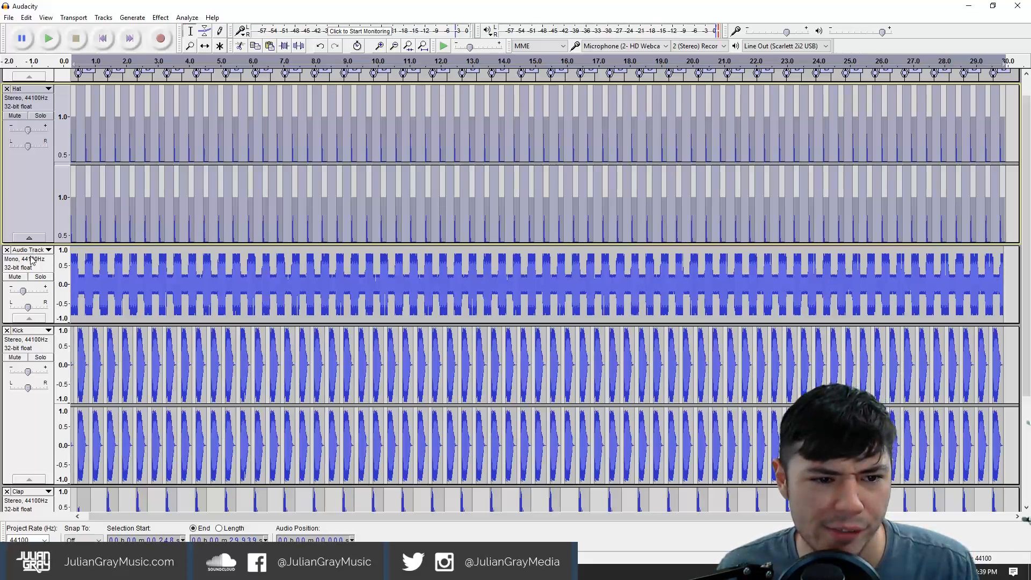
Collapse the tone, hat, kick and clap tracks and add a new mono track to the project.
{"action": "left_click", "coordinate": [29, 317]}
{"action": "left_click", "coordinate": [29, 237]}
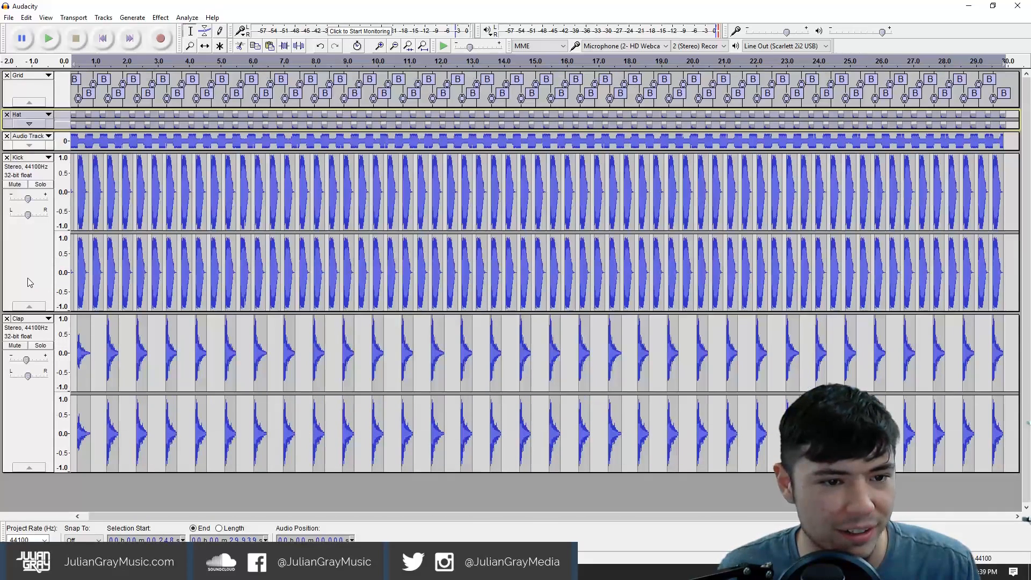
{"action": "left_click", "coordinate": [29, 307]}
{"action": "left_click", "coordinate": [29, 327]}
{"action": "left_click", "coordinate": [103, 17]}
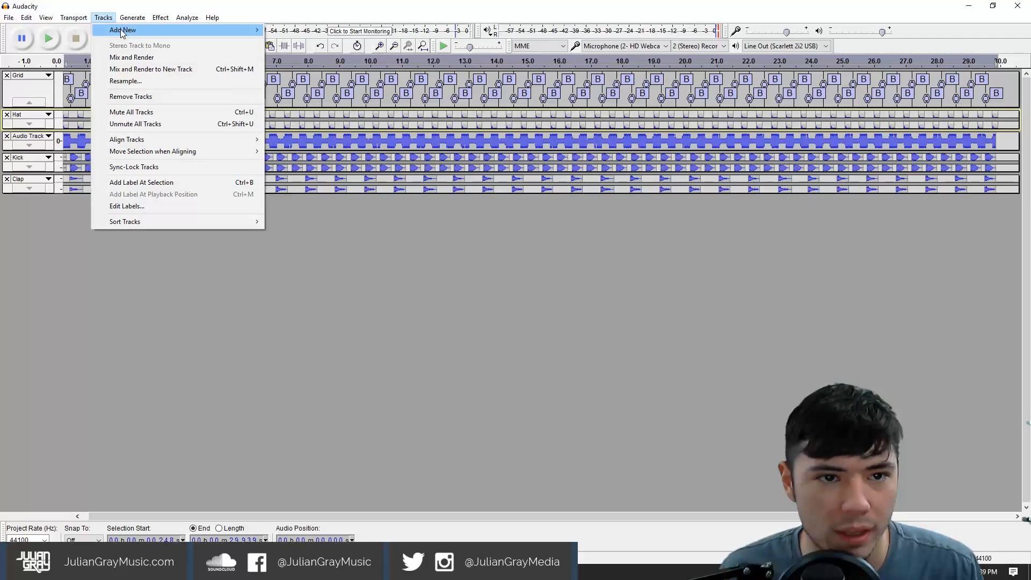
{"action": "mouse_move", "coordinate": [253, 30]}
{"action": "left_click", "coordinate": [298, 35]}
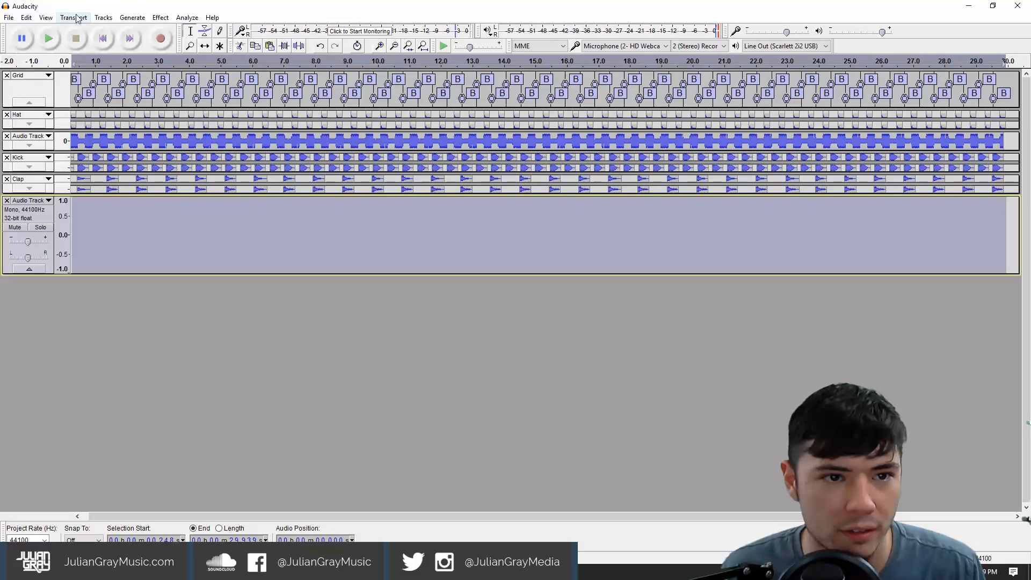
Generate a sawtooth tone with amplitude 0.8 over the selected length of the new mono track and play it with the beat.
{"action": "left_click", "coordinate": [132, 17]}
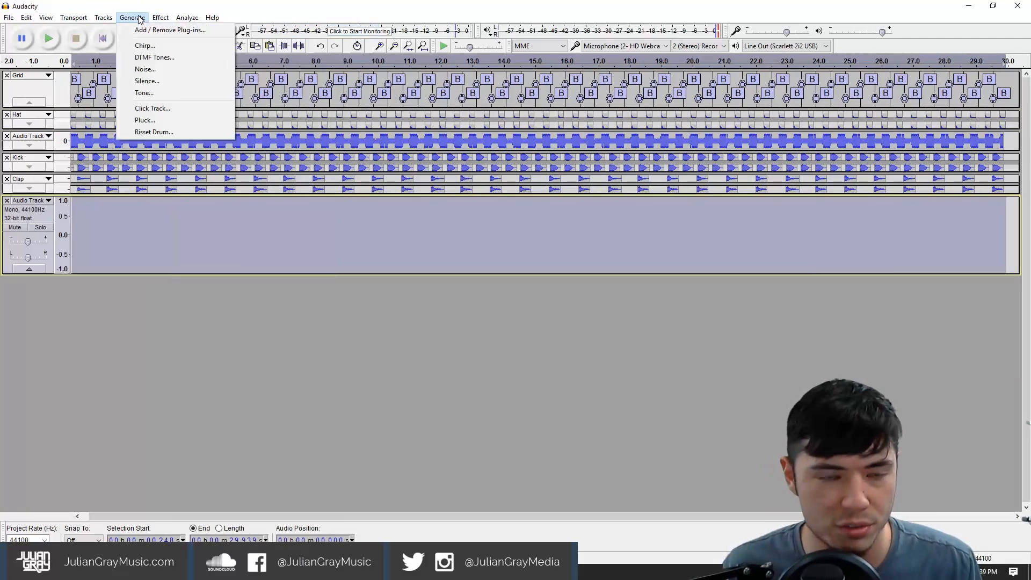
{"action": "left_click", "coordinate": [144, 93]}
{"action": "left_click", "coordinate": [540, 250]}
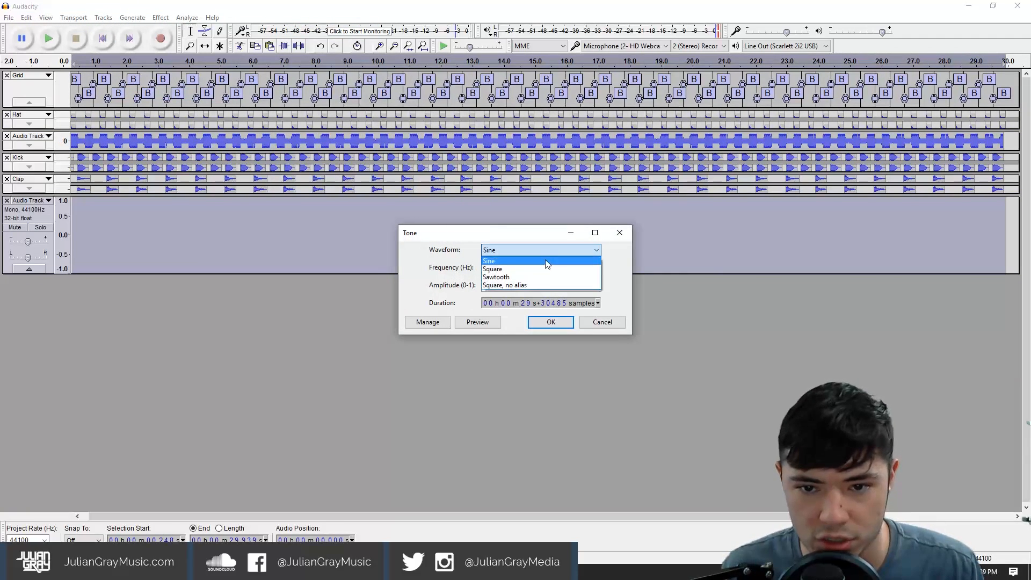
{"action": "left_click", "coordinate": [520, 277]}
{"action": "double_click", "coordinate": [518, 267]}
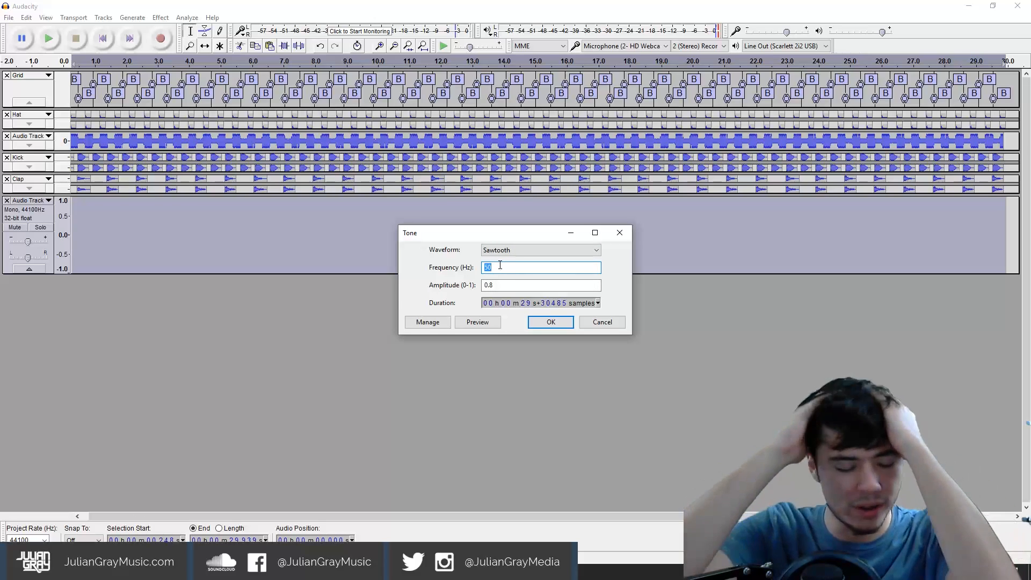
{"action": "left_click", "coordinate": [556, 323]}
{"action": "key", "text": "space"}
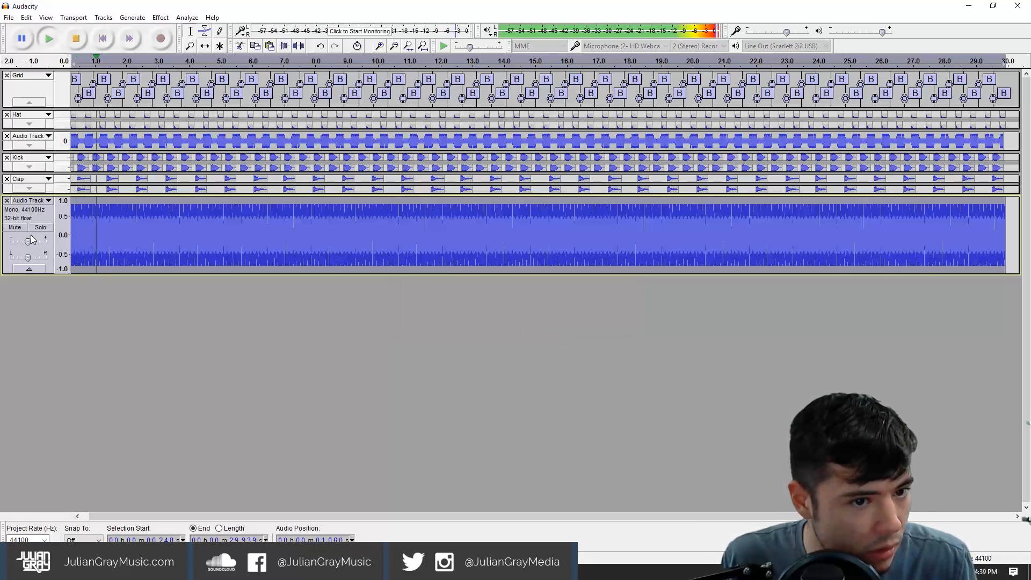
{"action": "key", "text": "space"}
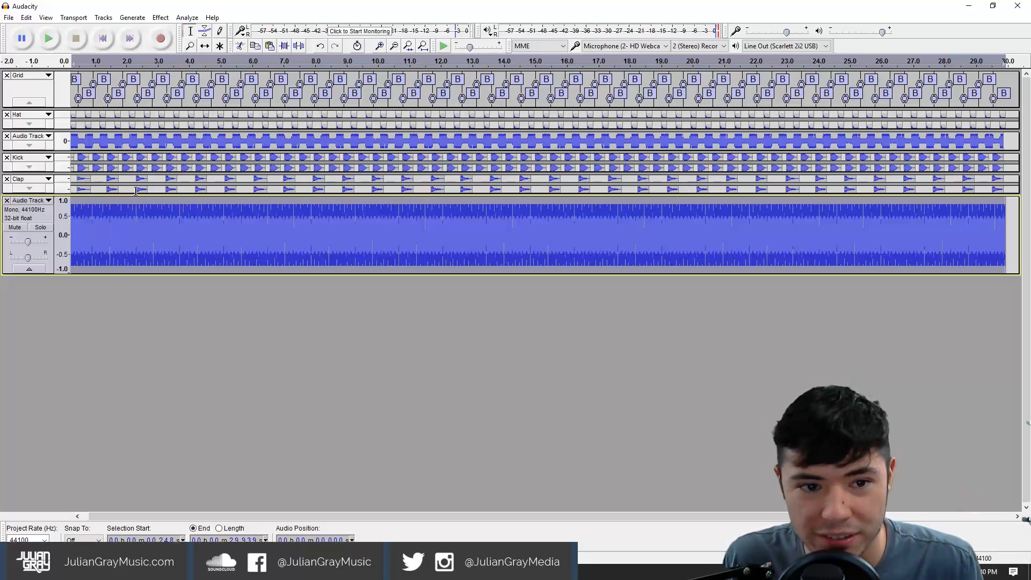
Apply a Low Pass Filter at 500 Hz with 6 dB rolloff to the whole sawtooth clip and play it.
{"action": "left_click", "coordinate": [91, 239]}
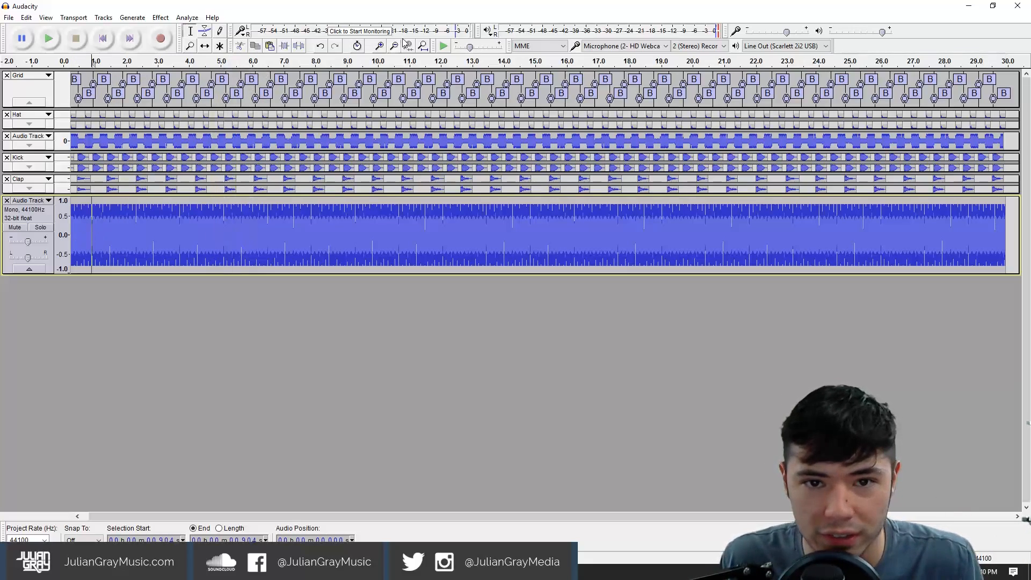
{"action": "left_click", "coordinate": [123, 215]}
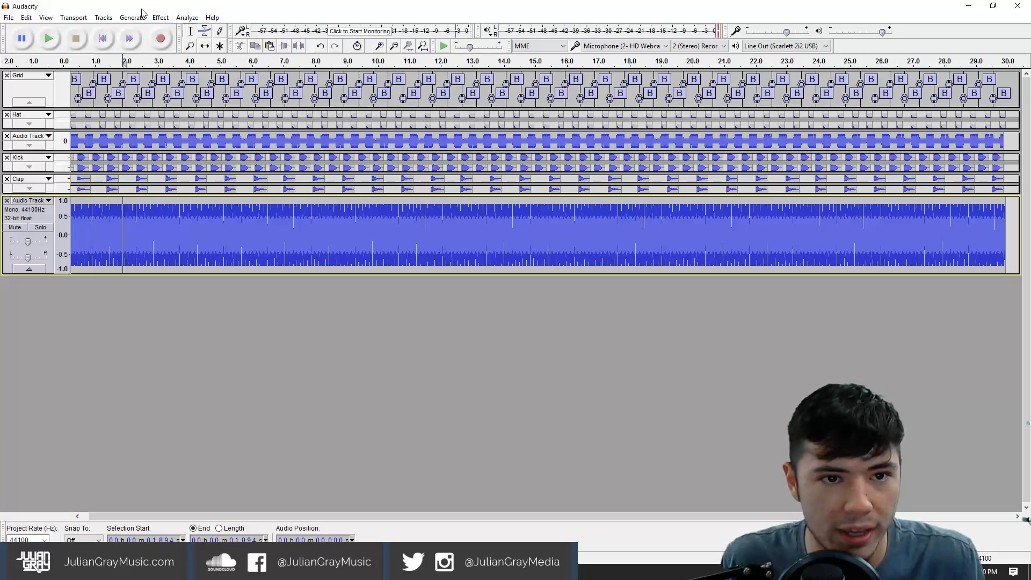
{"action": "left_click", "coordinate": [161, 18]}
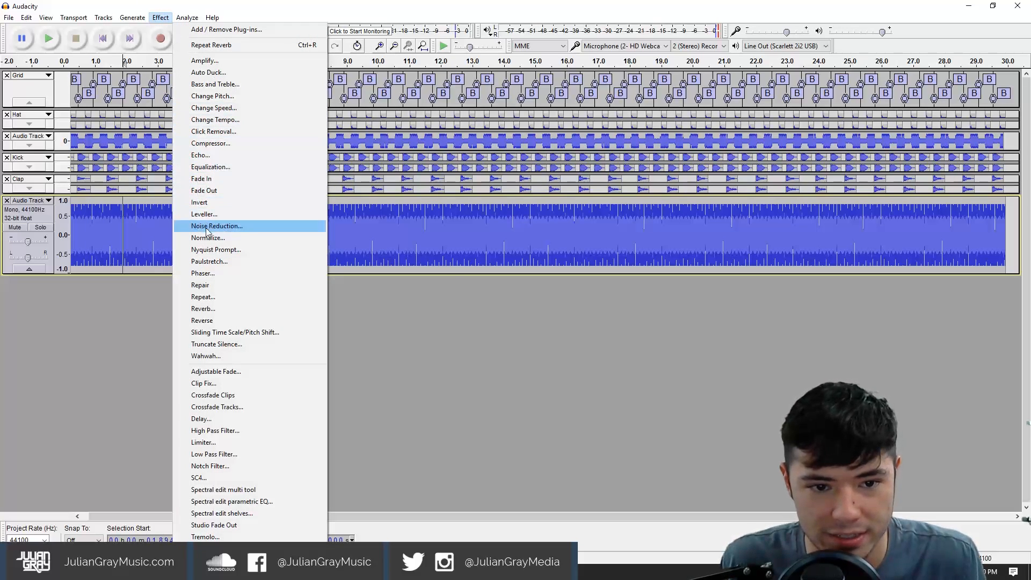
{"action": "left_click", "coordinate": [448, 266]}
{"action": "key", "text": "ctrl+a"}
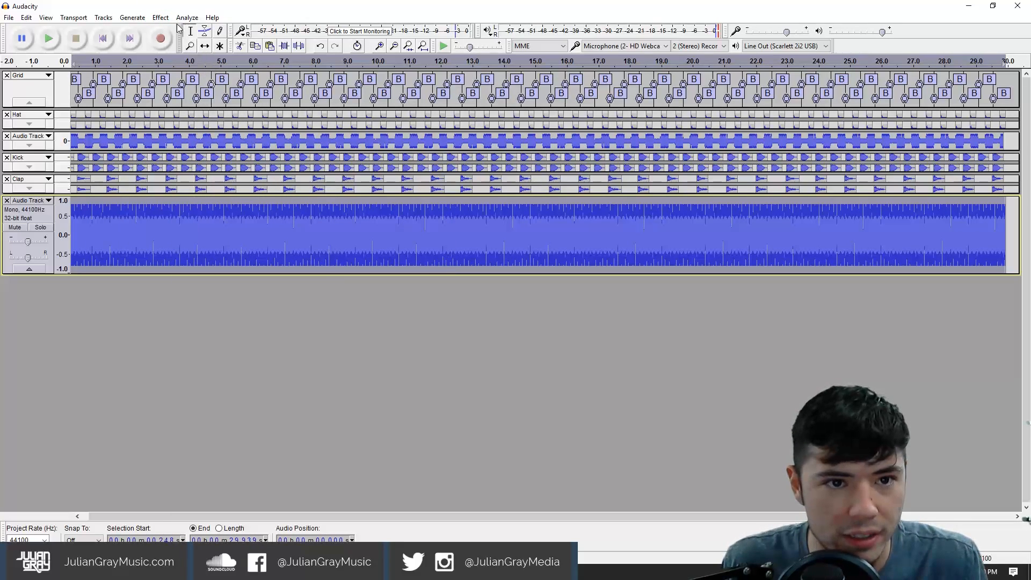
{"action": "left_click", "coordinate": [161, 18]}
{"action": "left_click", "coordinate": [214, 453]}
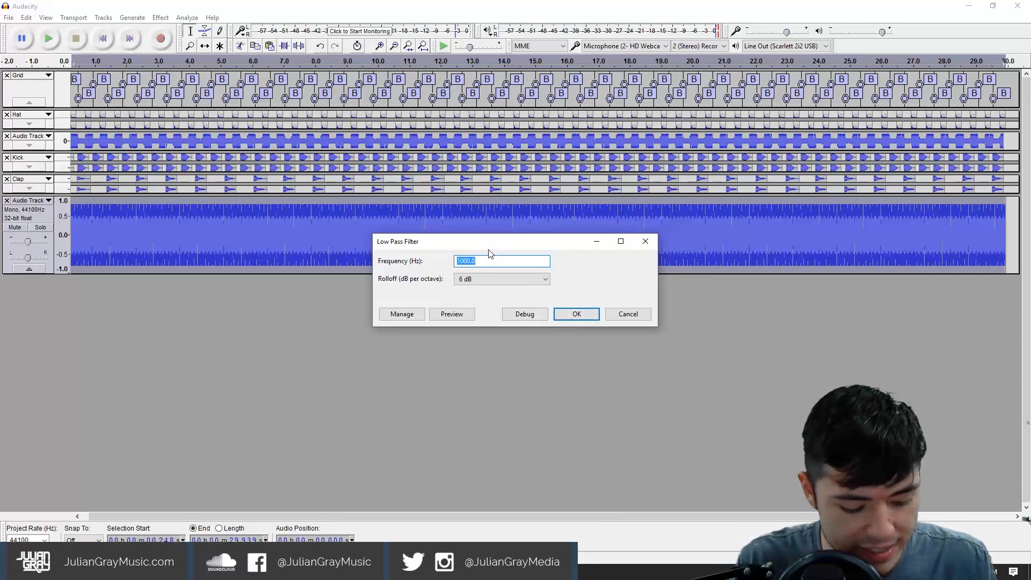
{"action": "type", "text": "5"}
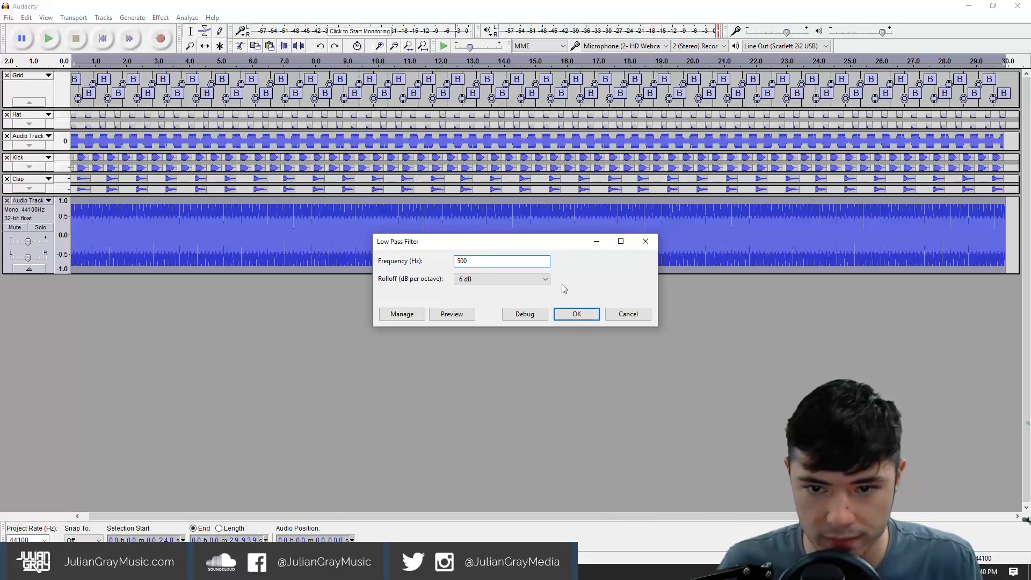
{"action": "left_click", "coordinate": [576, 314]}
{"action": "key", "text": "space"}
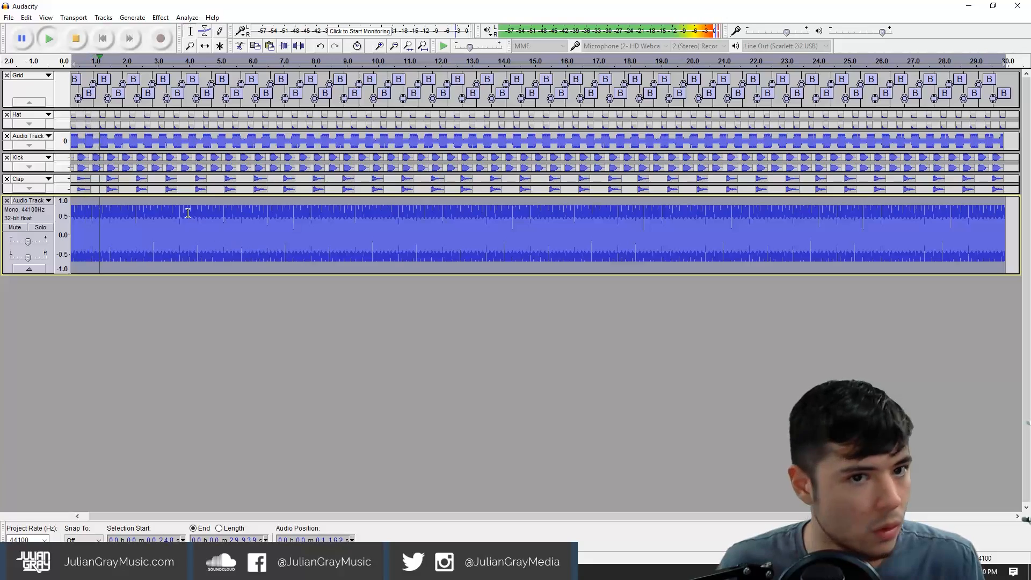
{"action": "key", "text": "space"}
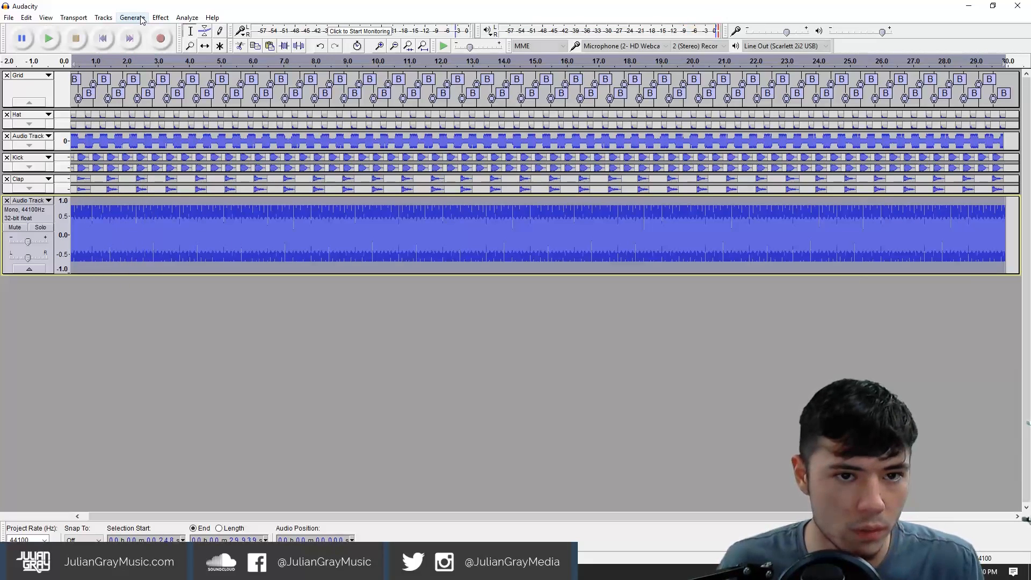
Lower the sawtooth track's gain to -7 dB during a test playback and move the track directly above the kick track.
{"action": "left_click_drag", "start_coordinate": [27, 241], "coordinate": [29, 244]}
{"action": "key", "text": "space"}
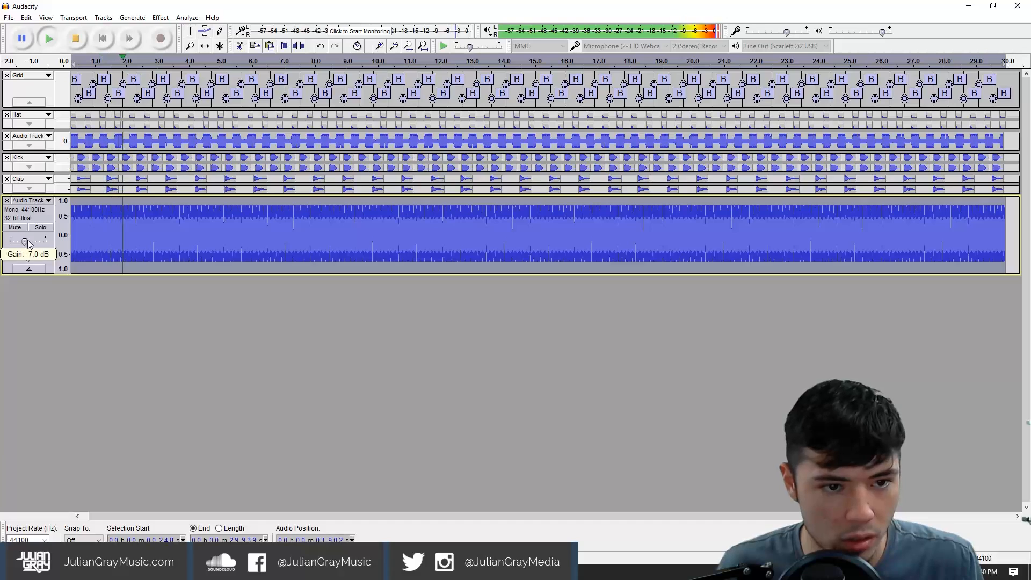
{"action": "key", "text": "space"}
{"action": "left_click", "coordinate": [160, 18]}
{"action": "left_click", "coordinate": [160, 18]}
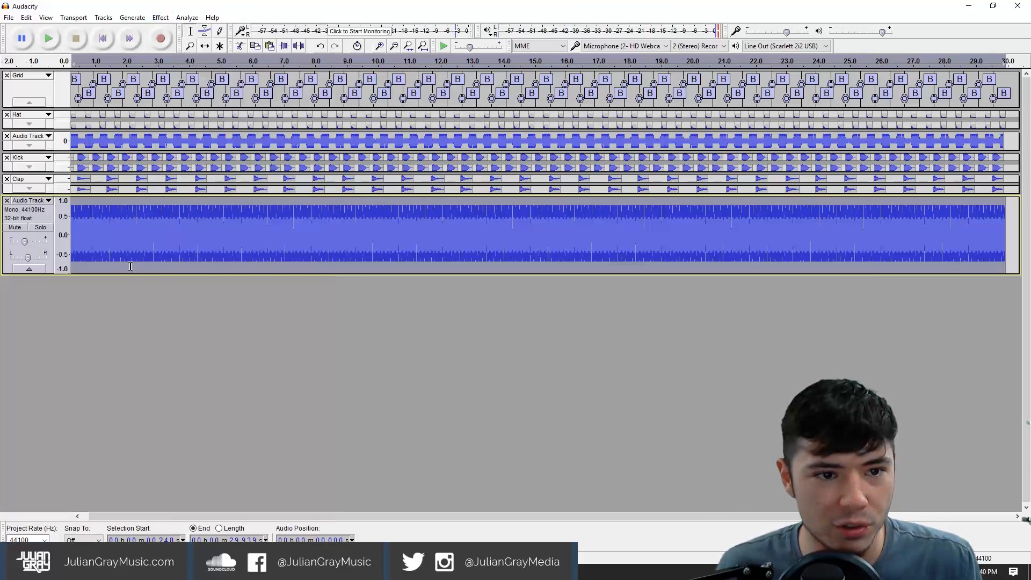
{"action": "left_click_drag", "start_coordinate": [30, 215], "coordinate": [32, 172]}
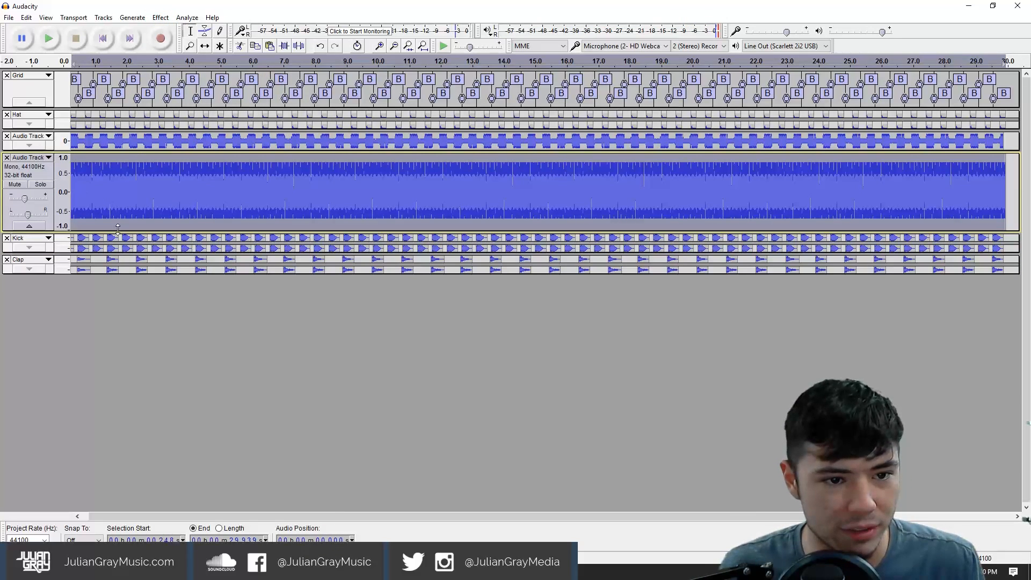
Apply Auto Duck to the sawtooth clip with duck amount -10 dB, maximum pause 0.05 s and outer fade-up length 0.1 s.
{"action": "left_click", "coordinate": [161, 18]}
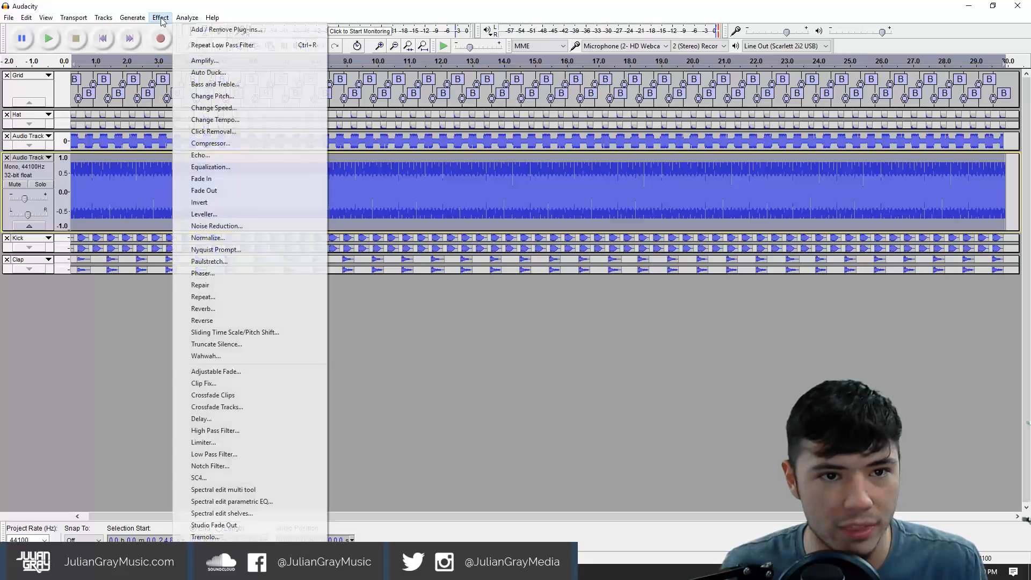
{"action": "left_click", "coordinate": [185, 72]}
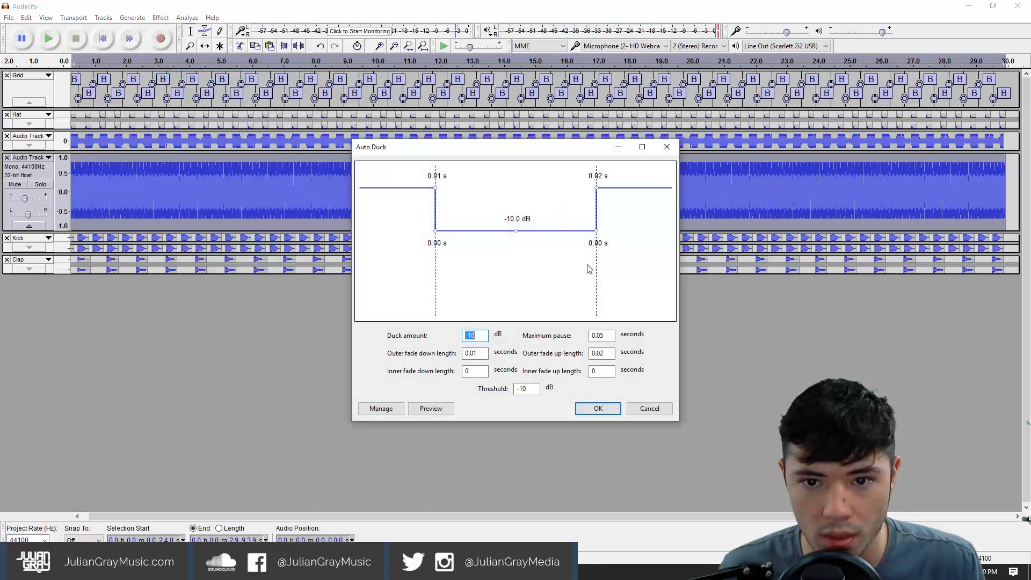
{"action": "left_click", "coordinate": [601, 352]}
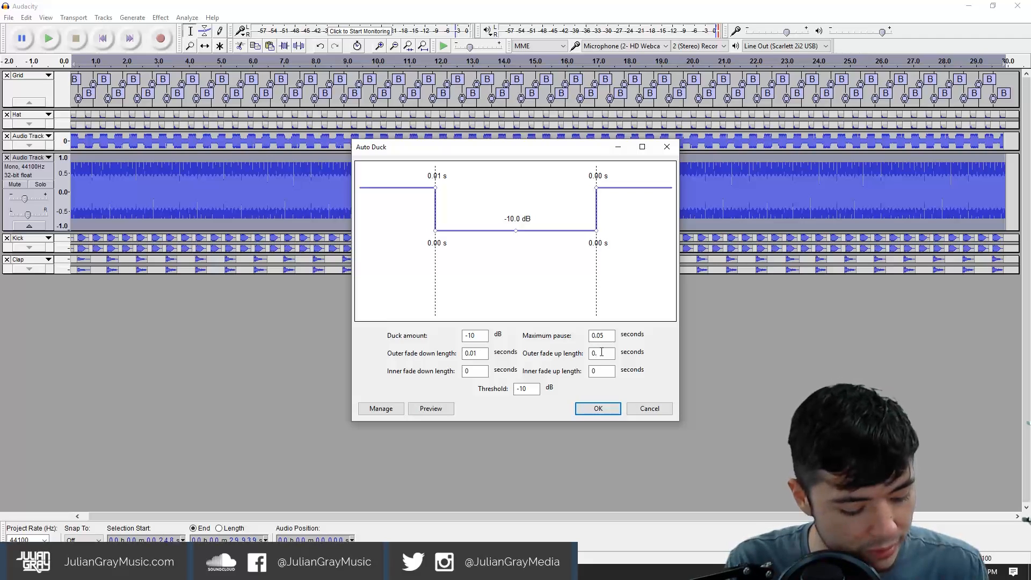
{"action": "type", "text": "1"}
{"action": "left_click", "coordinate": [594, 412]}
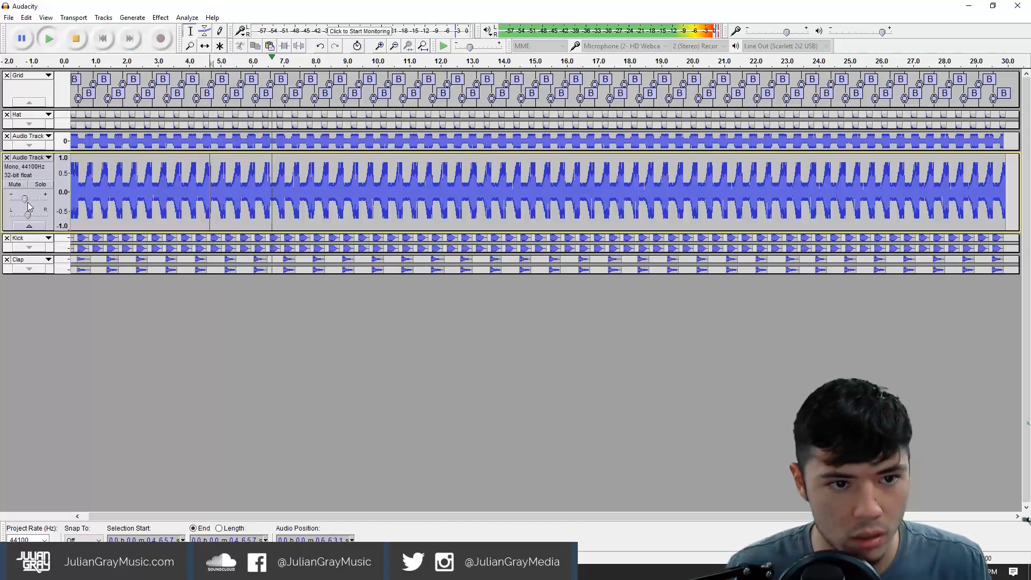
Fine-tune the ducked sawtooth track's gain while listening to it together with the drums and bass tone.
{"action": "mouse_move", "coordinate": [25, 205]}
{"action": "left_click_drag", "start_coordinate": [24, 204], "coordinate": [28, 203]}
{"action": "key", "text": "space"}
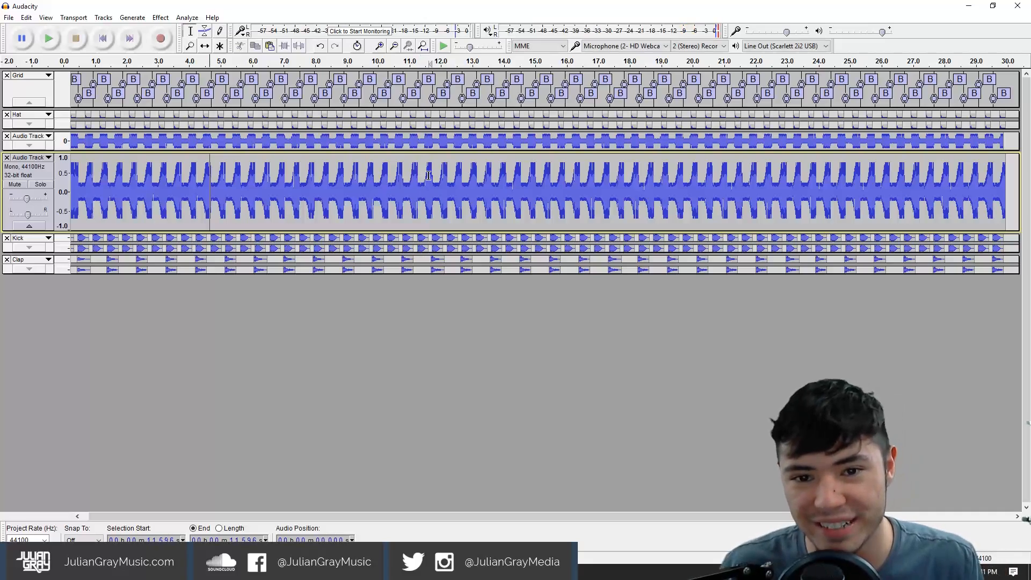
{"action": "left_click", "coordinate": [427, 179]}
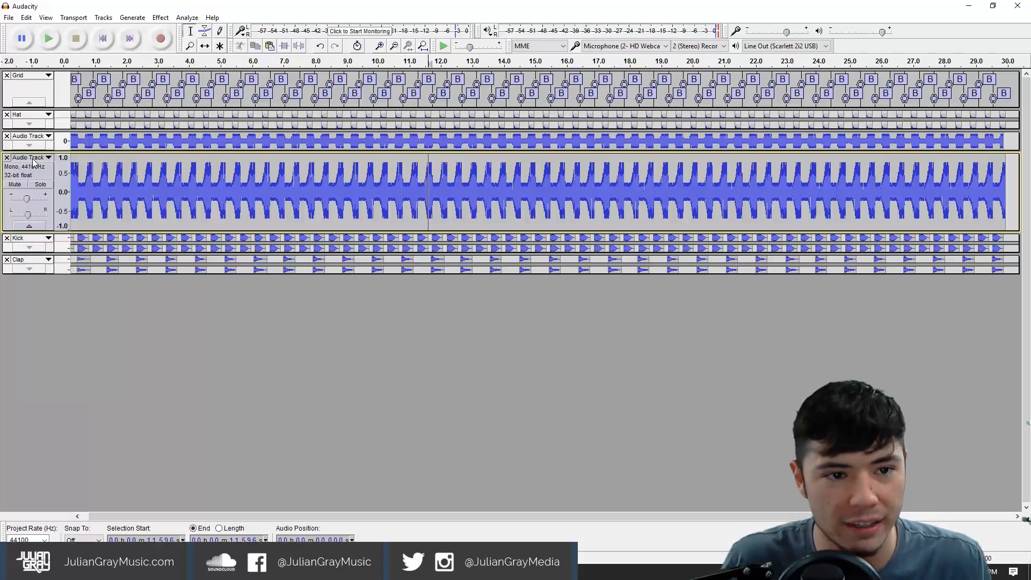
{"action": "left_click", "coordinate": [151, 163]}
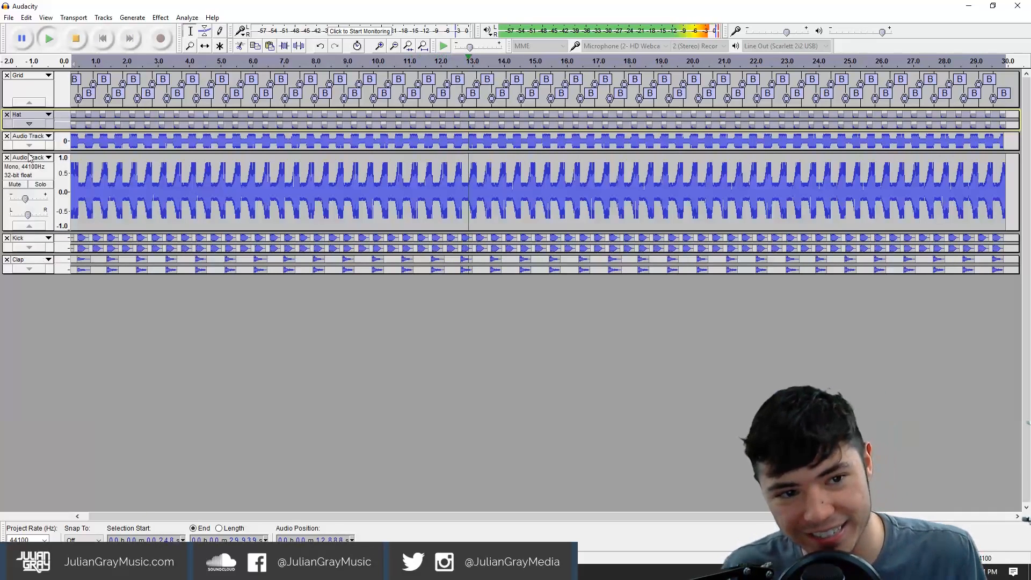
Copy a kick hit from the Kick track and try to paste it between beats at about 4.0 s in the same track.
{"action": "key", "text": "ctrl+shift+c"}
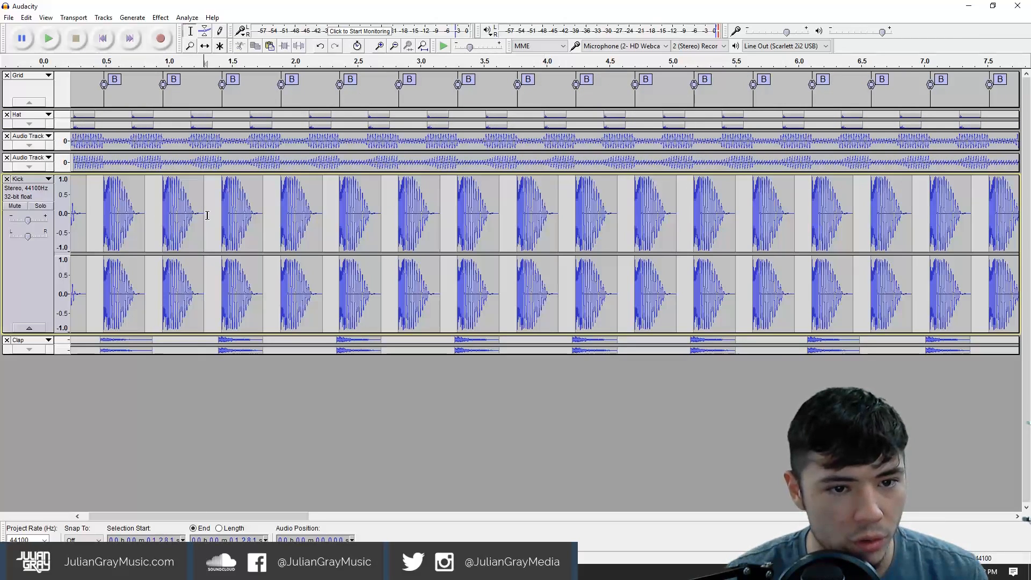
{"action": "left_click", "coordinate": [250, 212]}
{"action": "left_click", "coordinate": [314, 209]}
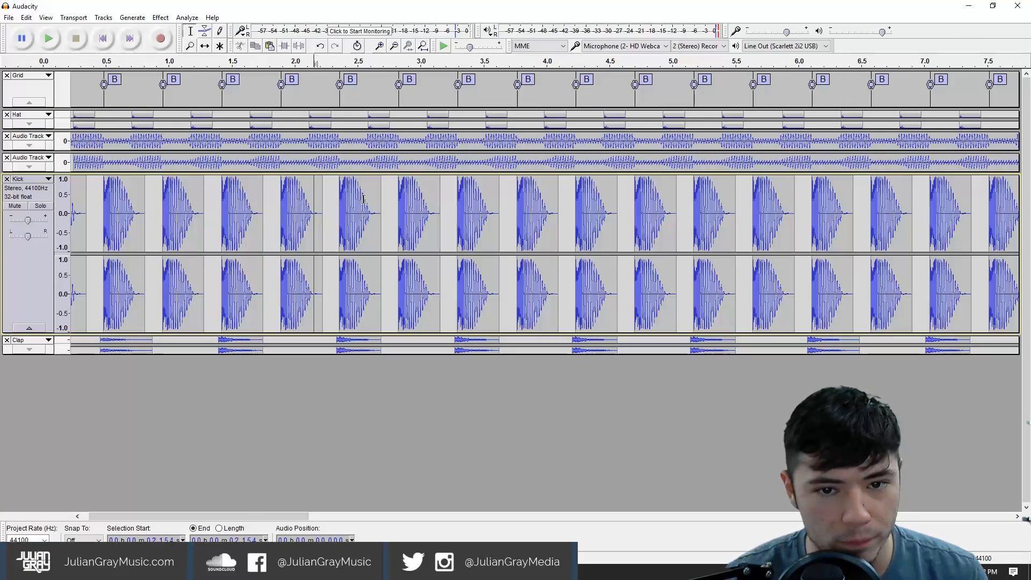
{"action": "left_click", "coordinate": [437, 199]}
{"action": "left_click", "coordinate": [554, 209]}
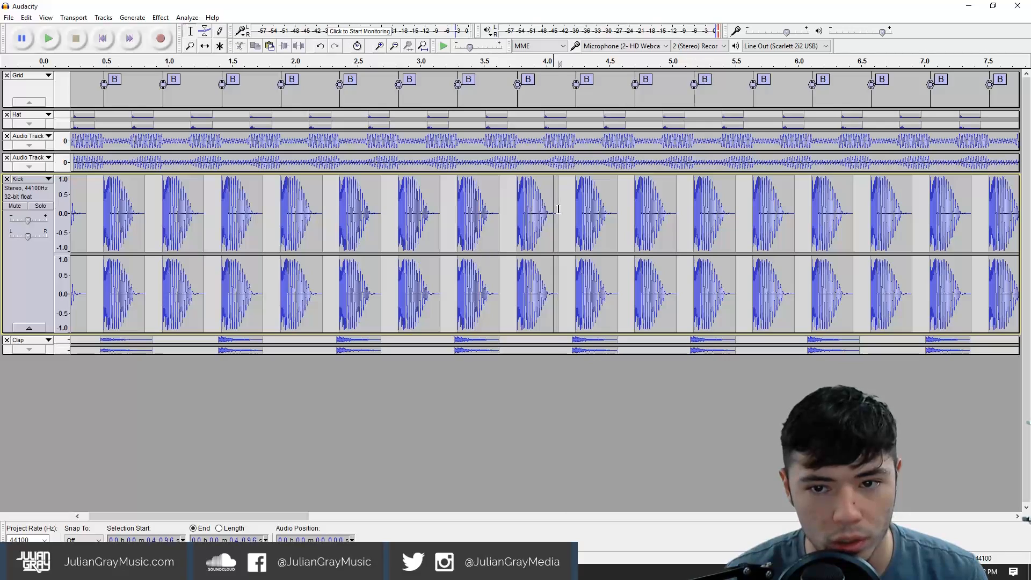
{"action": "left_click_drag", "start_coordinate": [558, 209], "coordinate": [517, 211]}
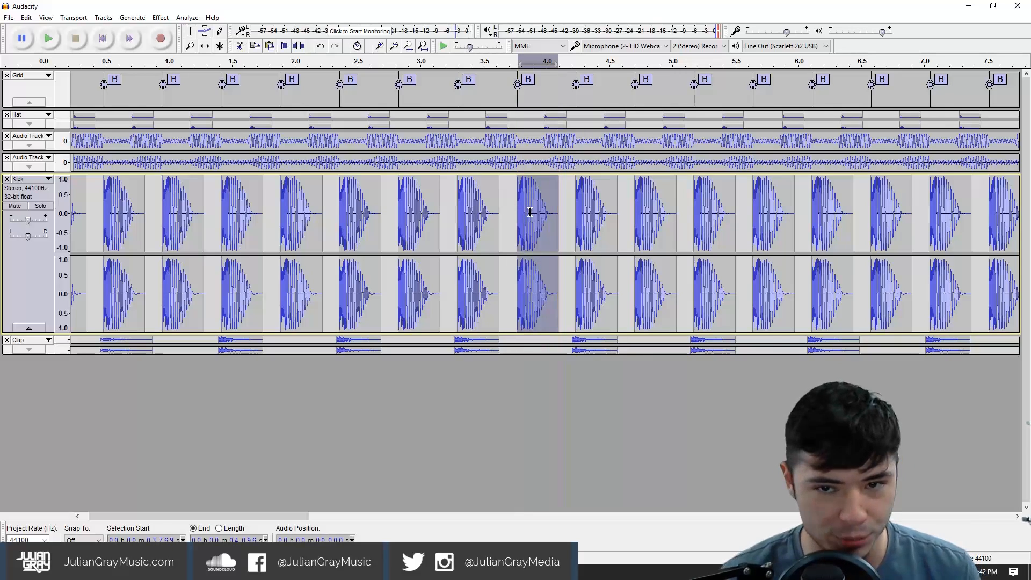
{"action": "left_click", "coordinate": [545, 205]}
{"action": "key", "text": "ctrl+v"}
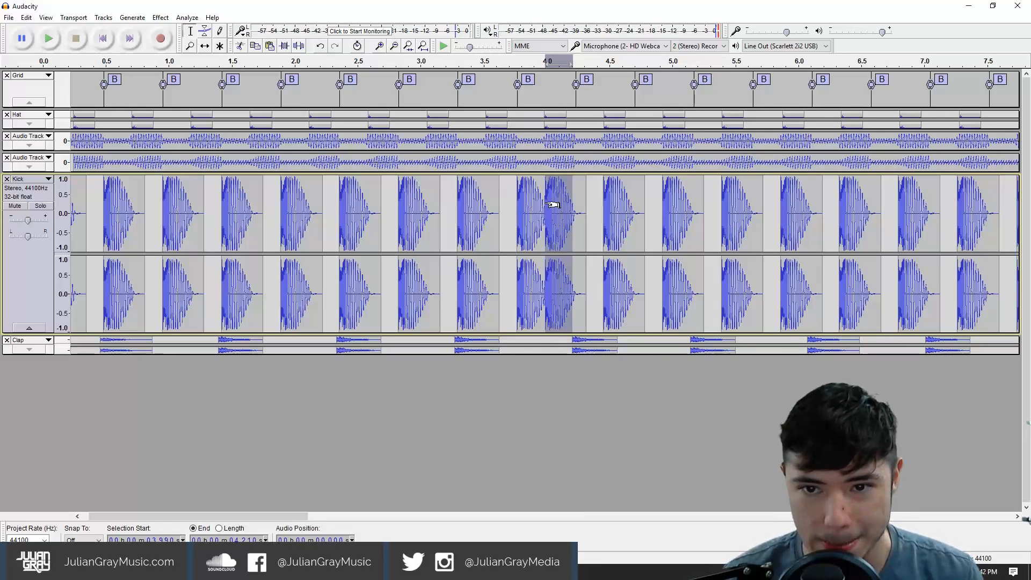
Paste the copied kick at about 4.0 s in a new stereo track, lower the track's gain and audition it with the beat.
{"action": "left_click", "coordinate": [514, 215]}
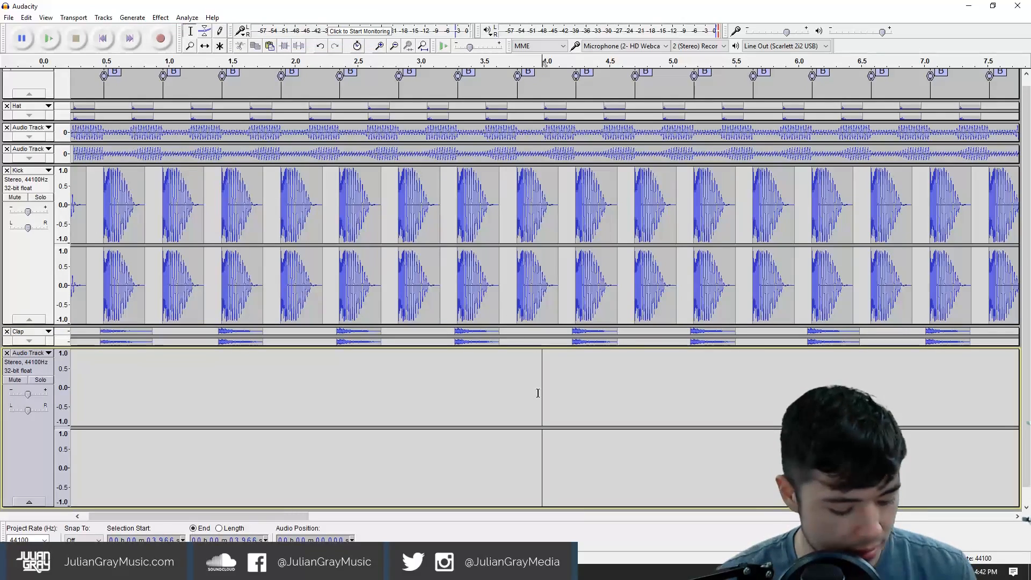
{"action": "key", "text": "ctrl+v"}
{"action": "left_click", "coordinate": [504, 388]}
{"action": "key", "text": "space"}
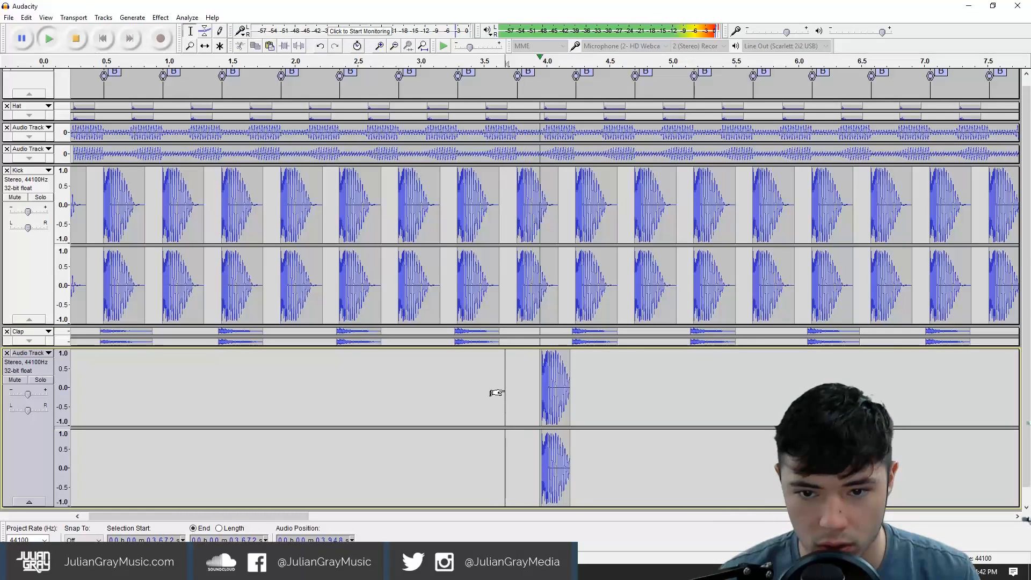
{"action": "key", "text": "space"}
{"action": "left_click", "coordinate": [546, 380]}
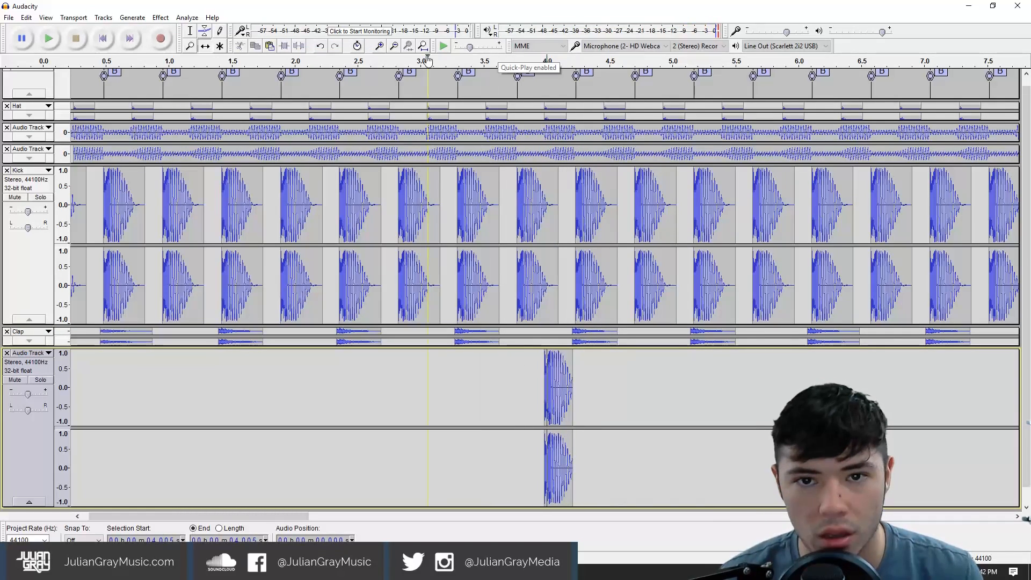
{"action": "left_click", "coordinate": [366, 62]}
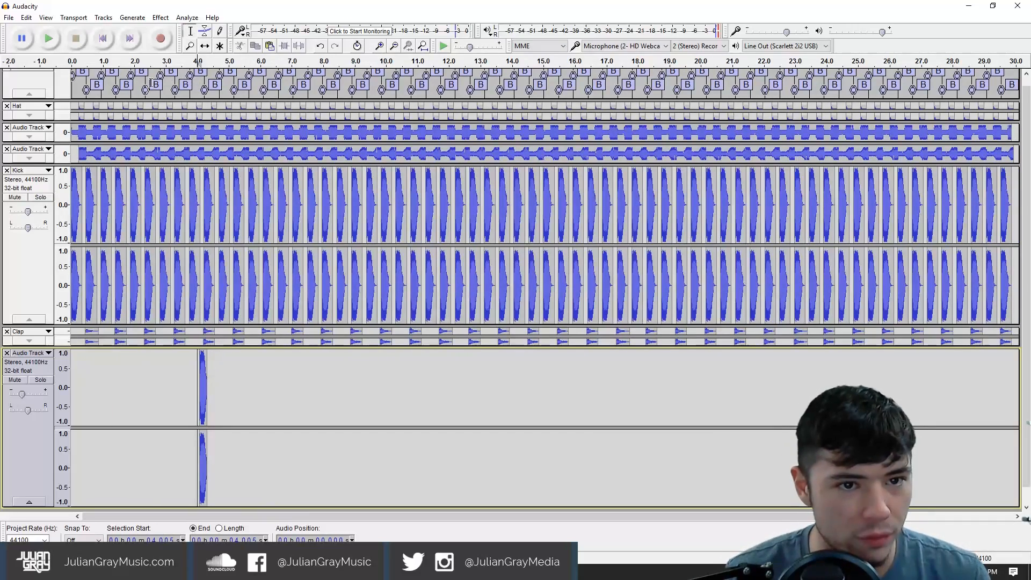
Move the extra kick earlier to about 3.6 s and play the beat to check its timing.
{"action": "left_click_drag", "start_coordinate": [201, 395], "coordinate": [72, 397]}
{"action": "key", "text": "space"}
{"action": "key", "text": "space"}
{"action": "key", "text": "space"}
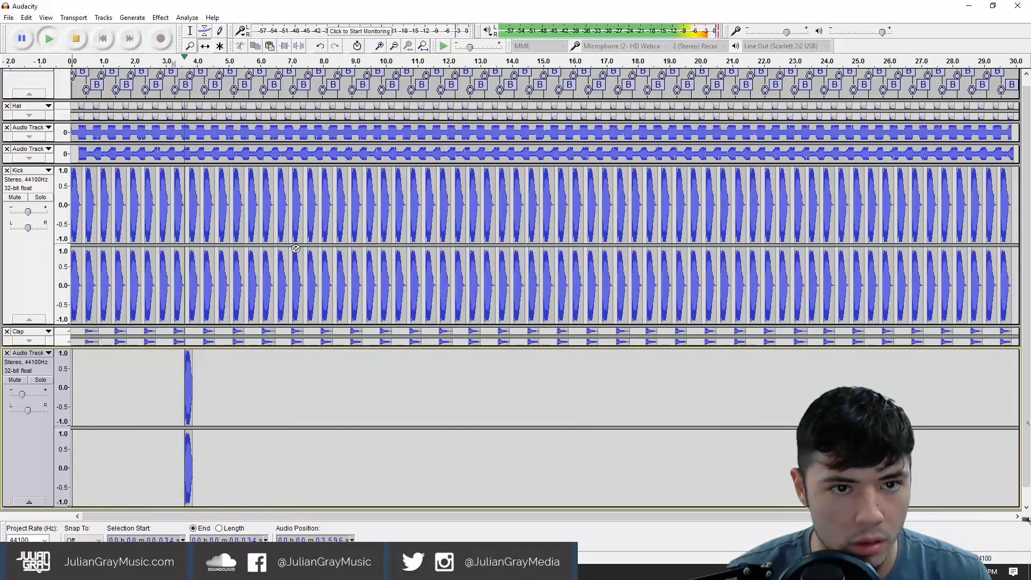
{"action": "key", "text": "space"}
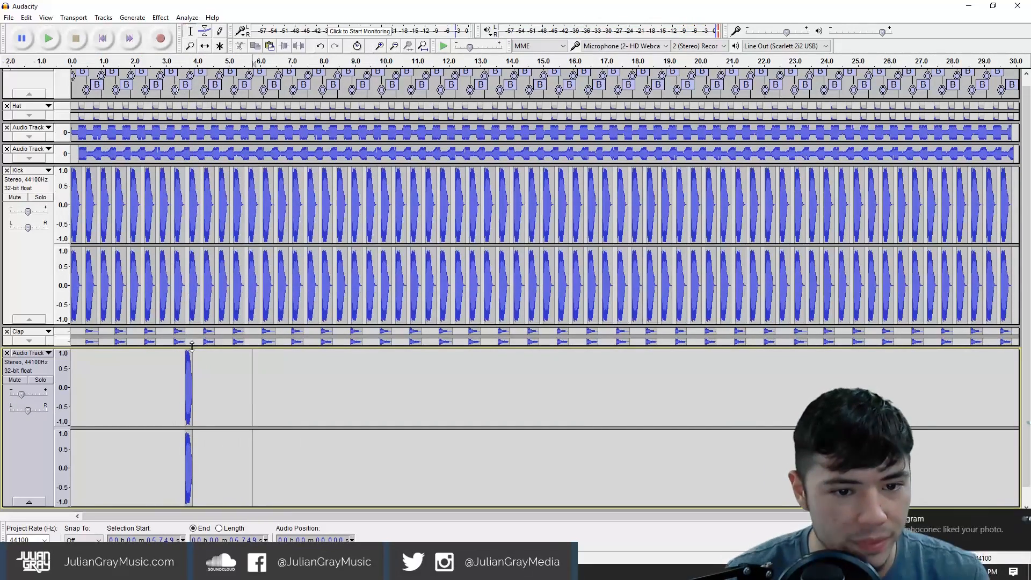
Copy the opening four seconds of the extra kick track, place the copy at about 7.4 s and play it to check the timing.
{"action": "left_click_drag", "start_coordinate": [200, 456], "coordinate": [72, 460]}
{"action": "key", "text": "ctrl+c"}
{"action": "left_click", "coordinate": [421, 462]}
{"action": "key", "text": "ctrl+v"}
{"action": "key", "text": "F5"}
{"action": "key", "text": "space"}
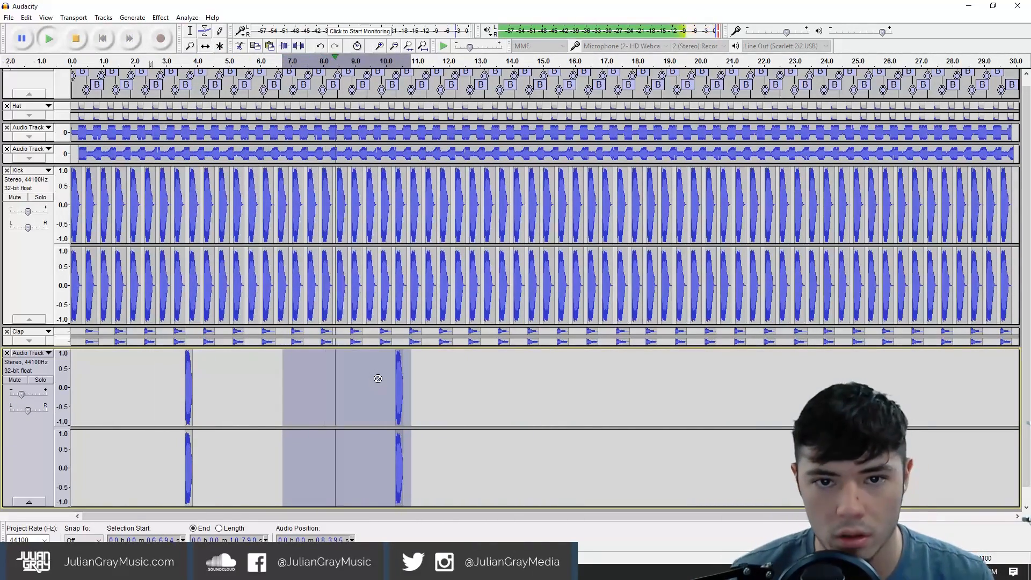
{"action": "key", "text": "space"}
{"action": "left_click_drag", "start_coordinate": [377, 377], "coordinate": [398, 377]}
{"action": "key", "text": "space"}
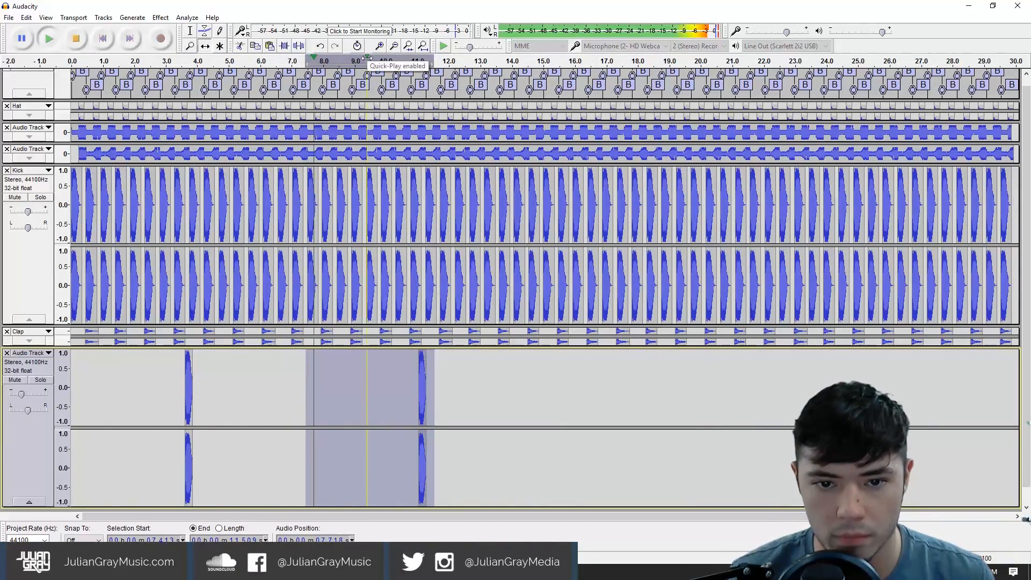
{"action": "key", "text": "space"}
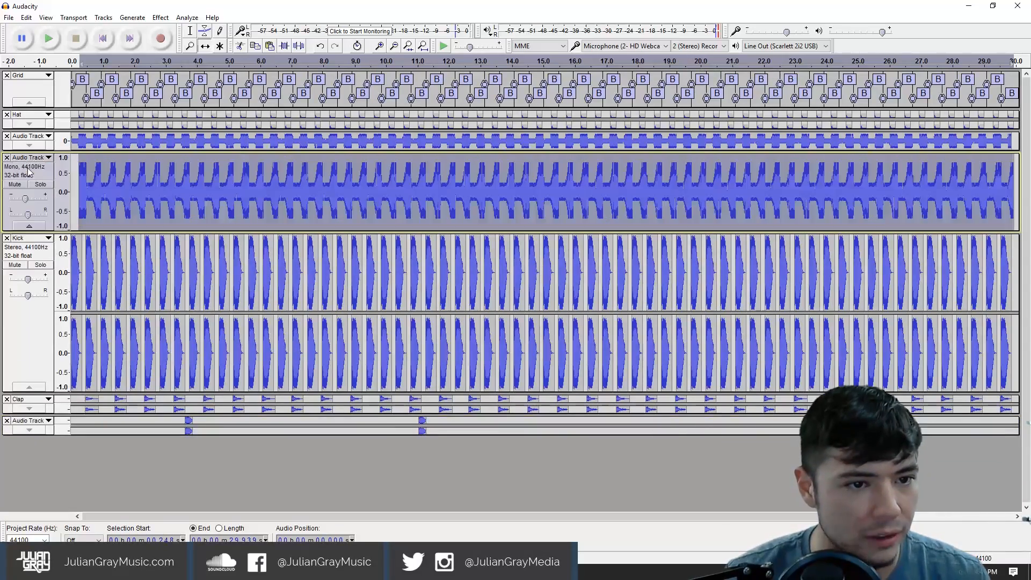
Name the two tone tracks Sub and Saw, and silence the saw before about 11.4 s.
{"action": "key", "text": "Return"}
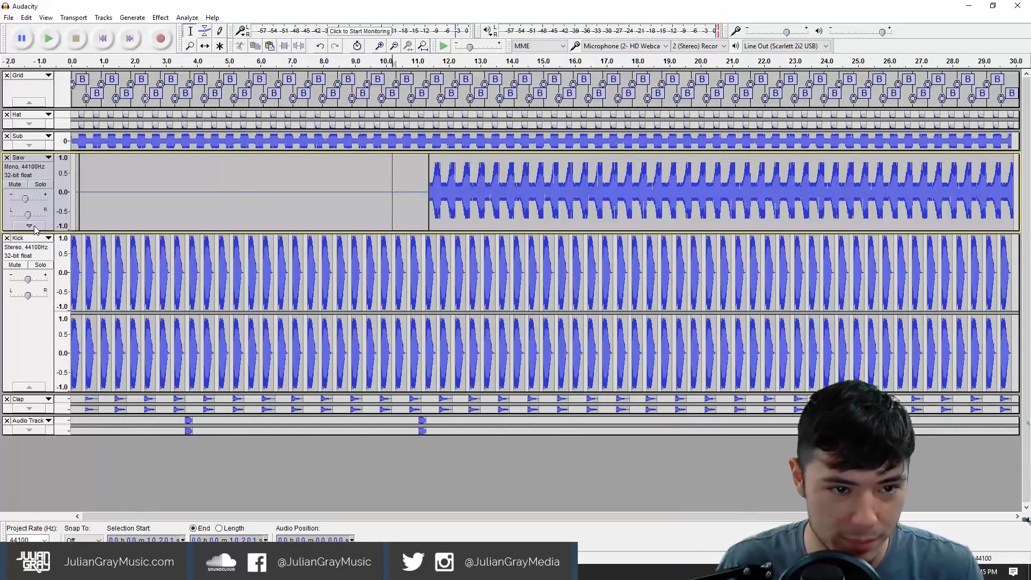
{"action": "left_click", "coordinate": [30, 226]}
{"action": "left_click", "coordinate": [28, 325]}
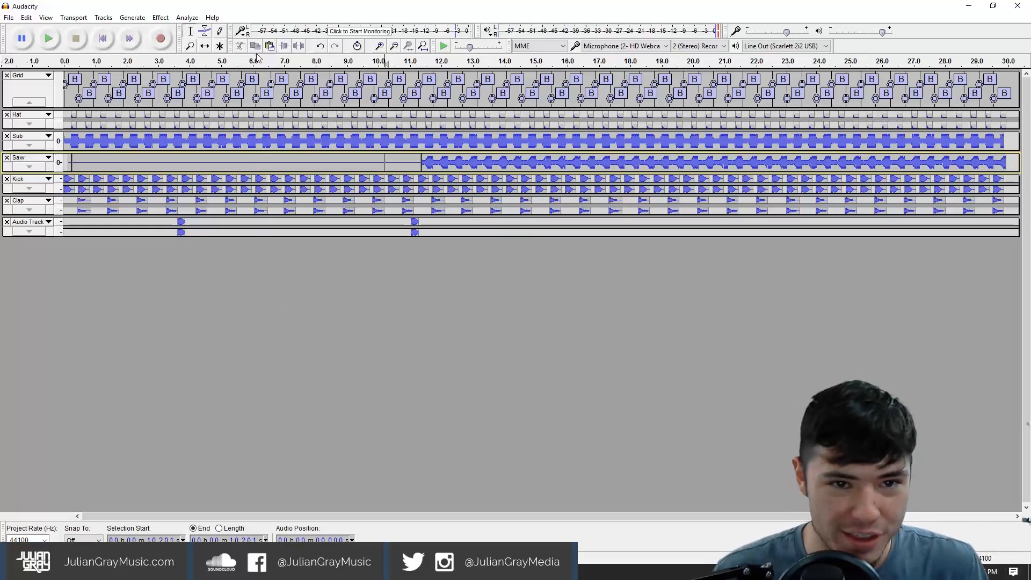
Add a new stereo track and generate 30 seconds of white noise with amplitude 0.8 in it.
{"action": "left_click", "coordinate": [26, 17]}
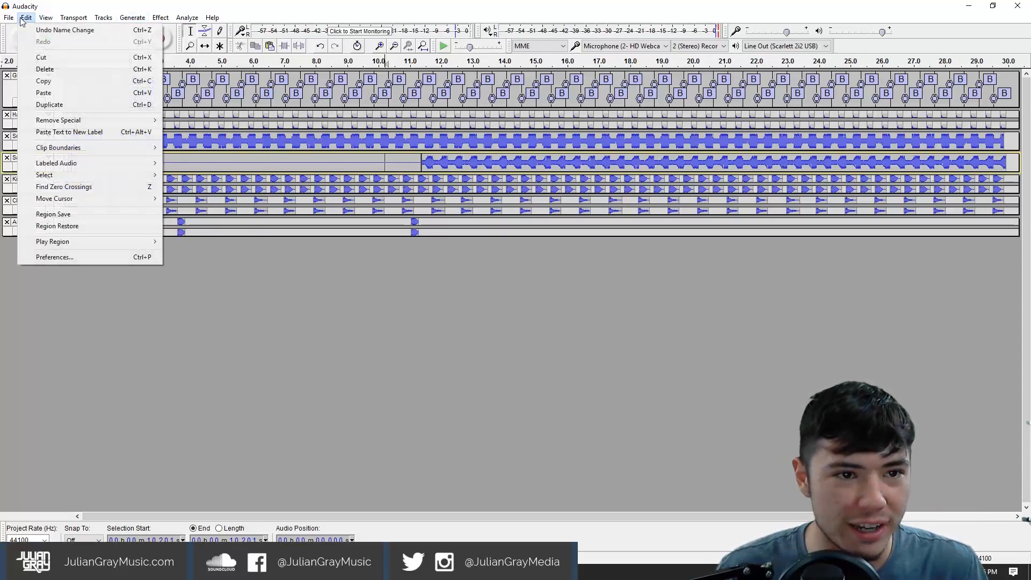
{"action": "mouse_move", "coordinate": [9, 18]}
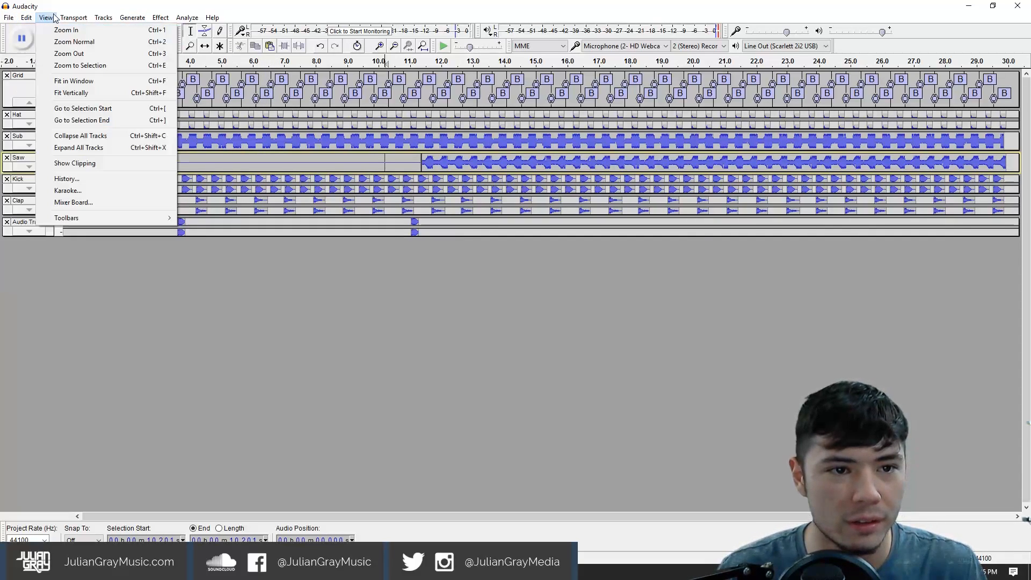
{"action": "mouse_move", "coordinate": [103, 18]}
{"action": "mouse_move", "coordinate": [165, 37]}
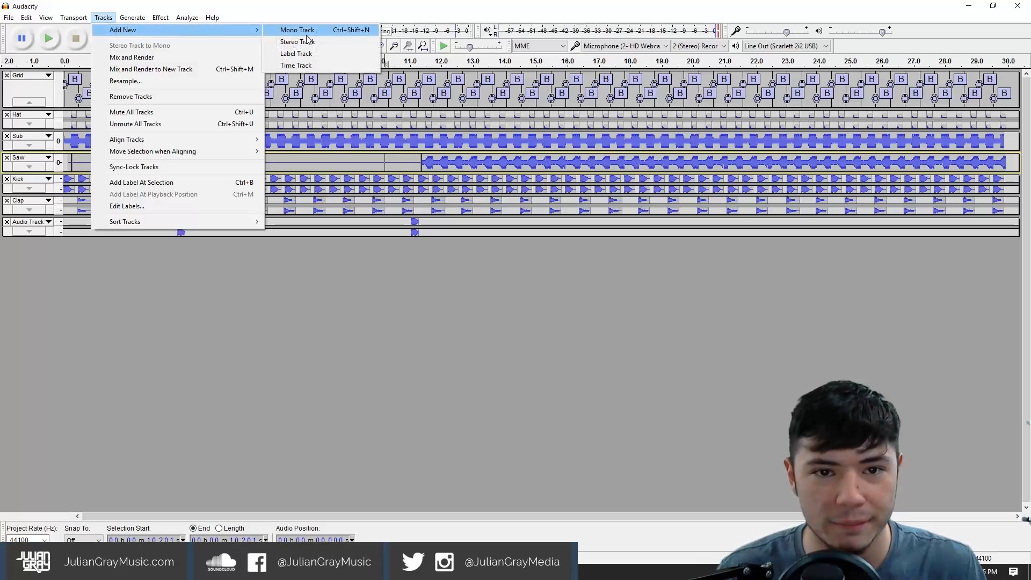
{"action": "left_click", "coordinate": [311, 42]}
{"action": "left_click", "coordinate": [161, 18]}
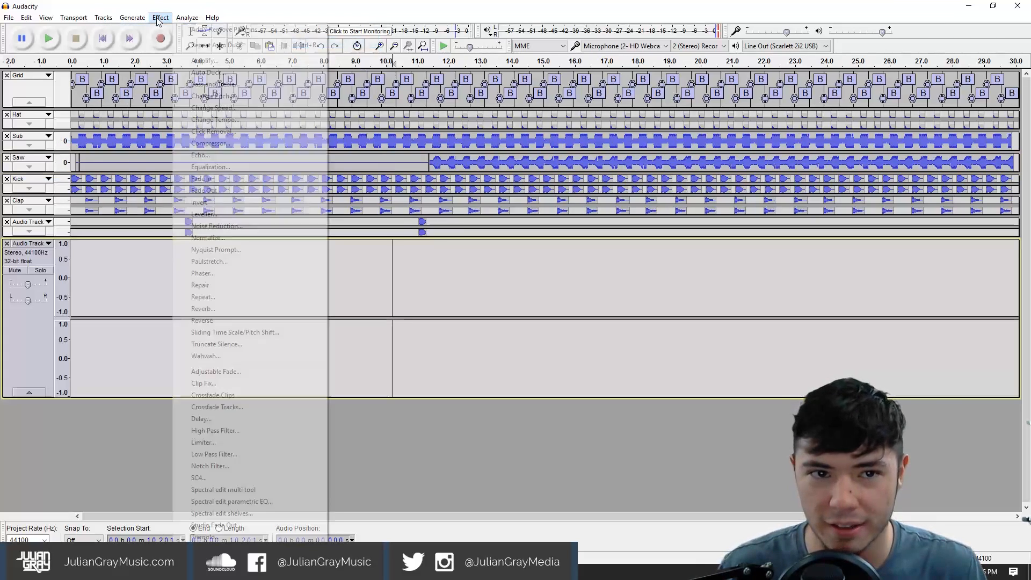
{"action": "mouse_move", "coordinate": [144, 21]}
{"action": "left_click", "coordinate": [152, 69]}
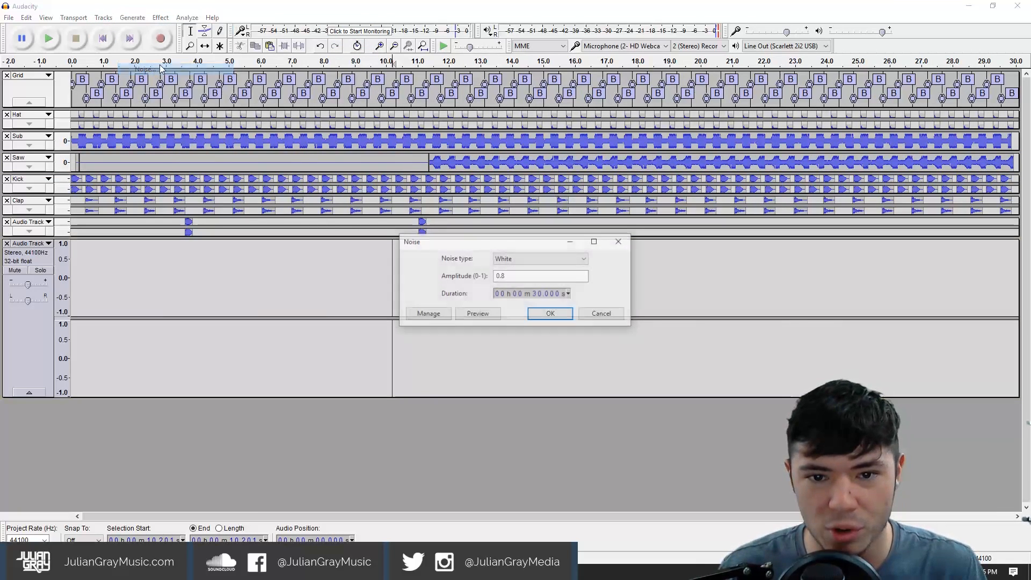
{"action": "left_click", "coordinate": [550, 313]}
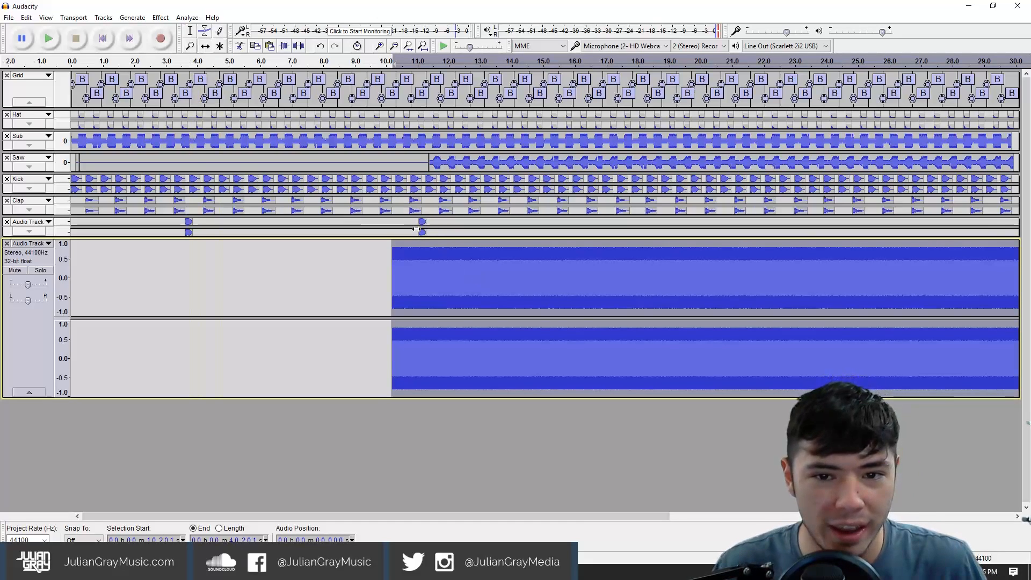
Start the noise clip at about 9.6 s and shape its envelope to swell to about 11.3 s and fade out by about 13 s.
{"action": "left_click_drag", "start_coordinate": [437, 277], "coordinate": [420, 276]}
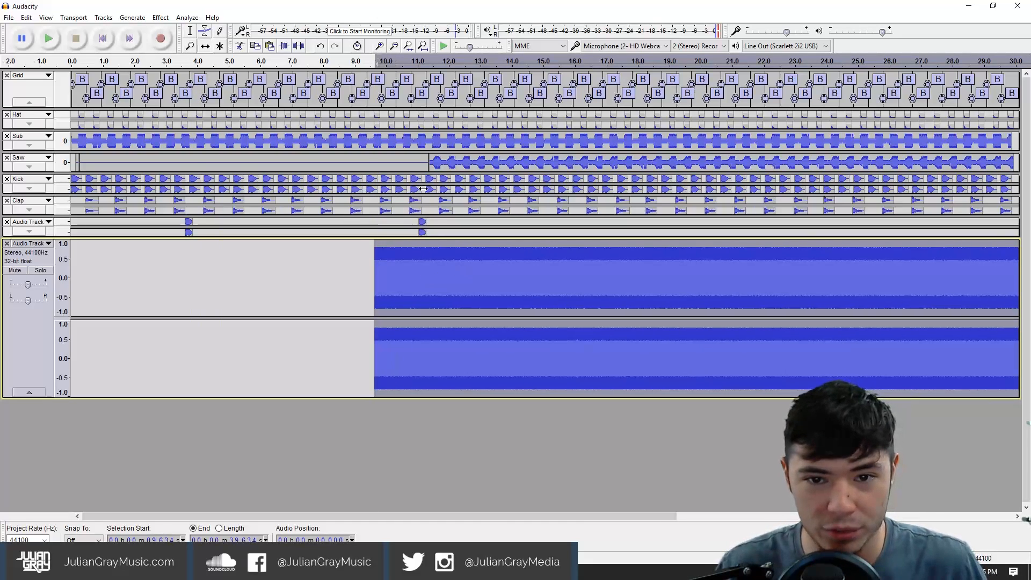
{"action": "left_click", "coordinate": [208, 31]}
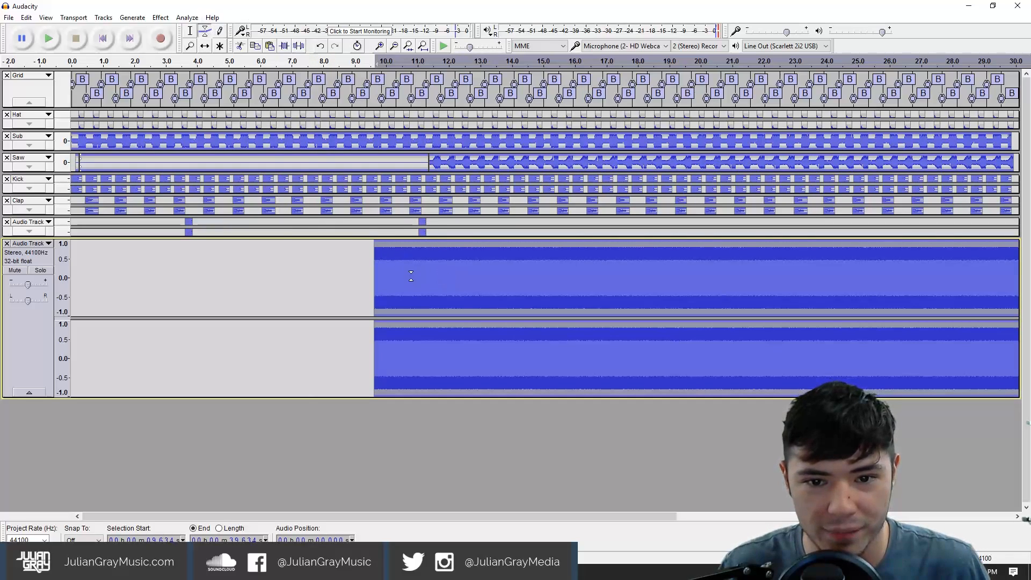
{"action": "mouse_move", "coordinate": [410, 276]}
{"action": "left_mouse_down"}
{"action": "mouse_move", "coordinate": [430, 264]}
{"action": "mouse_move", "coordinate": [380, 273]}
{"action": "mouse_move", "coordinate": [375, 289]}
{"action": "mouse_move", "coordinate": [407, 268]}
{"action": "mouse_move", "coordinate": [387, 274]}
{"action": "left_mouse_up"}
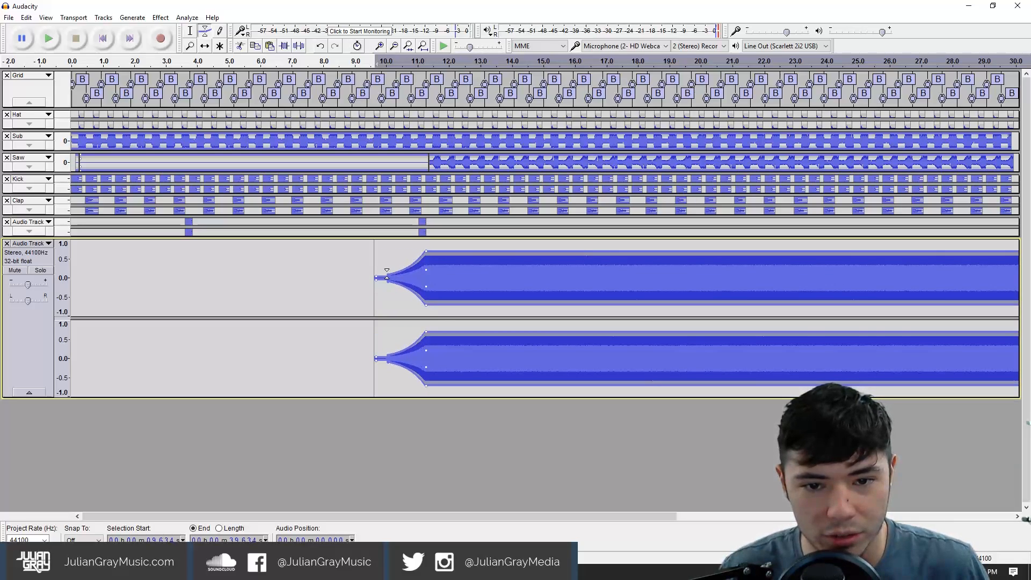
{"action": "key", "text": "ctrl+1"}
{"action": "key", "text": "ctrl+1"}
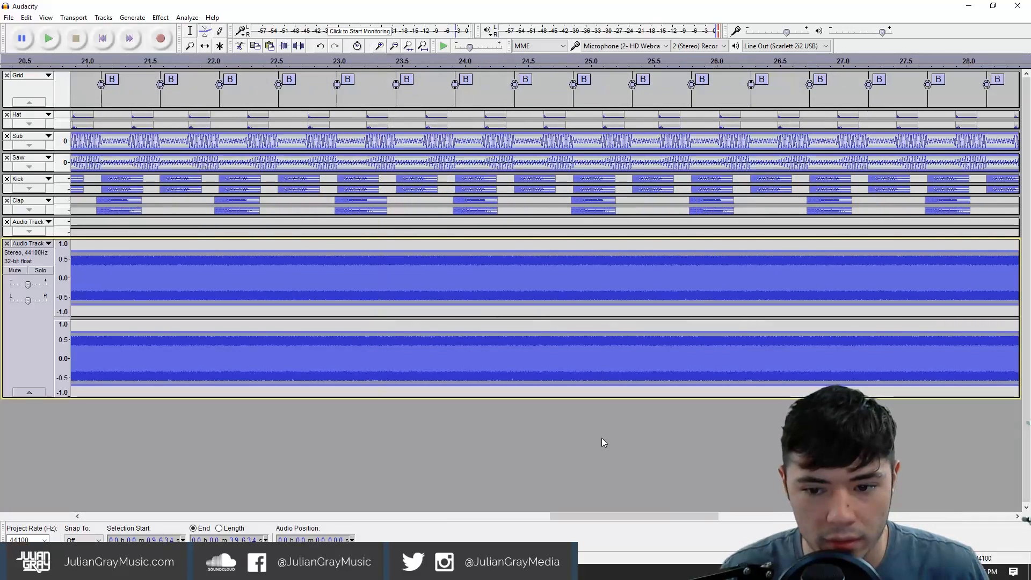
{"action": "left_click_drag", "start_coordinate": [612, 513], "coordinate": [306, 485]}
{"action": "left_click_drag", "start_coordinate": [713, 251], "coordinate": [765, 258]}
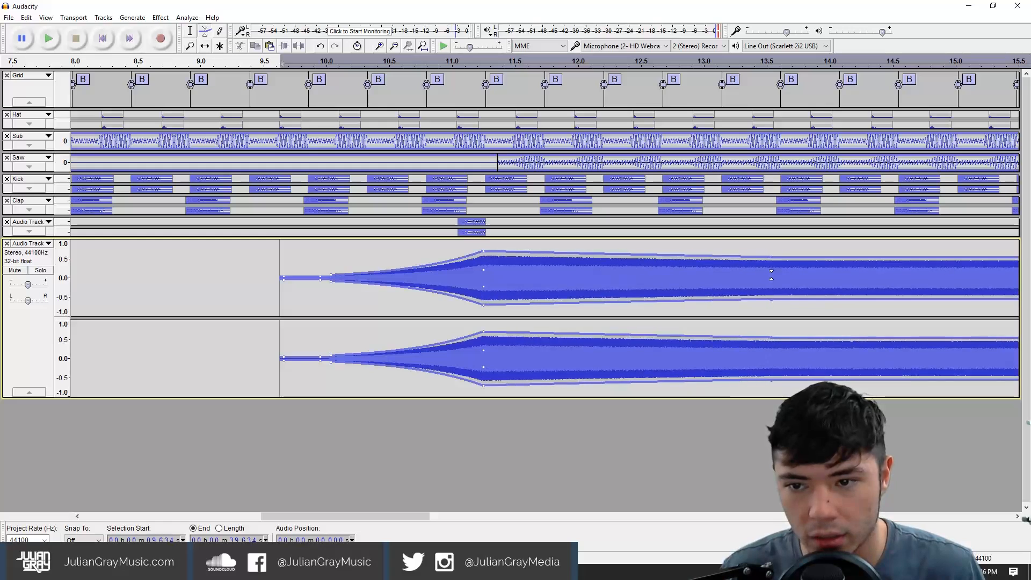
Play the noise swell together with the beat and lower the noise track's gain.
{"action": "left_click", "coordinate": [277, 60]}
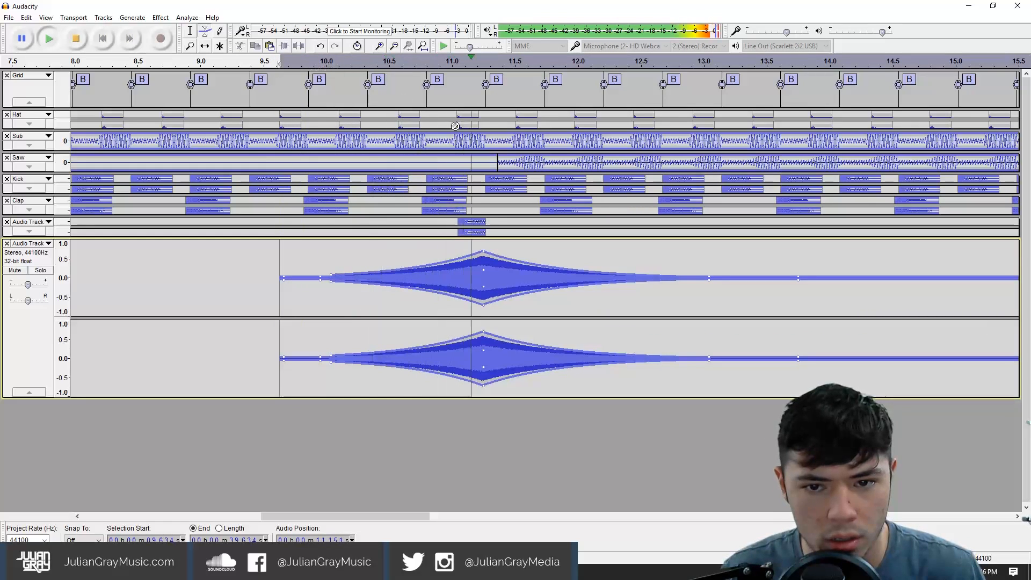
{"action": "key", "text": "space"}
{"action": "left_click_drag", "start_coordinate": [28, 285], "coordinate": [22, 285]}
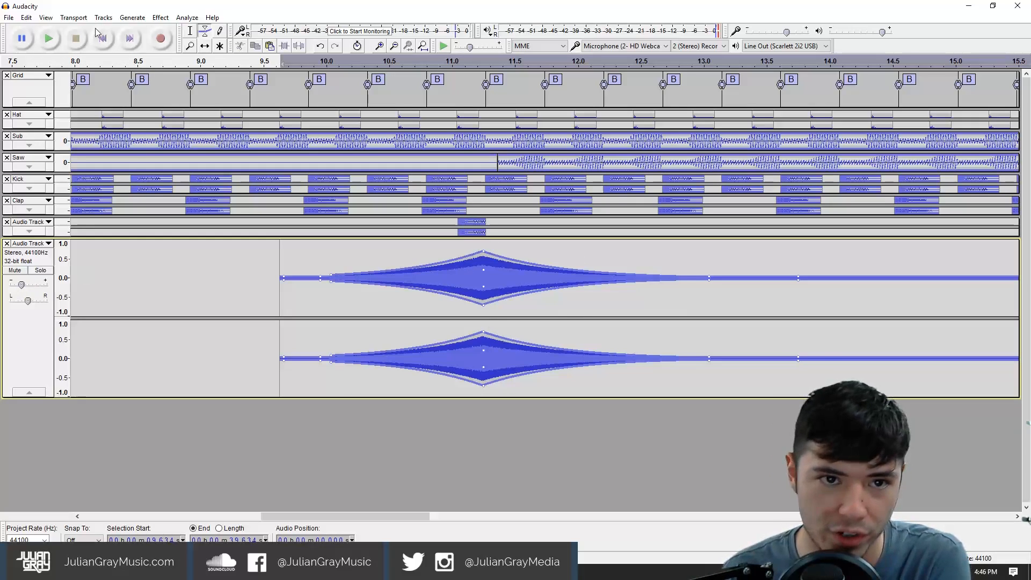
Apply Reverb to the noise clip with room size 70%, reverberance 50%, tone low 70% and wet gain 1 dB, and audition it.
{"action": "left_click", "coordinate": [159, 18]}
{"action": "left_click", "coordinate": [123, 143]}
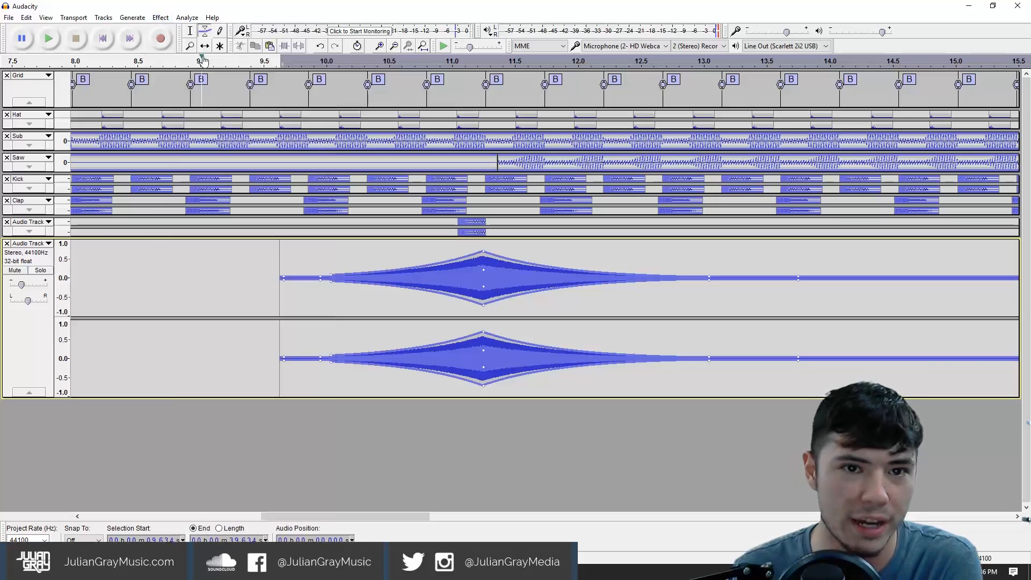
{"action": "left_click", "coordinate": [189, 32]}
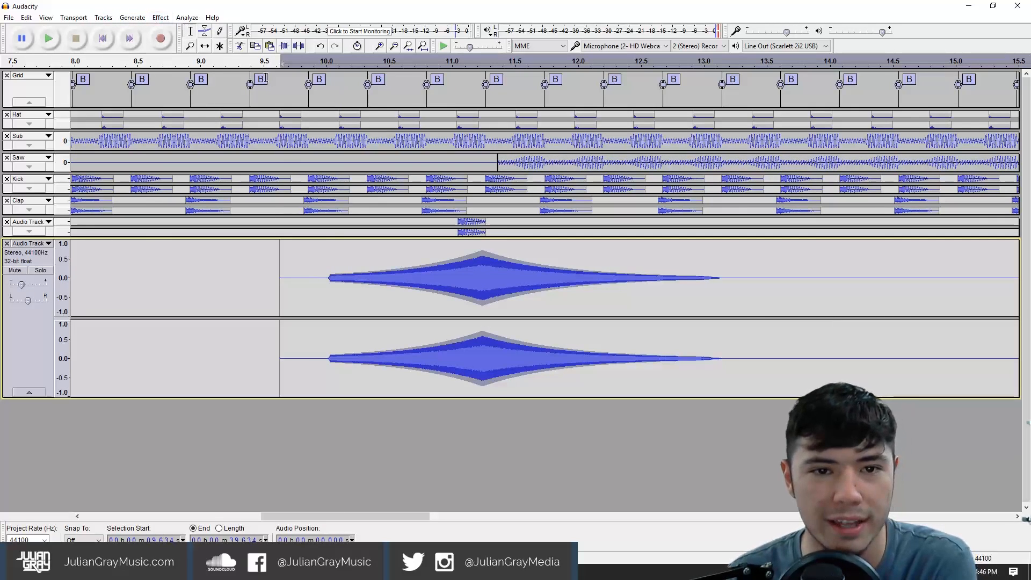
{"action": "left_click", "coordinate": [161, 18]}
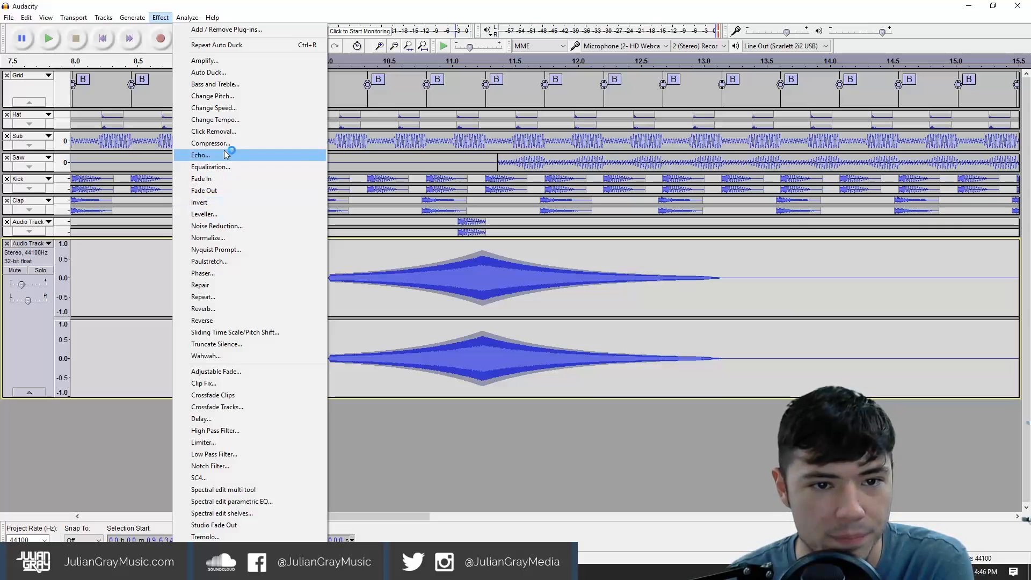
{"action": "left_click", "coordinate": [203, 309]}
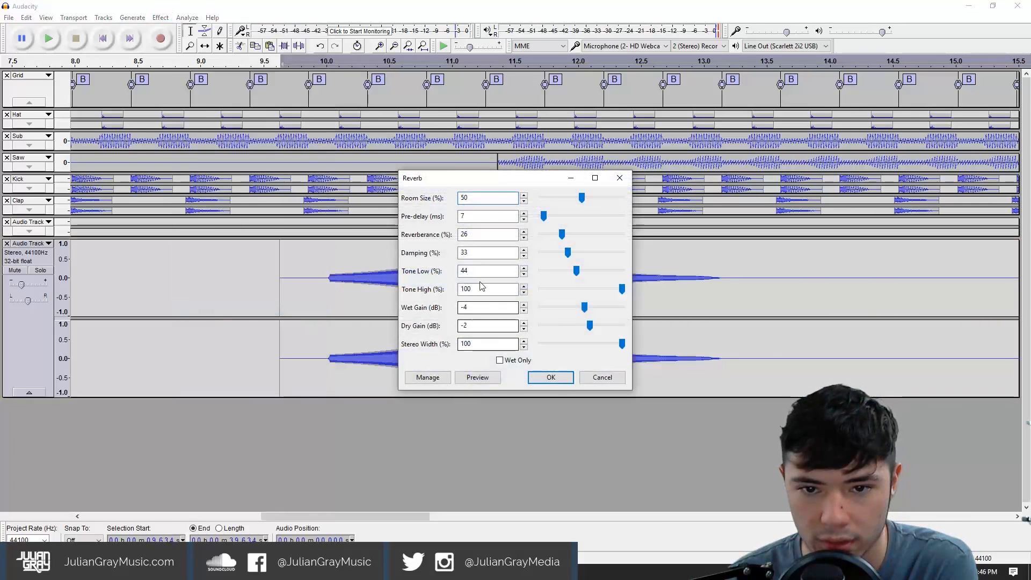
{"action": "left_click_drag", "start_coordinate": [585, 200], "coordinate": [592, 200]}
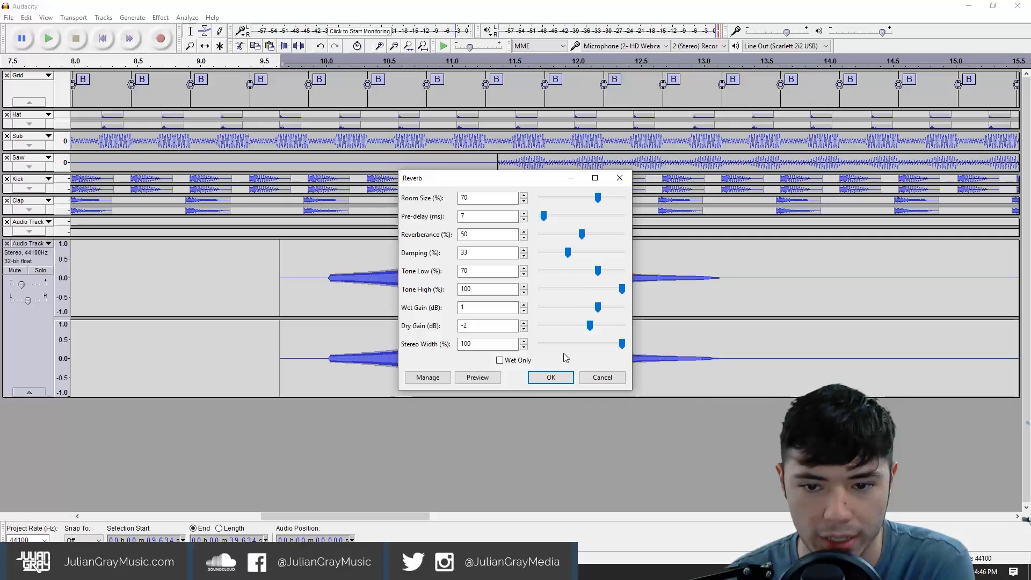
{"action": "left_click", "coordinate": [547, 376]}
{"action": "left_click", "coordinate": [266, 278]}
{"action": "key", "text": "space"}
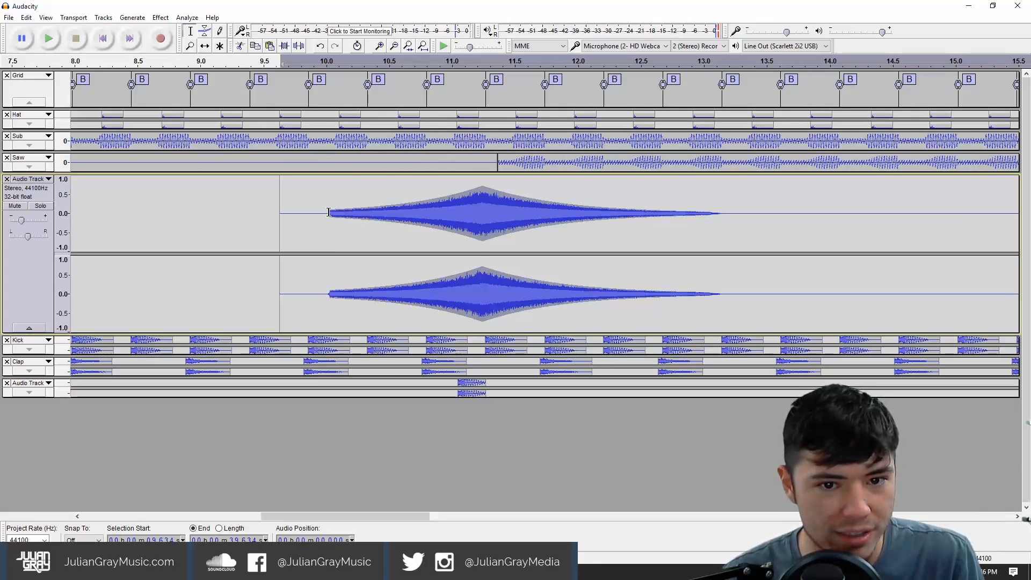
Try Auto Duck on the noise clip with duck amount -10 dB, maximum pause 0.05 s and outer fade up length 0.03 s, audition it and undo it.
{"action": "left_click", "coordinate": [431, 212]}
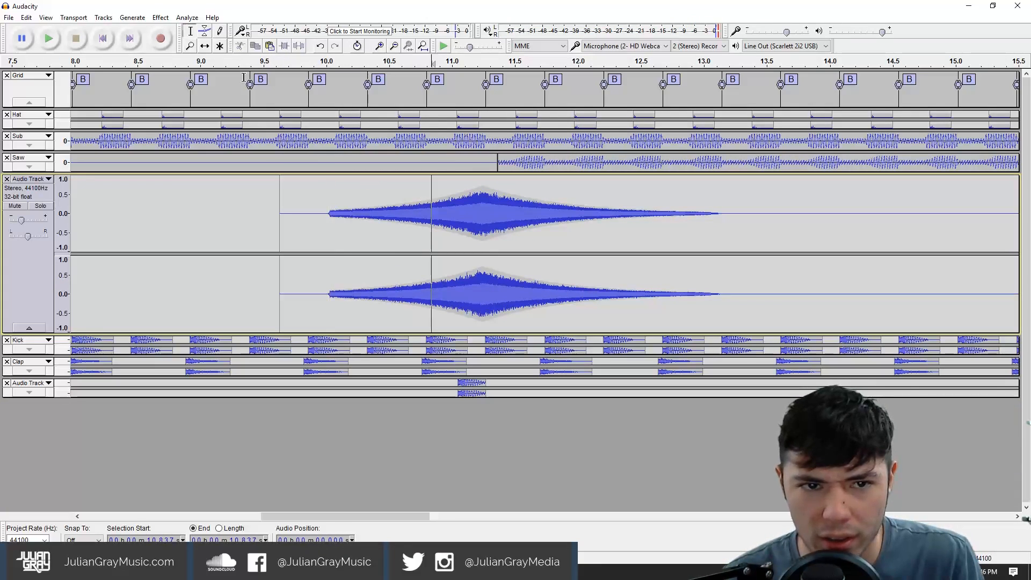
{"action": "left_click", "coordinate": [140, 19]}
{"action": "double_click", "coordinate": [460, 232]}
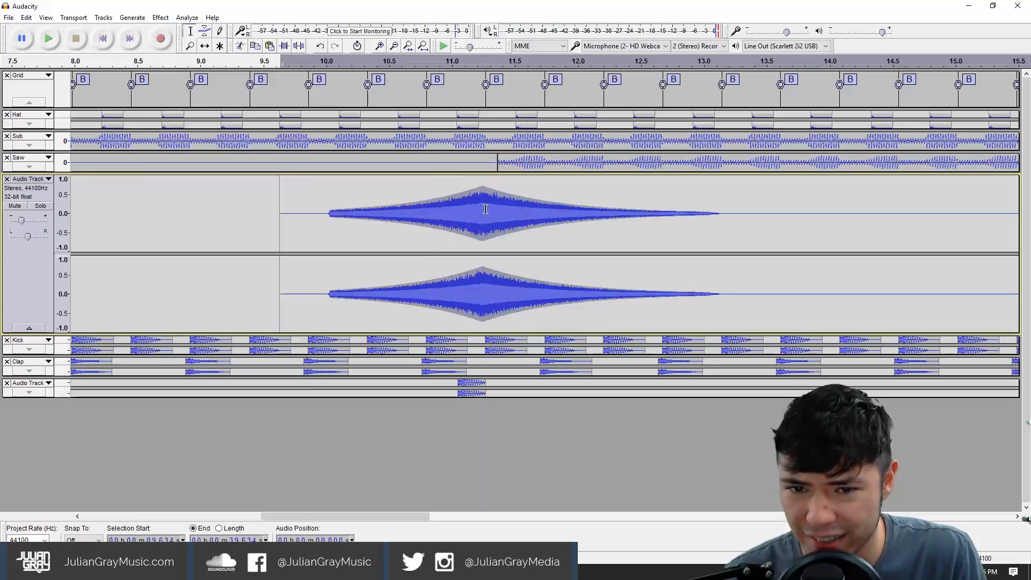
{"action": "left_click", "coordinate": [161, 17]}
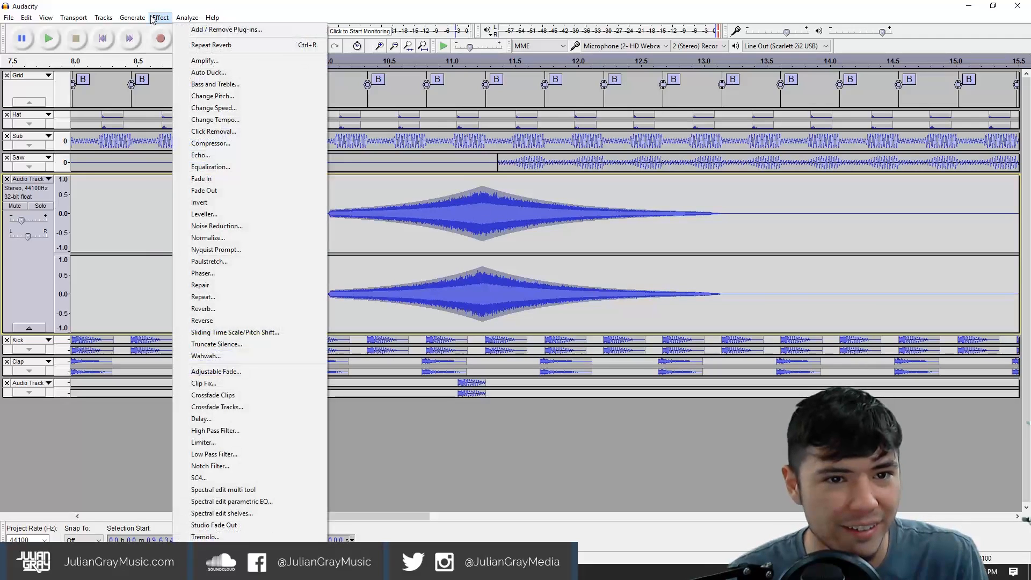
{"action": "left_click", "coordinate": [211, 73]}
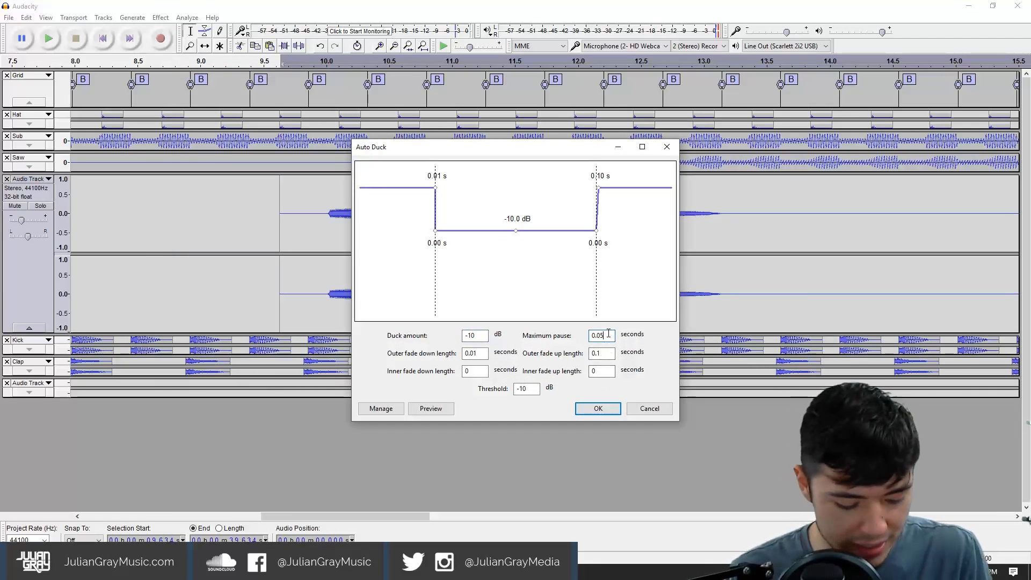
{"action": "key", "text": "BackSpace"}
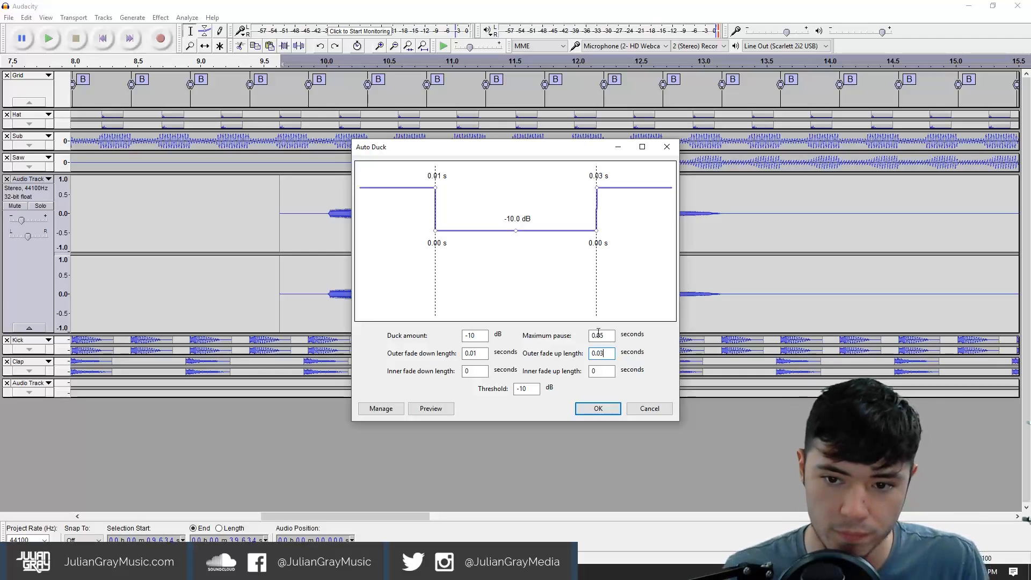
{"action": "left_click", "coordinate": [597, 408]}
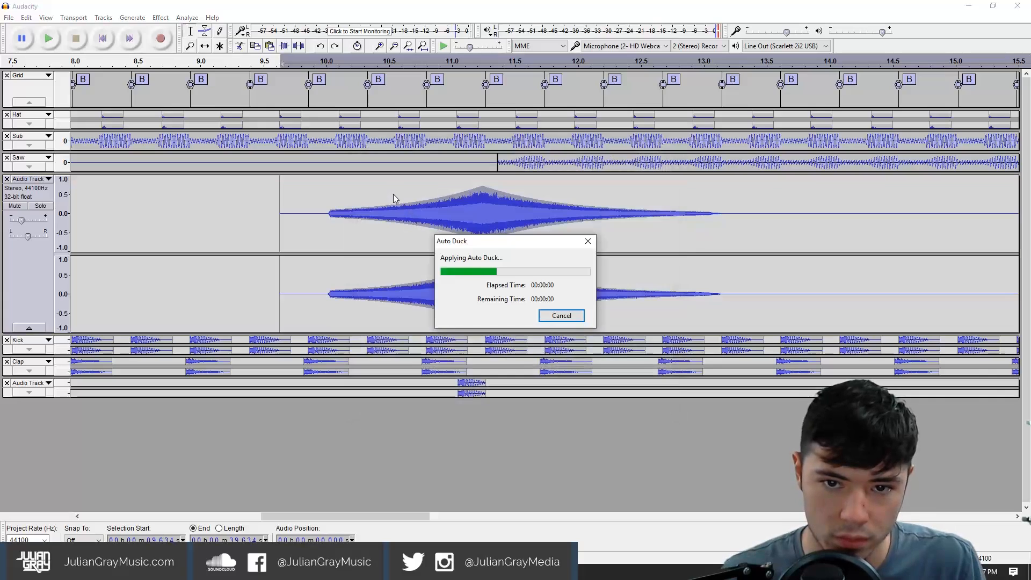
{"action": "left_click", "coordinate": [331, 210]}
{"action": "key", "text": "space"}
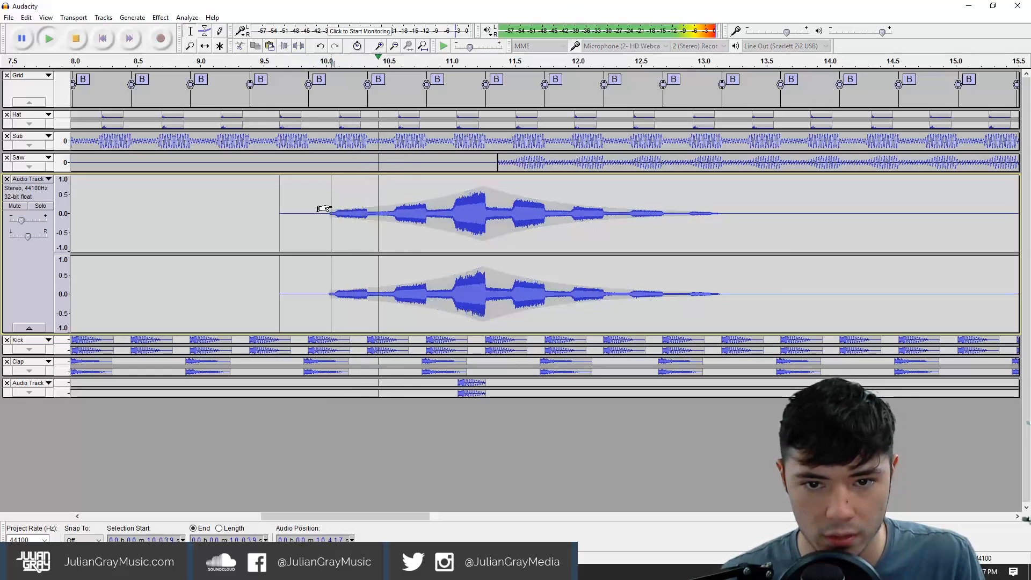
{"action": "key", "text": "space"}
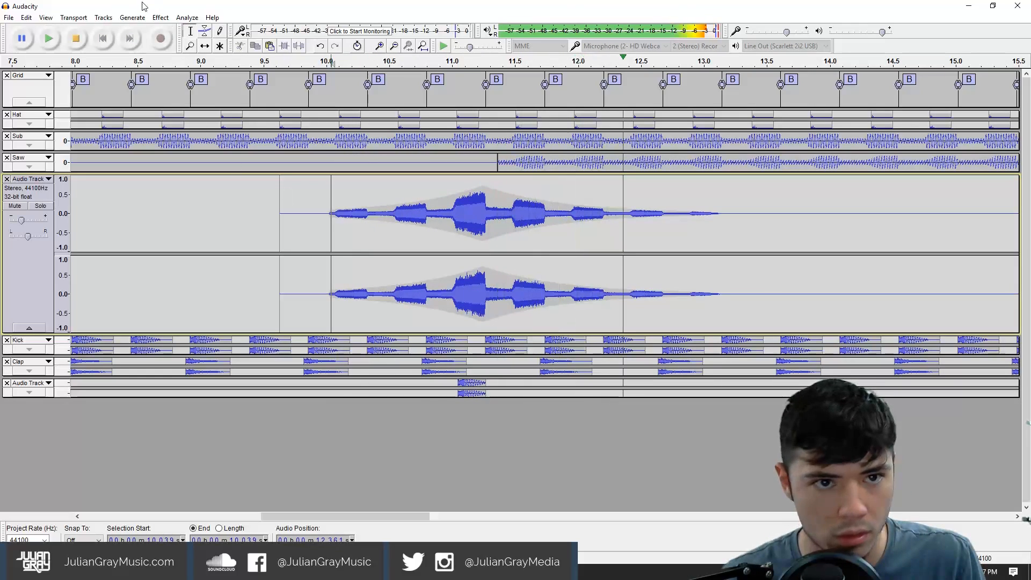
{"action": "left_click", "coordinate": [26, 17]}
{"action": "left_click", "coordinate": [40, 30]}
Apply Auto Duck to the noise clip with duck amount -4 dB and outer fade up length 0.03 s, and audition the swell.
{"action": "left_click", "coordinate": [161, 17]}
{"action": "left_click", "coordinate": [212, 73]}
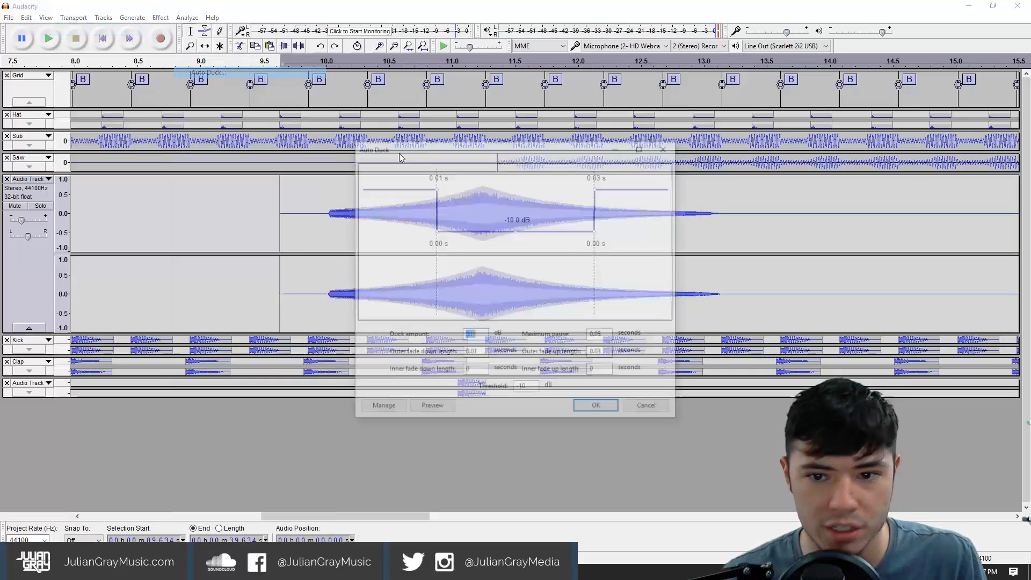
{"action": "type", "text": "-"}
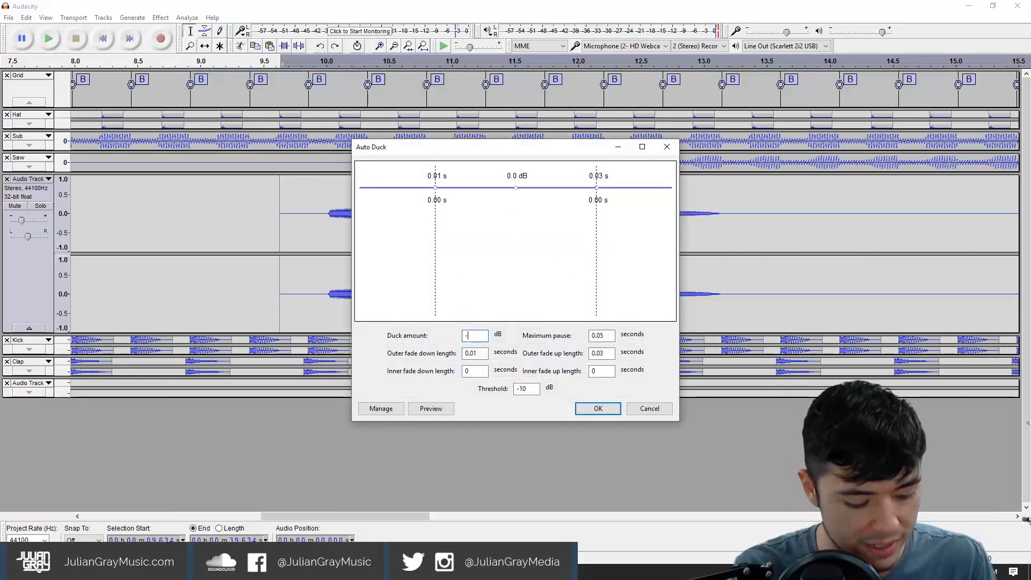
{"action": "type", "text": "4"}
{"action": "key", "text": "Return"}
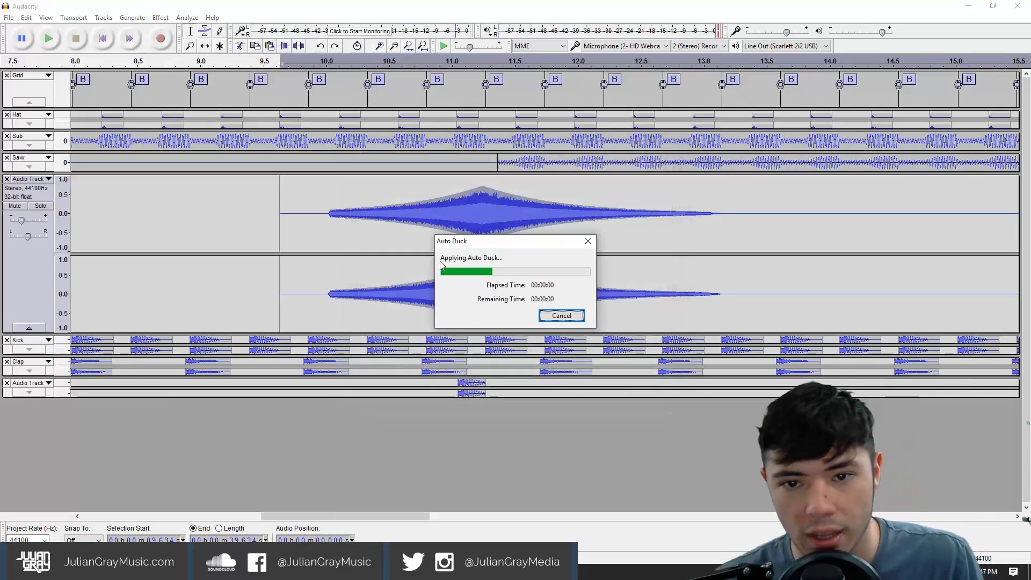
{"action": "left_click", "coordinate": [321, 217]}
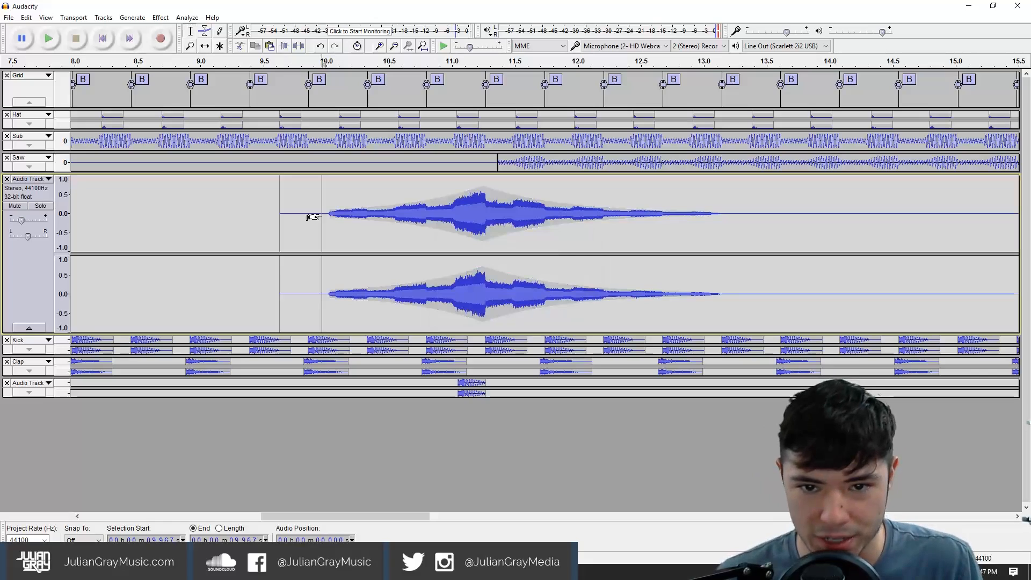
{"action": "key", "text": "space"}
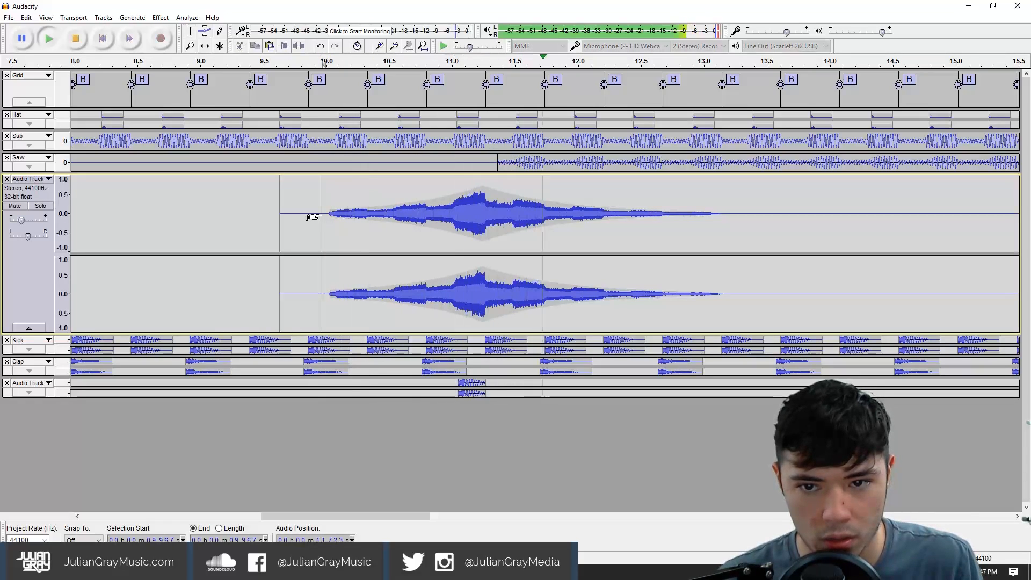
{"action": "left_click", "coordinate": [309, 217]}
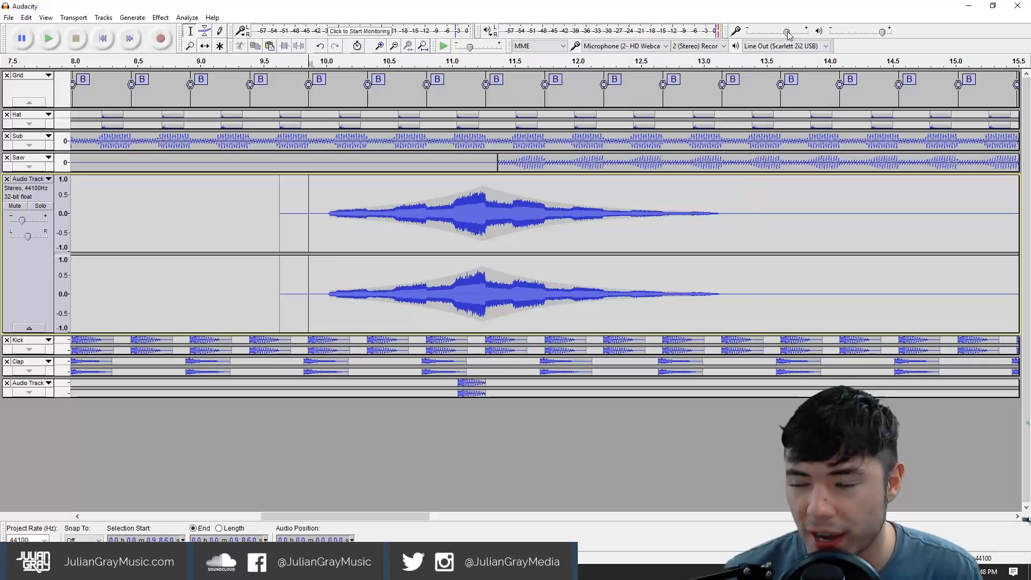
Play the whole arrangement from the beginning through the noise swell and into the saw section.
{"action": "left_click", "coordinate": [393, 46]}
{"action": "left_click", "coordinate": [393, 46]}
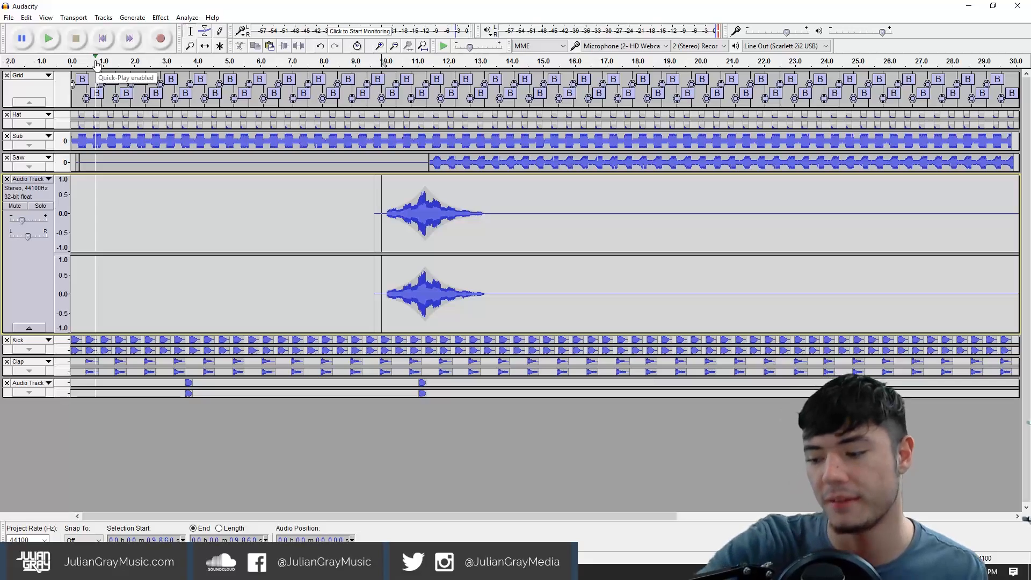
{"action": "left_click", "coordinate": [73, 64]}
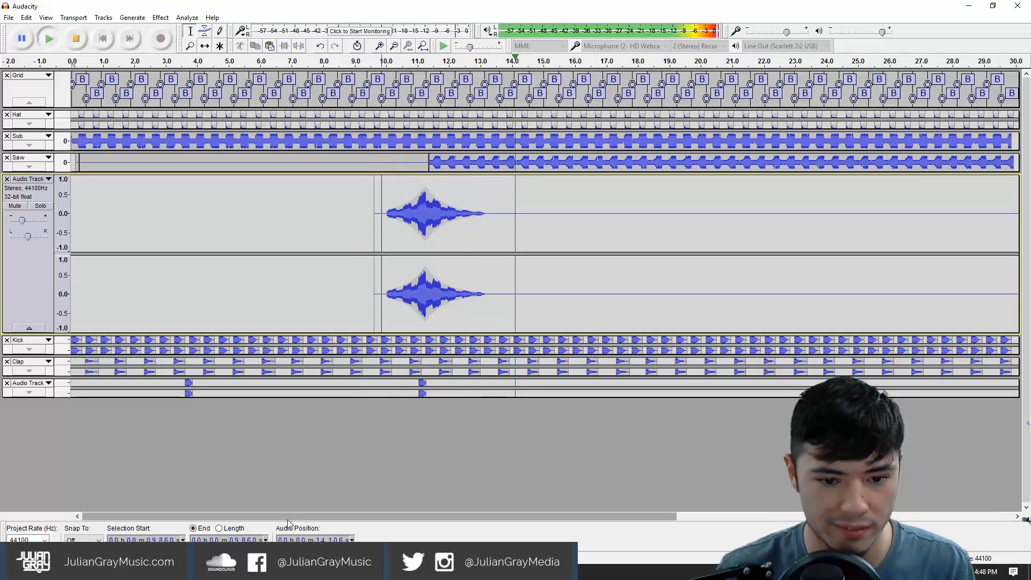
{"action": "left_click_drag", "start_coordinate": [302, 518], "coordinate": [373, 519]}
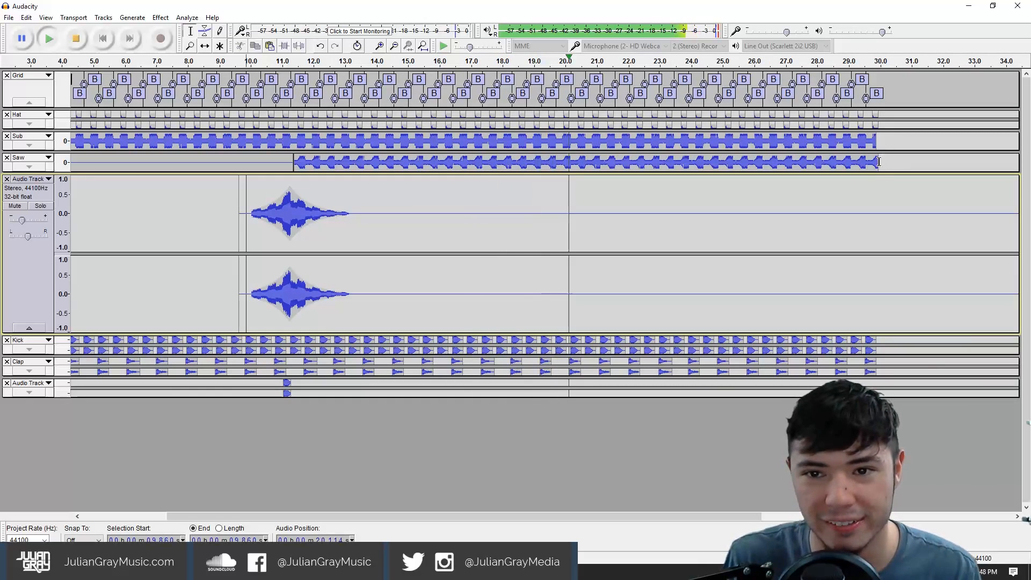
{"action": "key", "text": "space"}
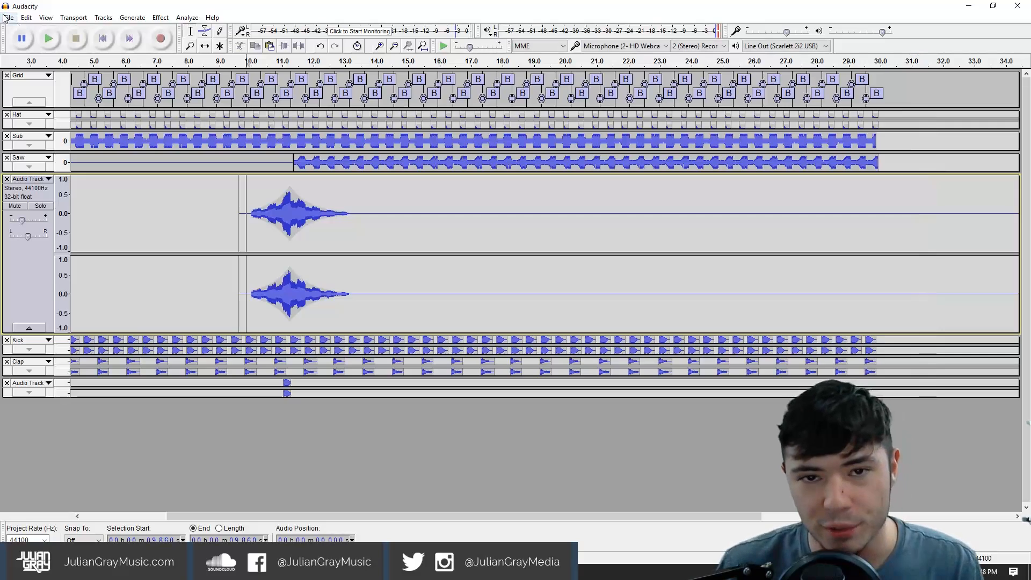